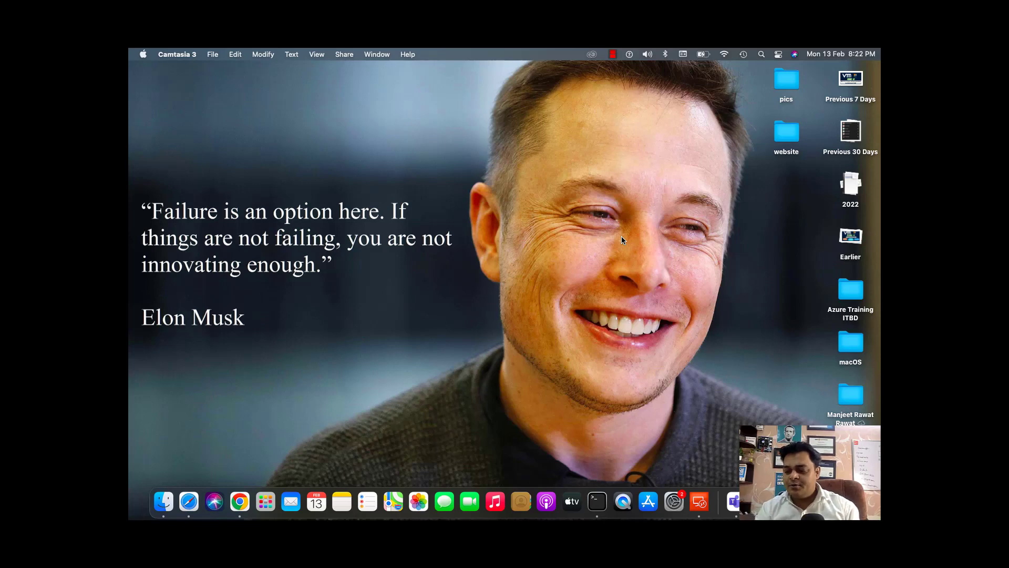
Switch to VMware Workstation on the Windows desktop and review the hardware settings of the esxi-host-8 virtual machine.
key("ctrl+Right")
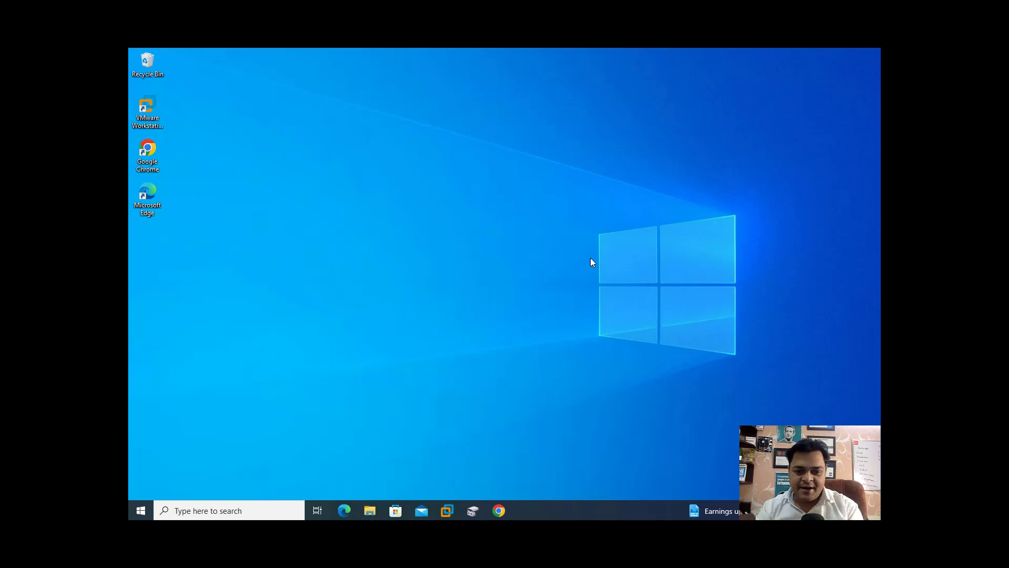
mouse_move(452, 509)
left_click(433, 446)
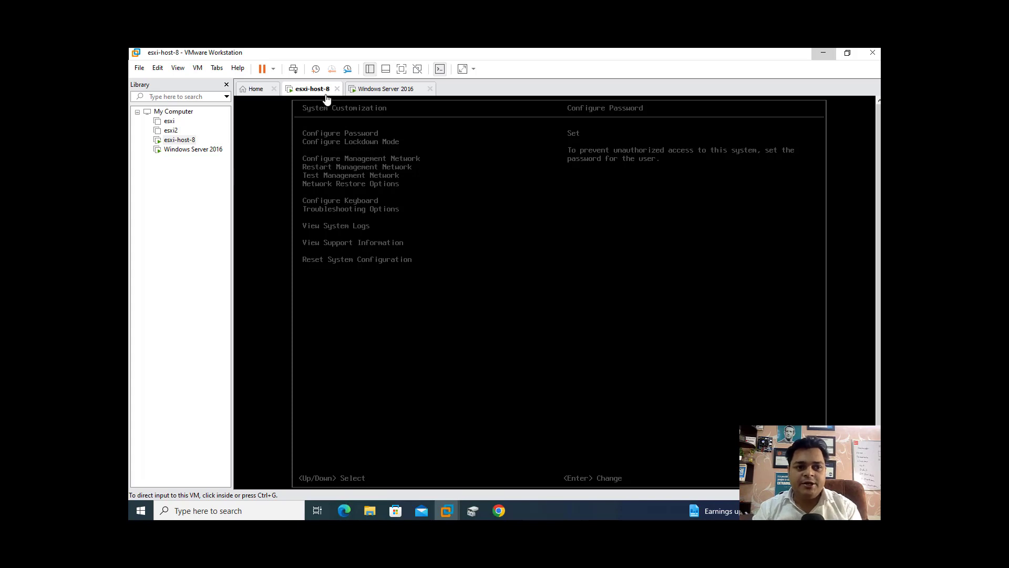
right_click(184, 140)
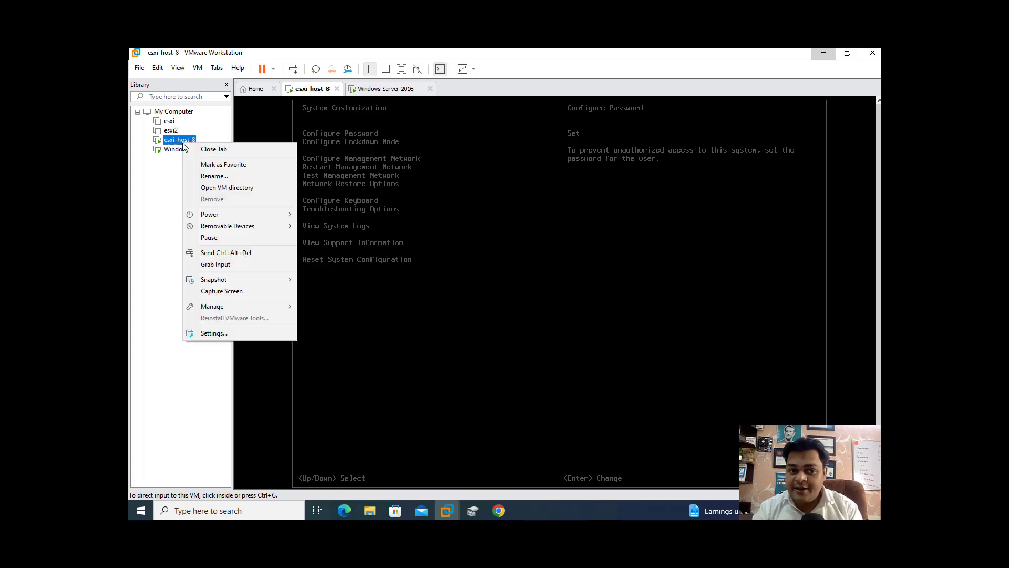
left_click(222, 333)
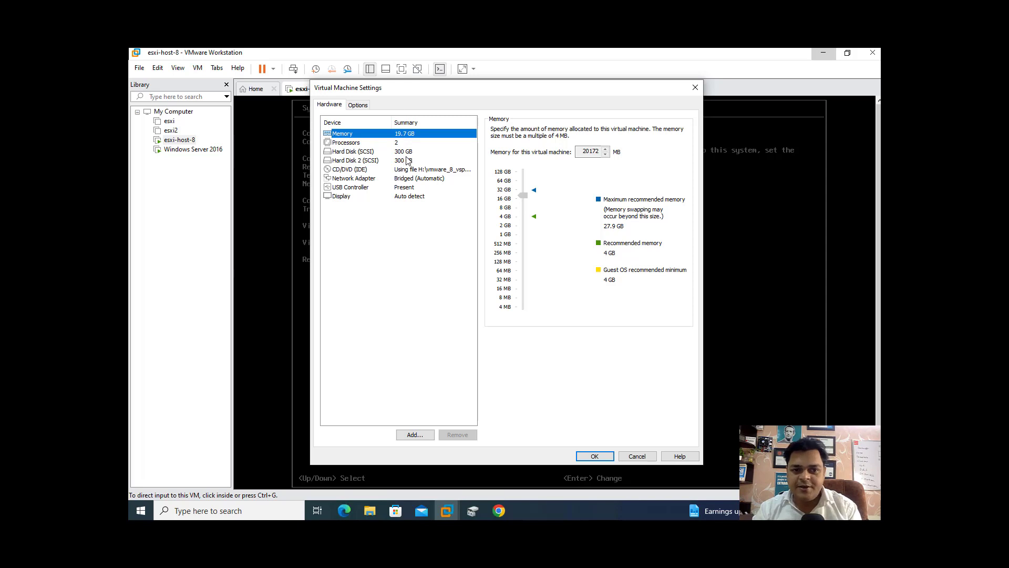
left_click(695, 88)
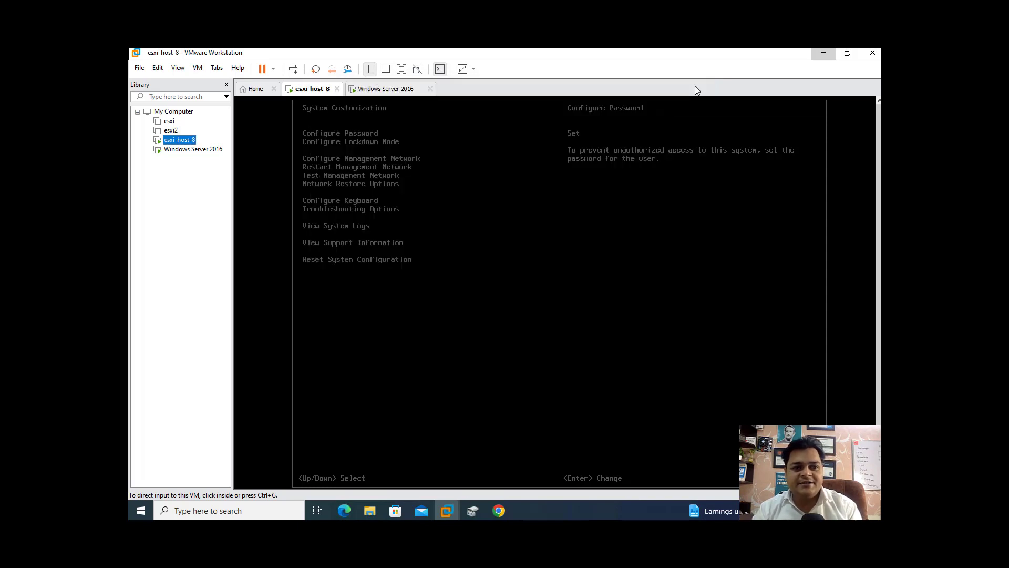
View the Windows Server 2016 virtual machine, dismiss its Shutdown Event Tracker, and minimize VMware Workstation.
left_click(192, 149)
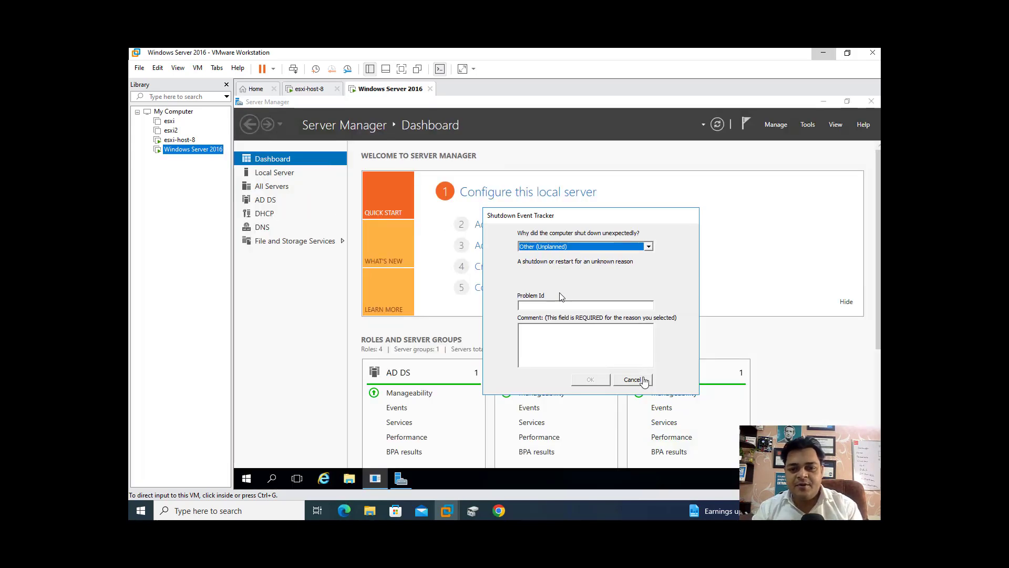
left_click(632, 379)
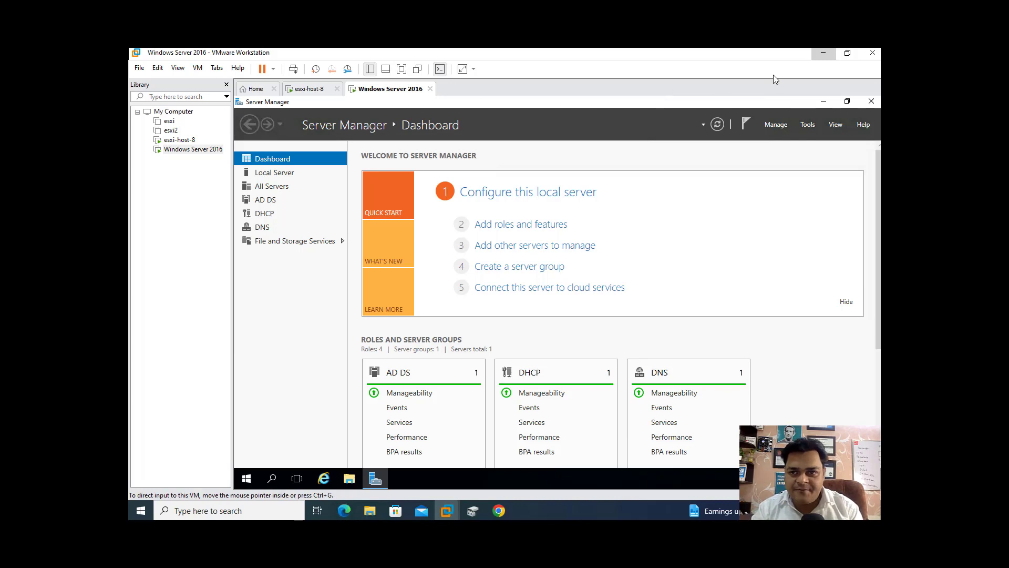
left_click(821, 55)
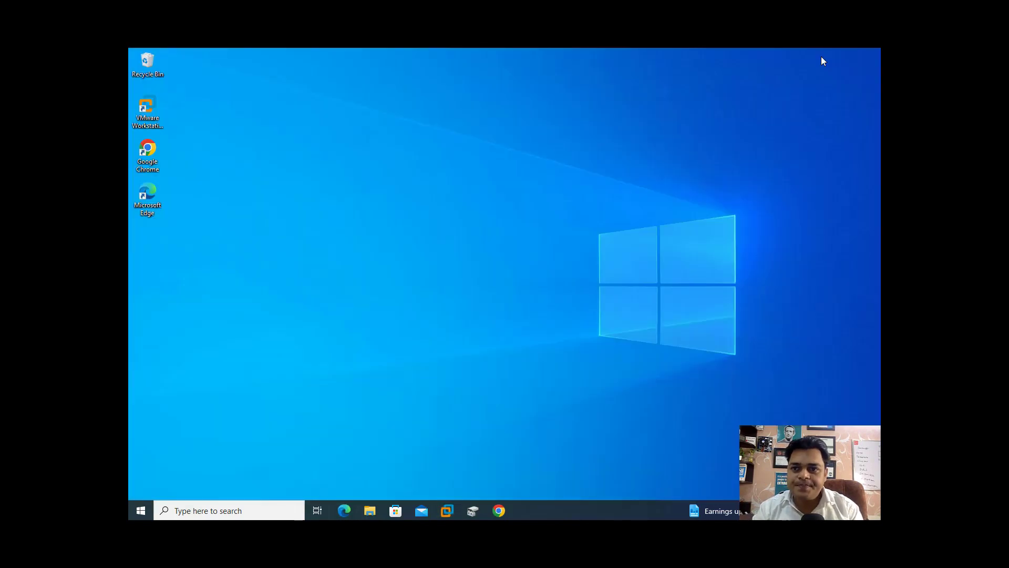
Switch to the ESXi Host Client in Chrome, review the VCSA virtual machine and the host summary, and refresh the host.
left_click(499, 510)
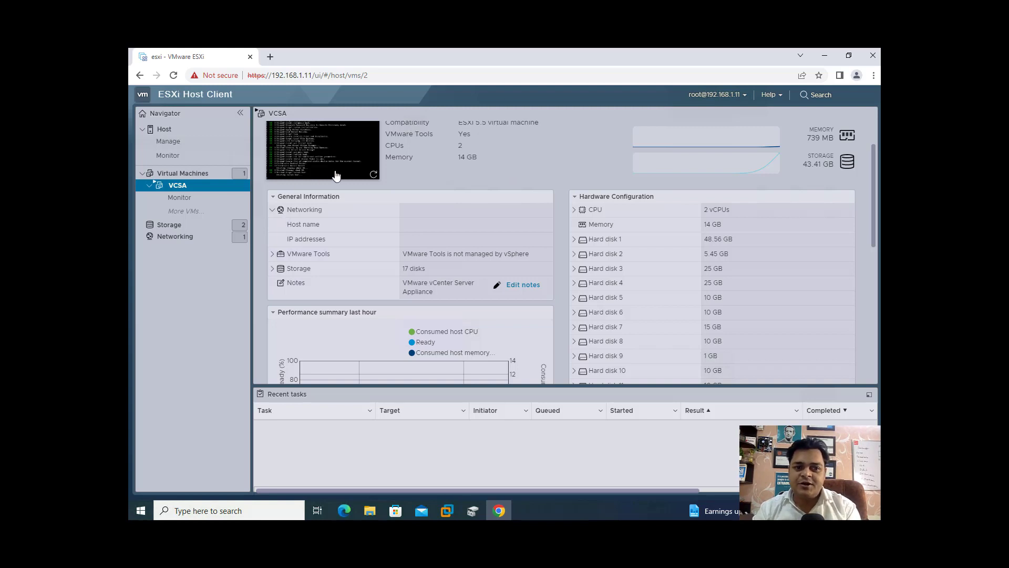
scroll(360, 222, "up", 2)
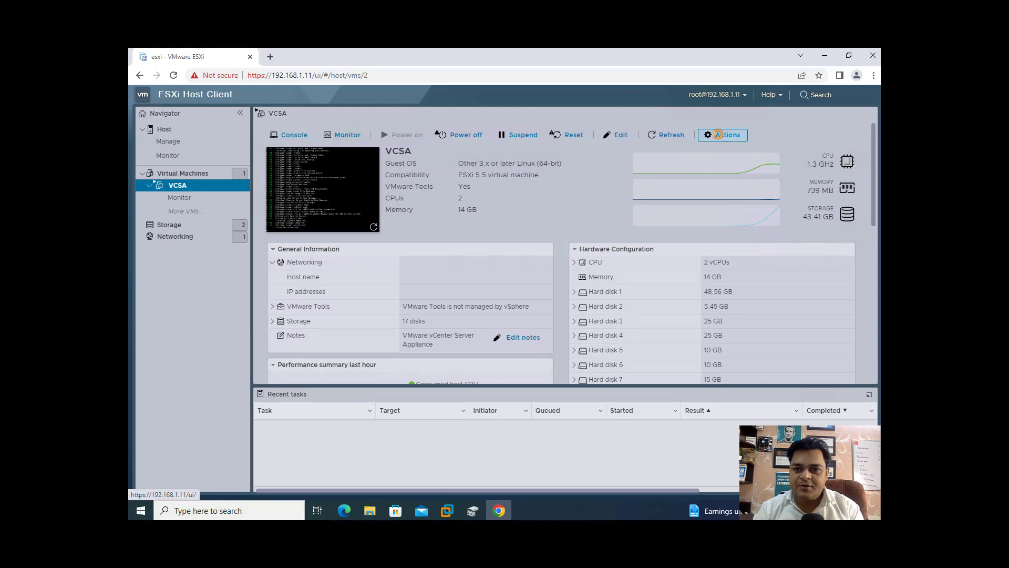
left_click(718, 135)
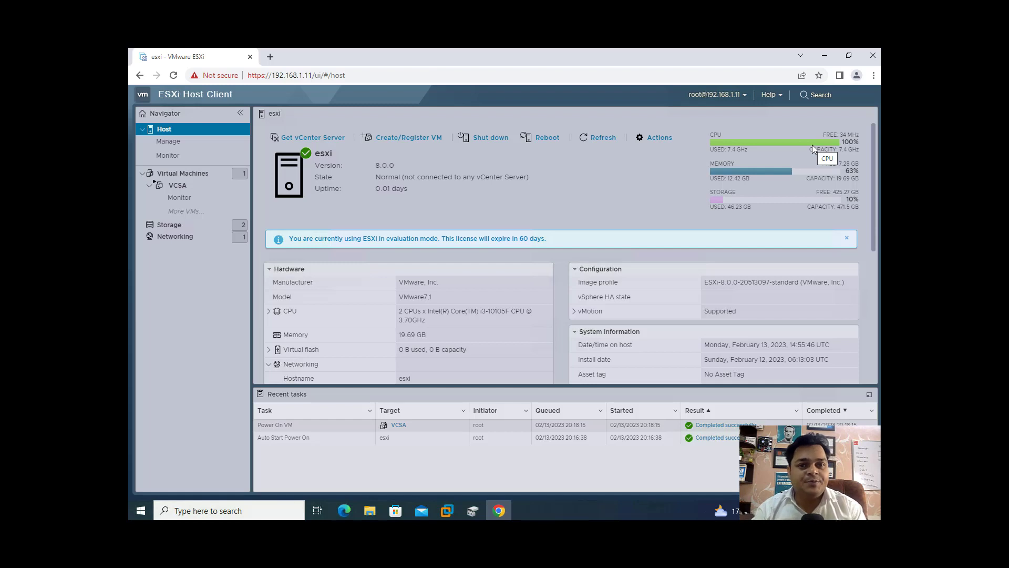
left_click(602, 146)
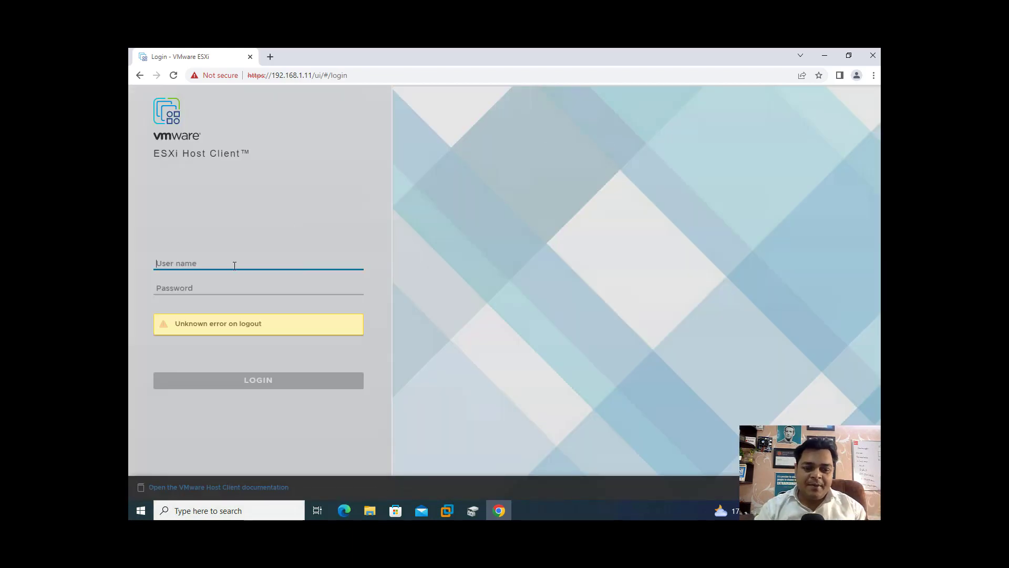
Log in to the ESXi Host Client as root with the account password, resubmitting the login.
type("root")
key("Tab")
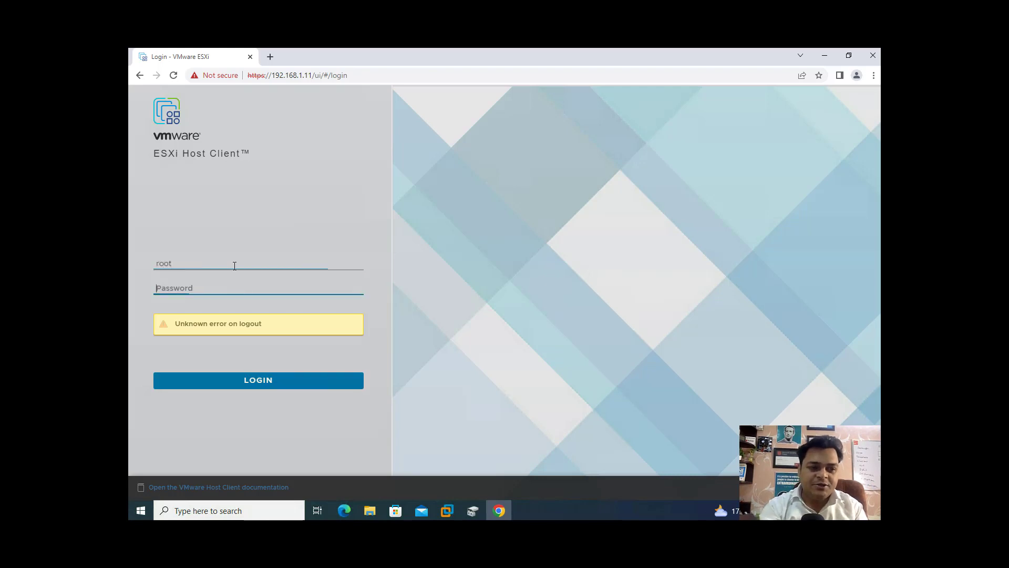
type("••••••")
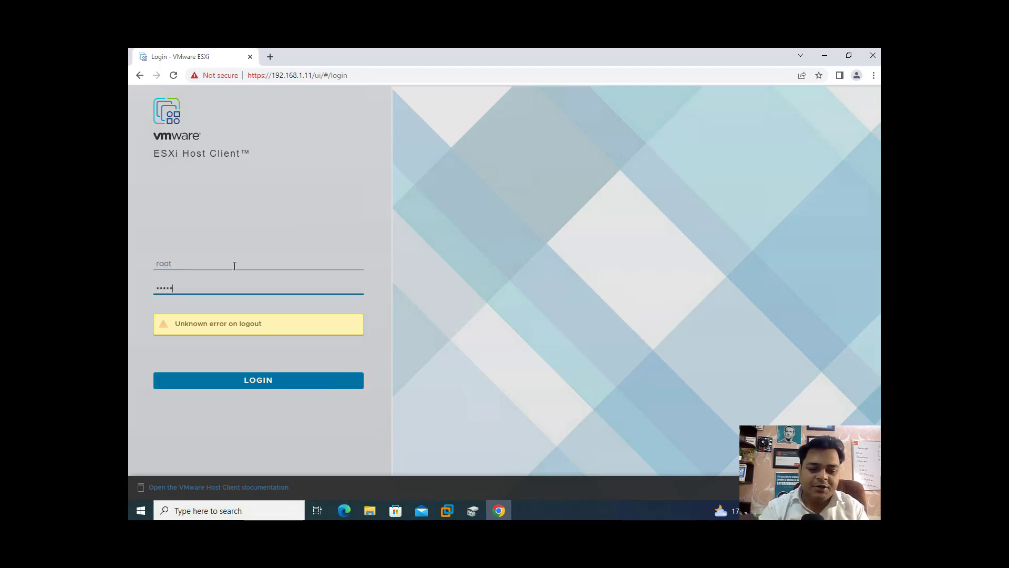
type("•••")
key("Return")
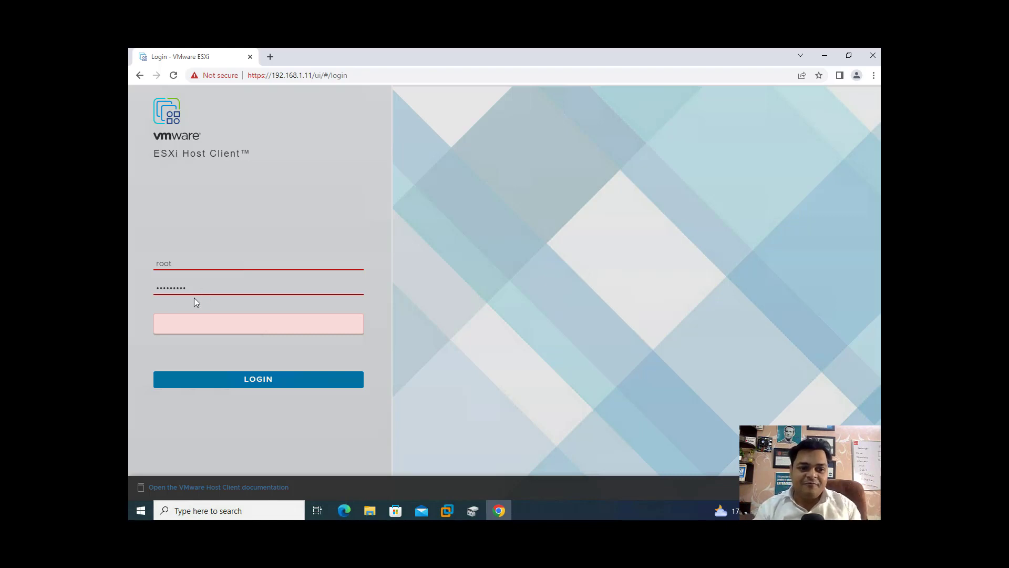
left_click(250, 376)
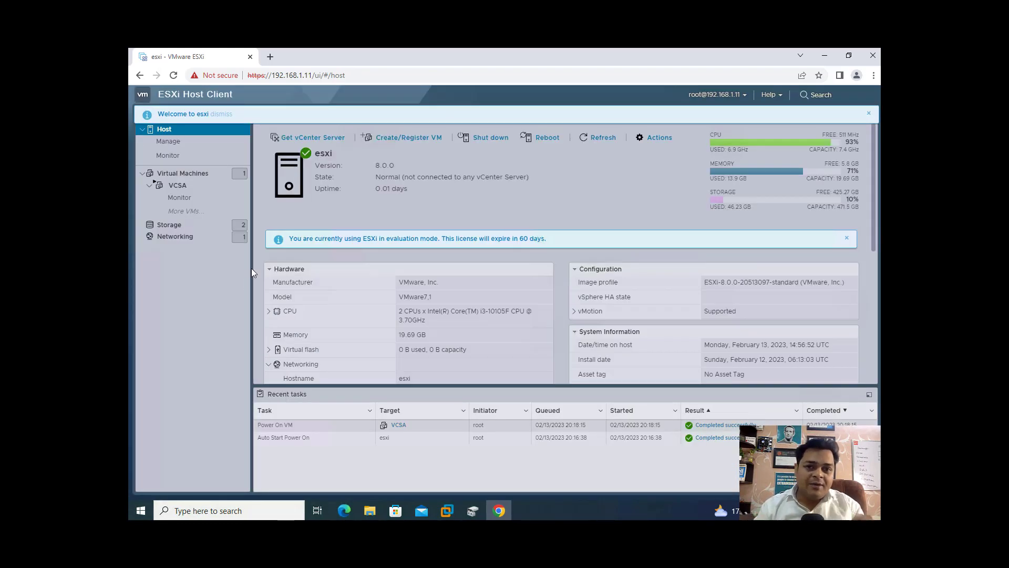
Dismiss the evaluation mode notice on the esxi host page and refresh the host summary.
left_click(245, 212)
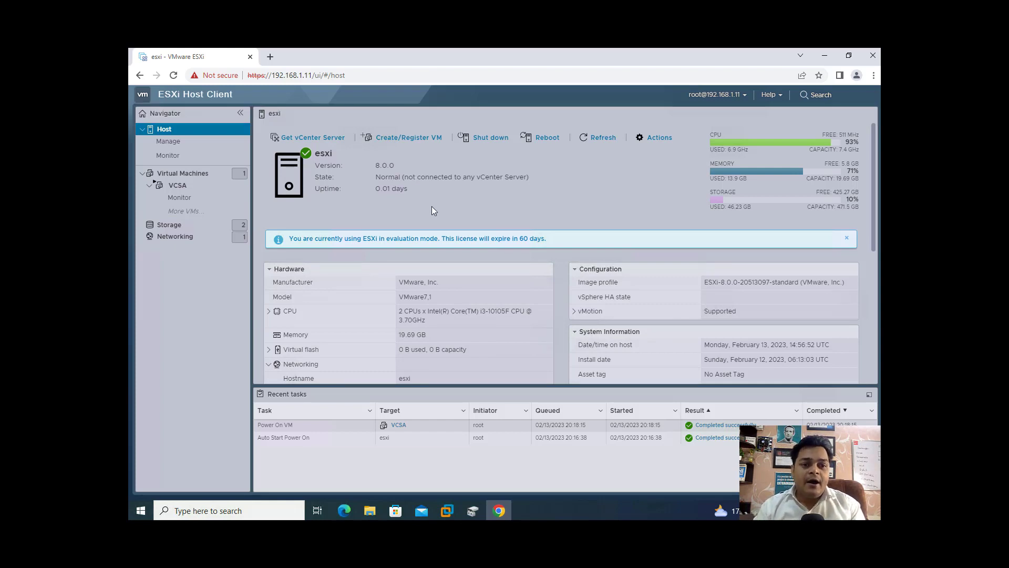
left_click(845, 239)
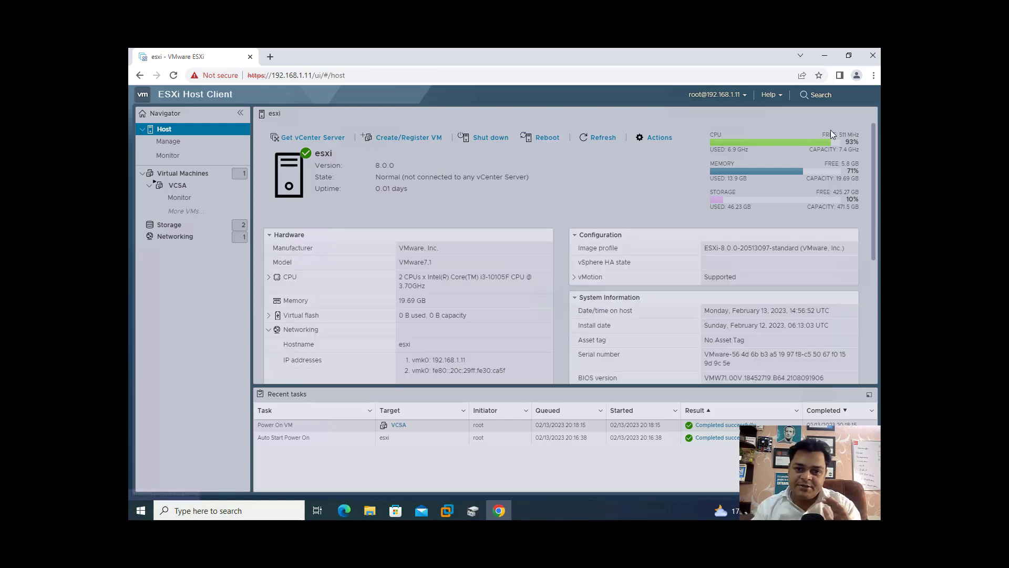
left_click(601, 139)
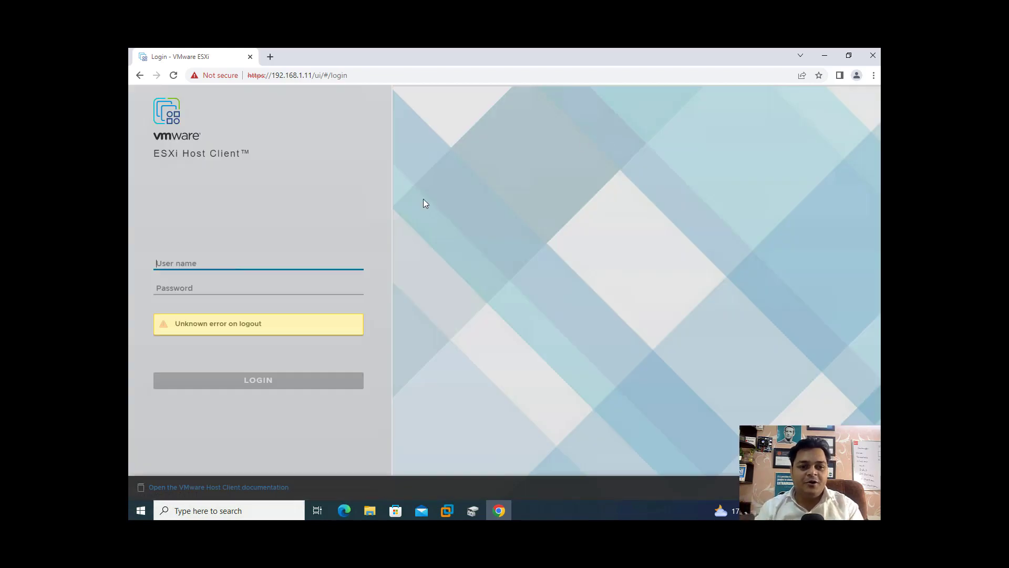
Log back in to the ESXi Host Client as root, re-entering the account password and resubmitting the login.
type("root")
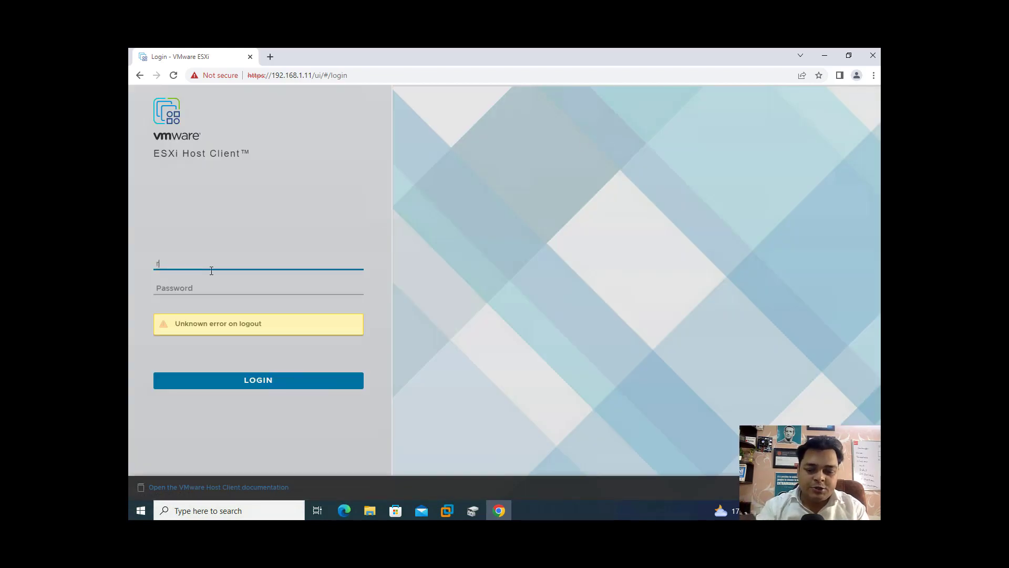
key("Tab")
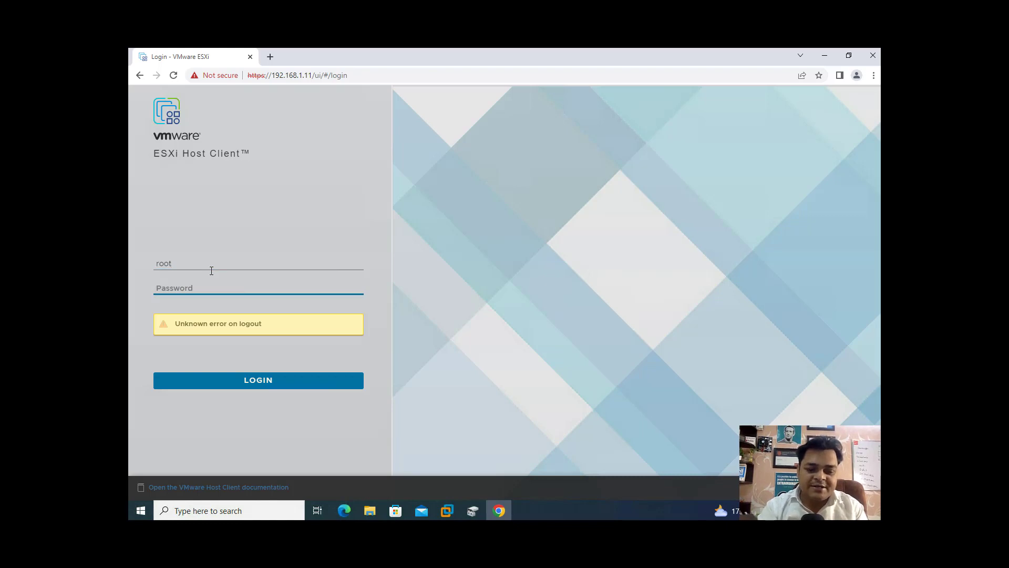
type("*******")
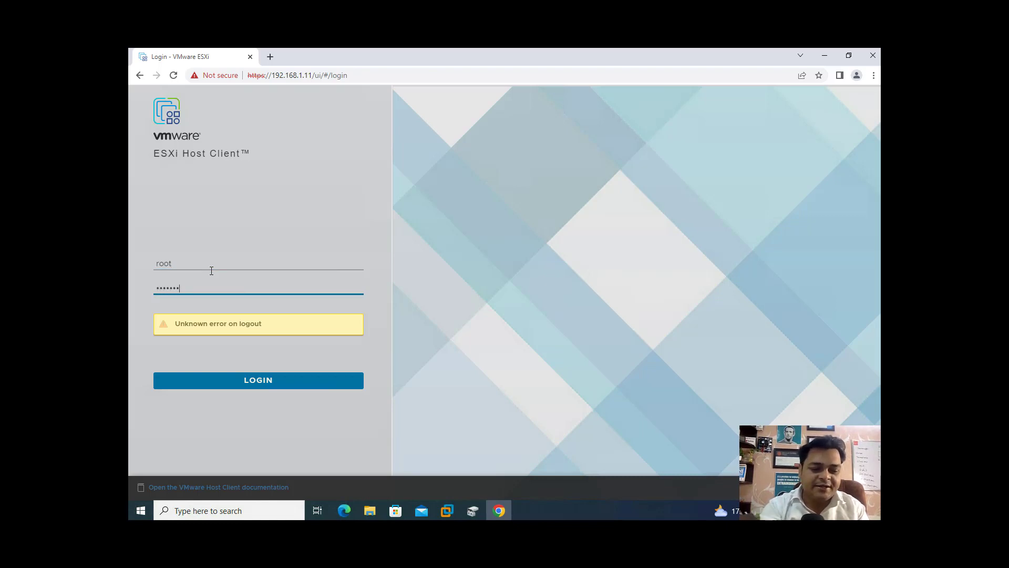
key("Return")
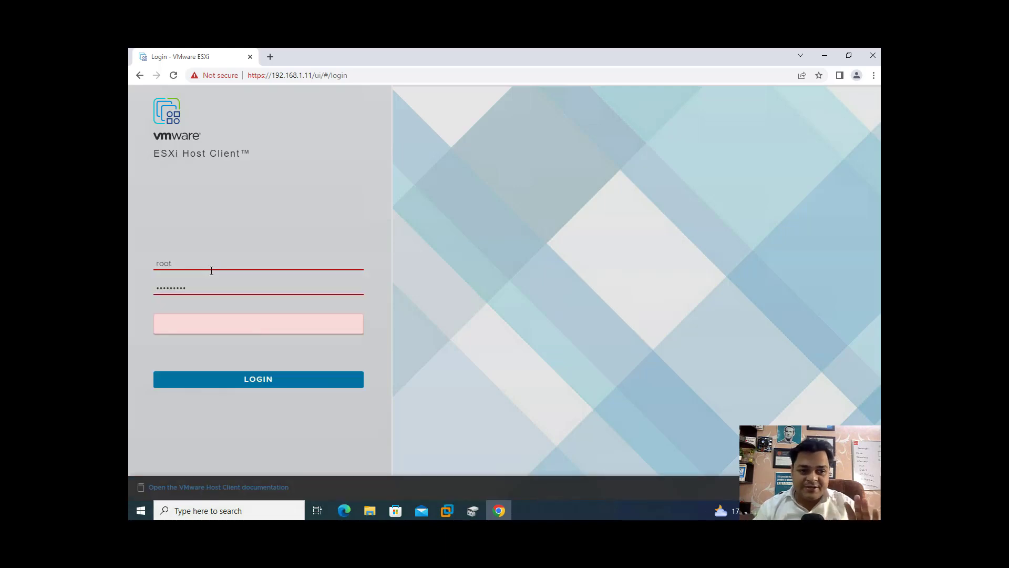
key("ctrl+a")
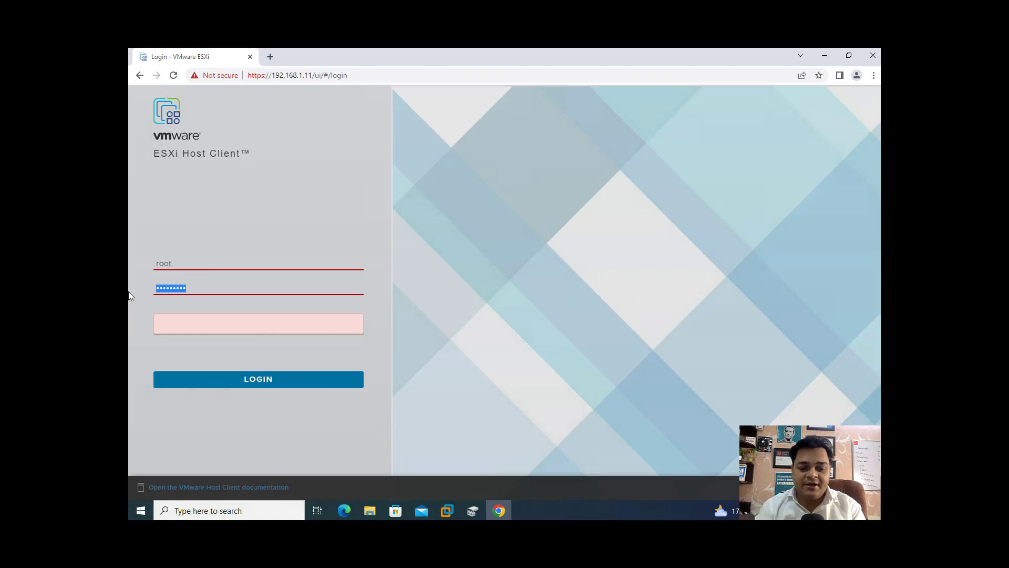
type("•••••••••")
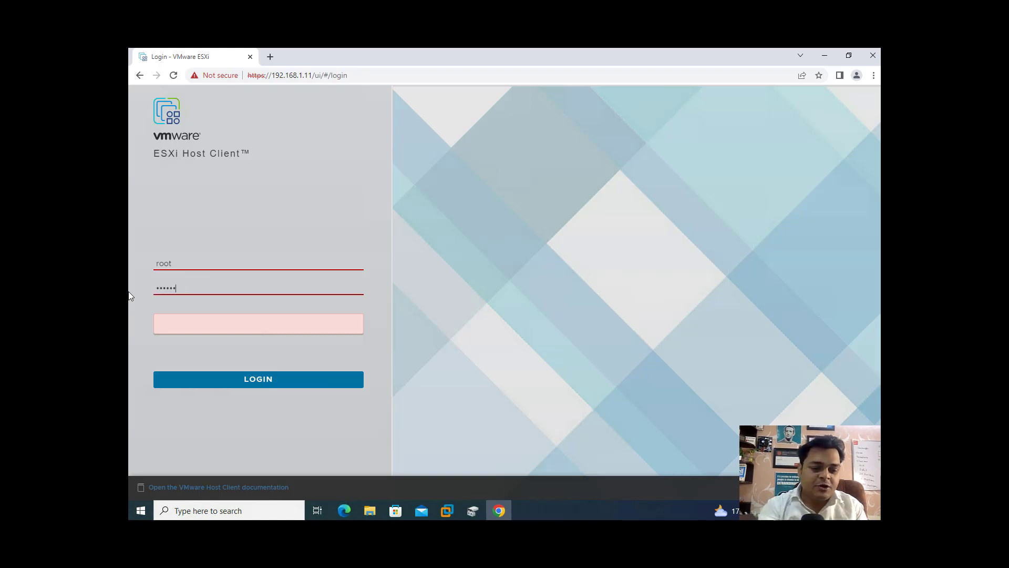
key("Return")
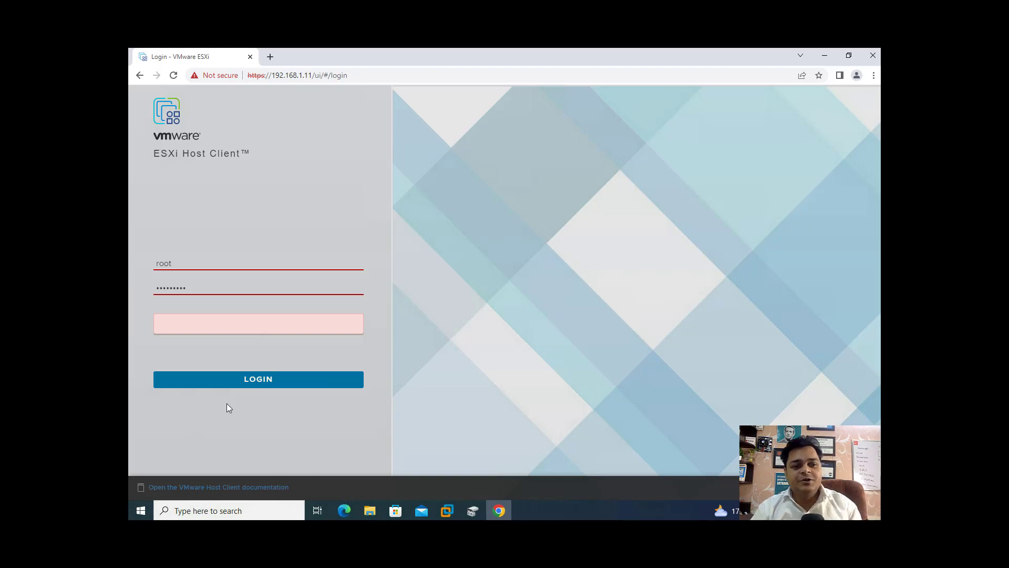
left_click(274, 379)
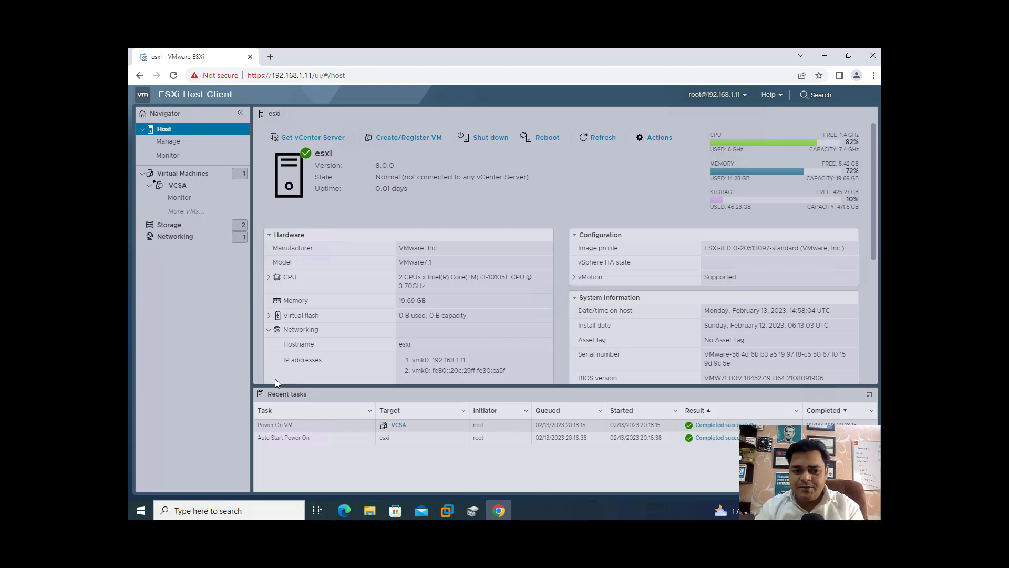
Switch to OneNote on the Mac, maximize it, and add a new page to the VMware section containing V-Motion and SV-Motion.
key("ctrl+Left")
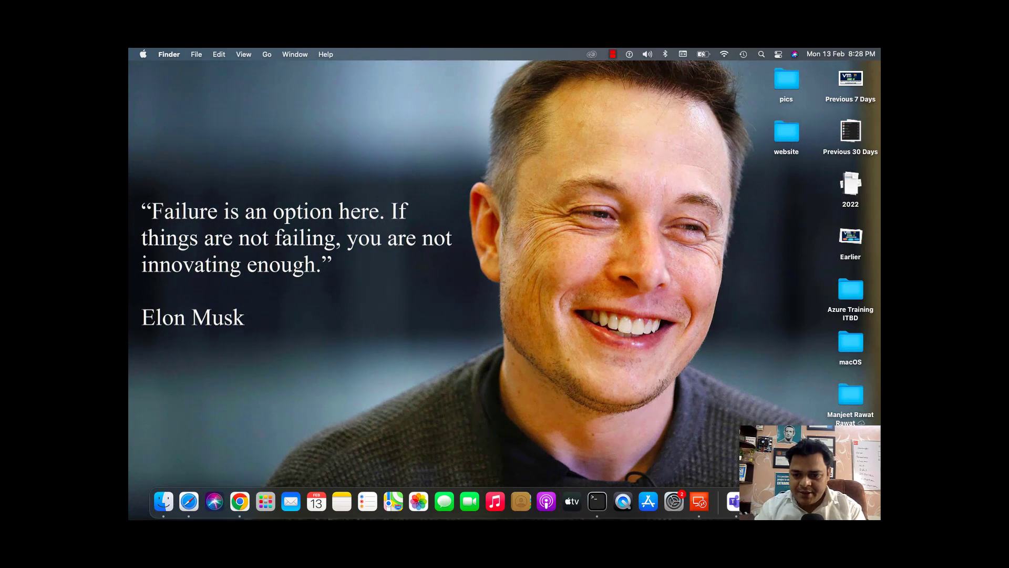
left_click(784, 501)
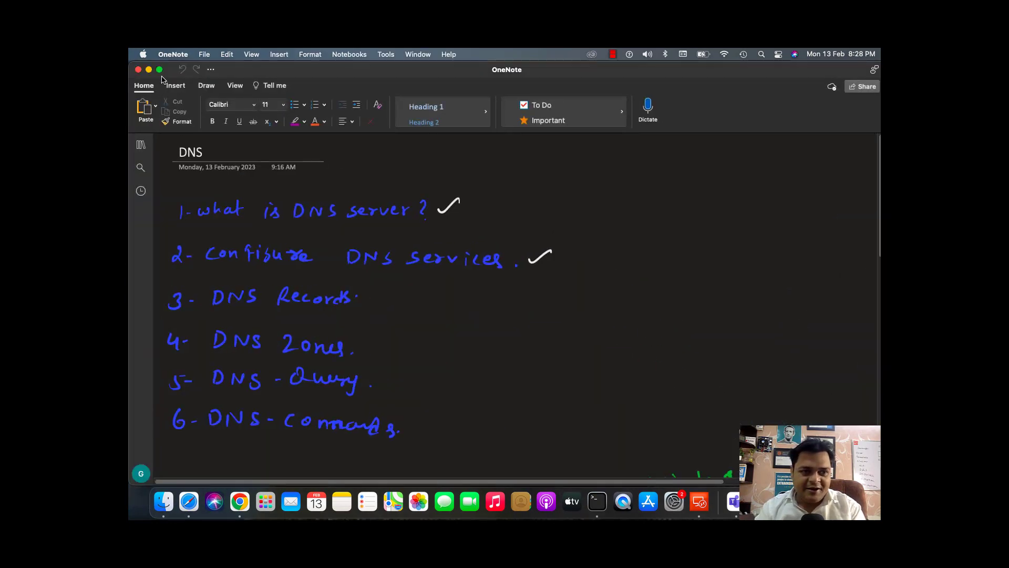
left_click(160, 69)
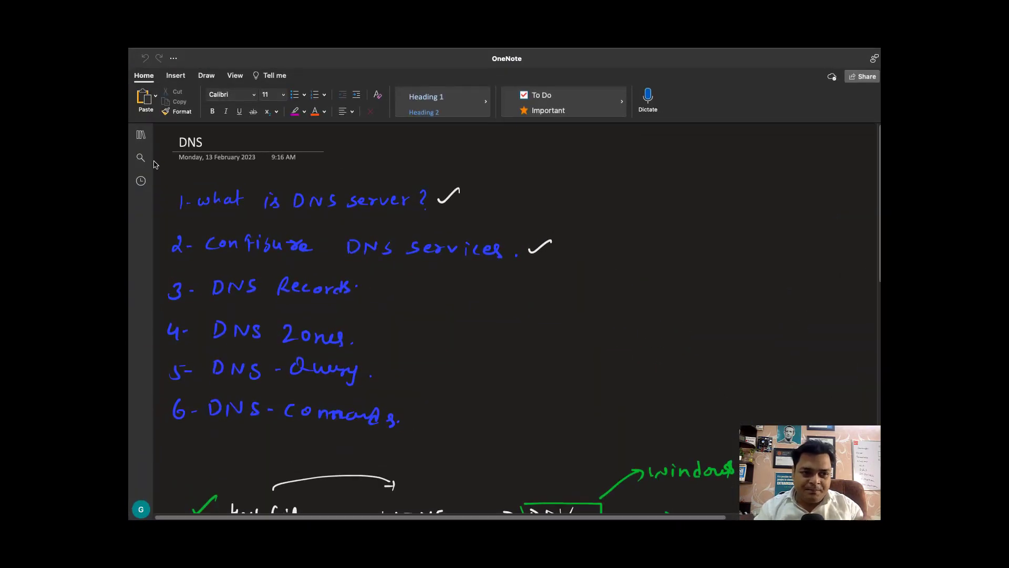
left_click(140, 135)
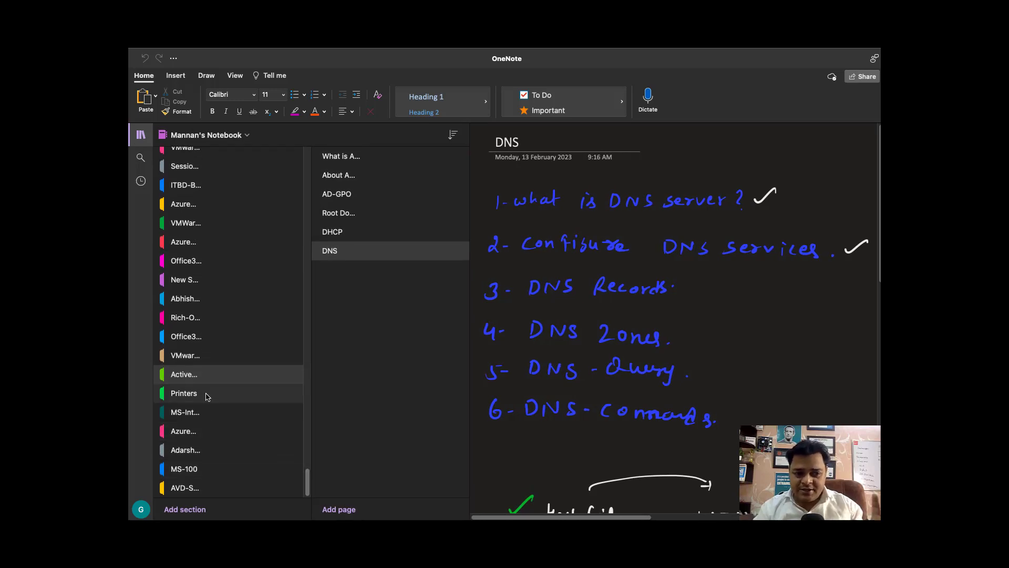
left_click(200, 359)
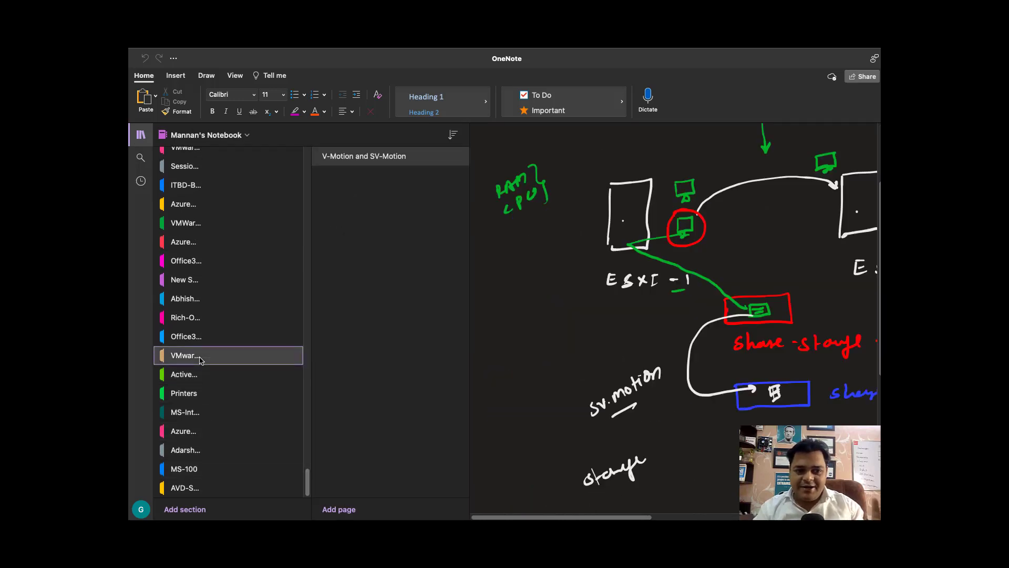
left_click(339, 509)
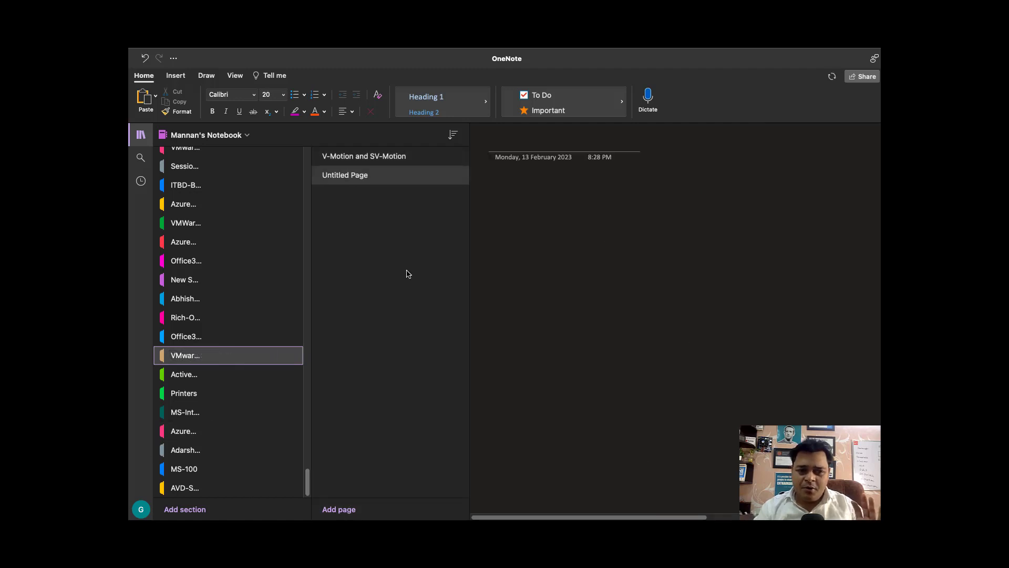
left_click(368, 184)
right_click(392, 181)
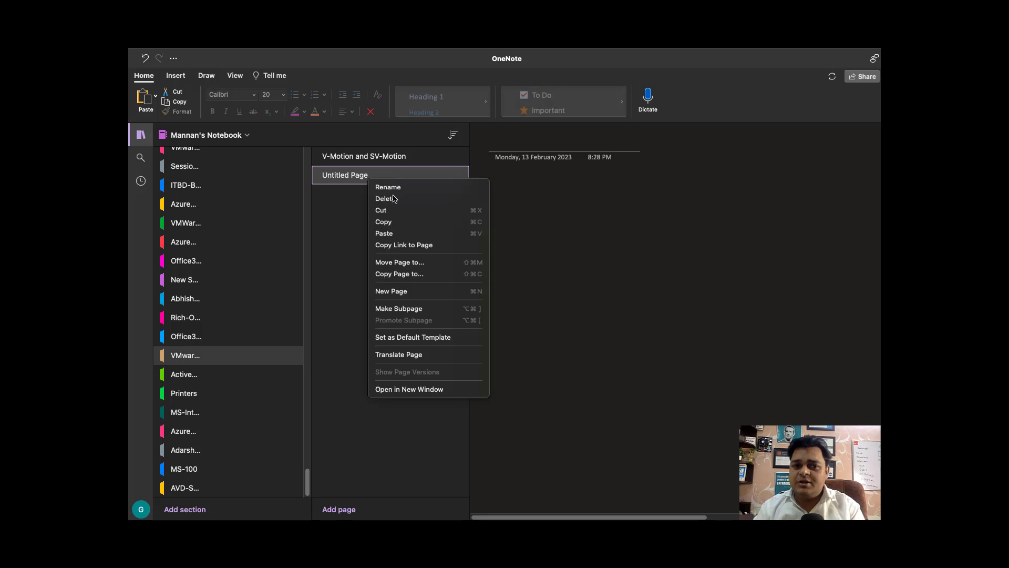
left_click(394, 197)
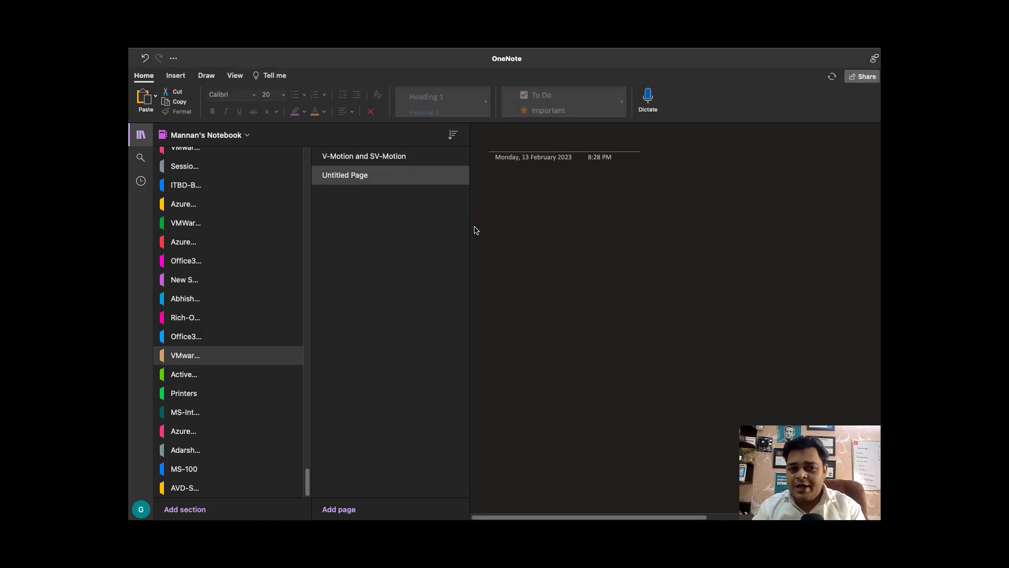
Title the untitled page below V-Motion and SV-Motion "vCenter Server 8.0 Management".
left_click(339, 510)
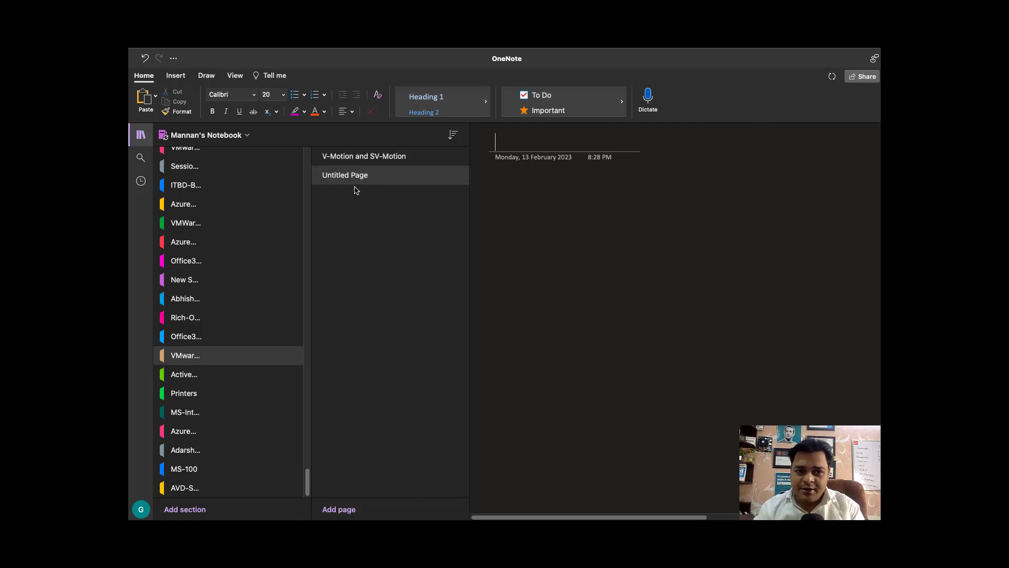
right_click(354, 181)
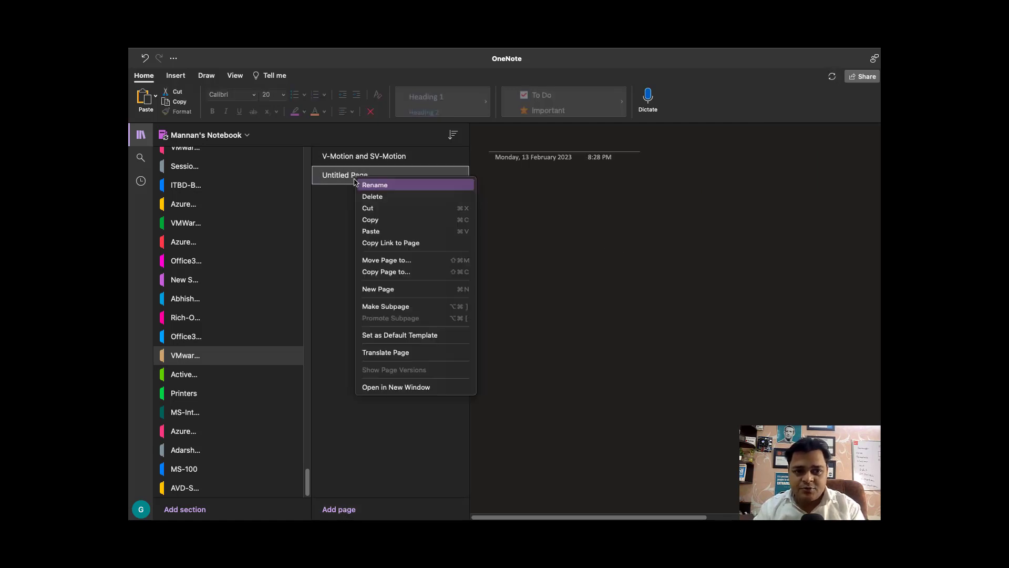
left_click(386, 187)
type("vC")
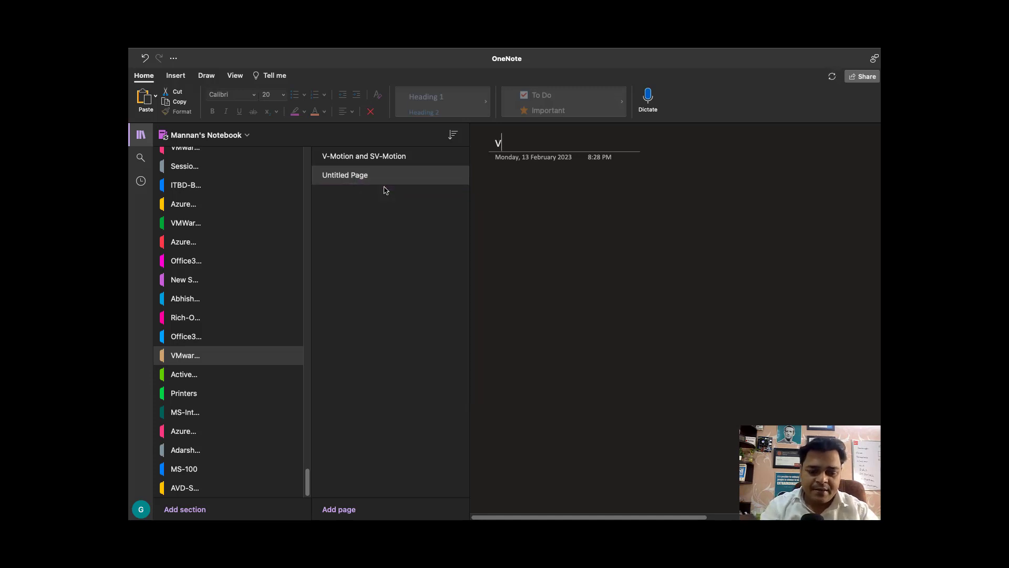
type("enter")
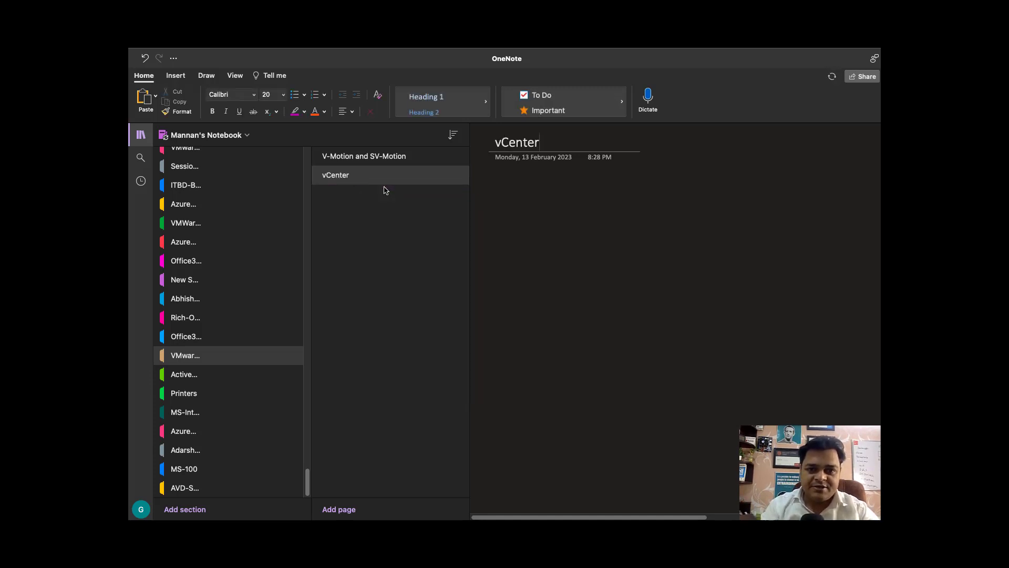
type(" Server ")
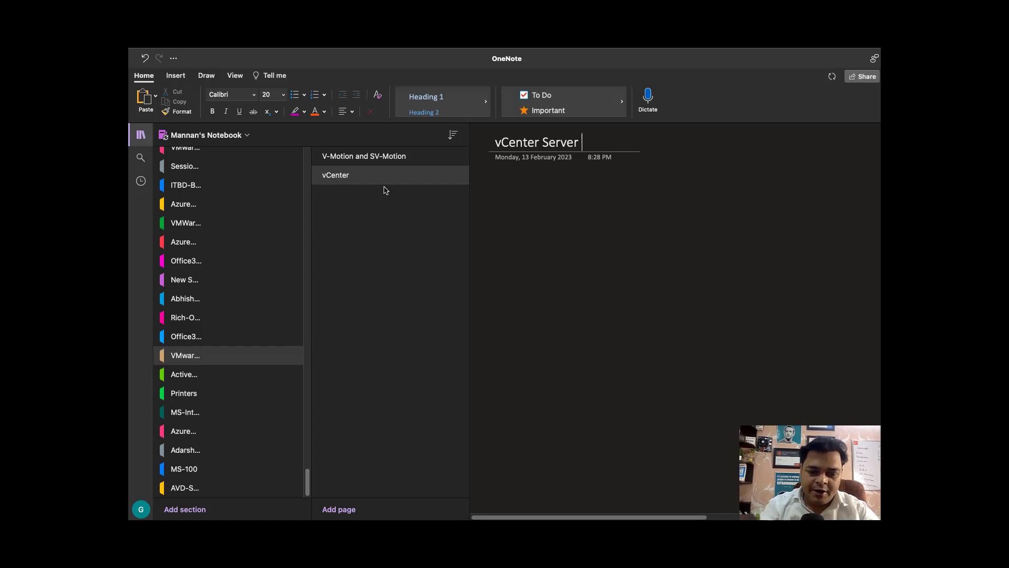
type("8.0 M")
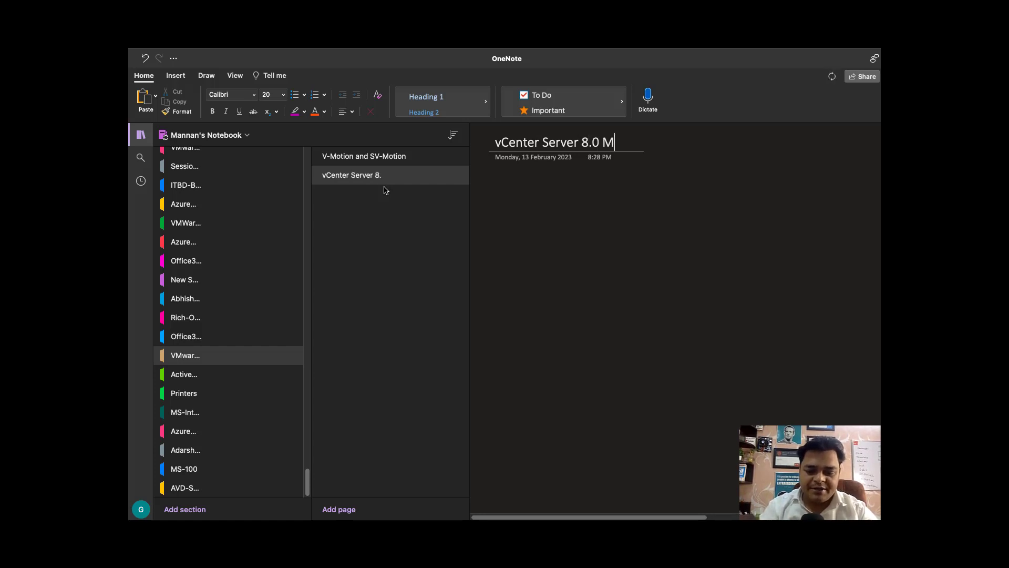
type("anagenet")
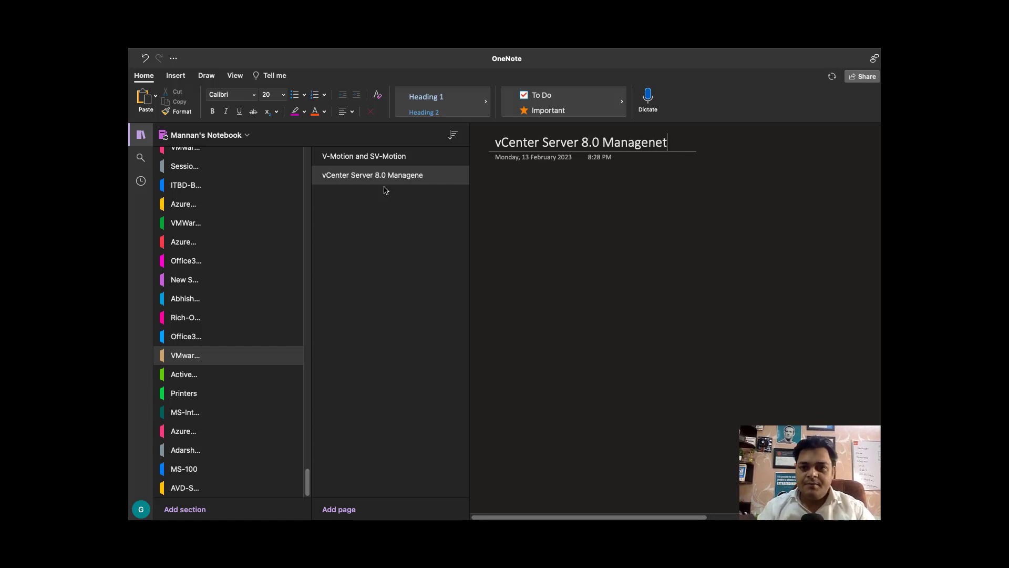
key("BackSpace")
key("BackSpace")
key("BackSpace")
key("BackSpace")
key("BackSpace")
key("BackSpace")
key("BackSpace")
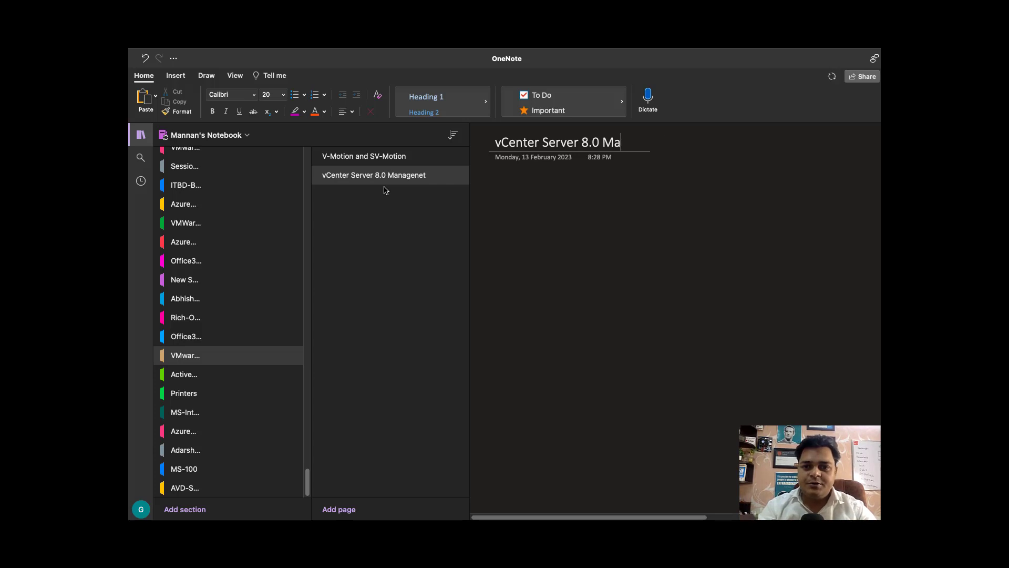
type("nagement")
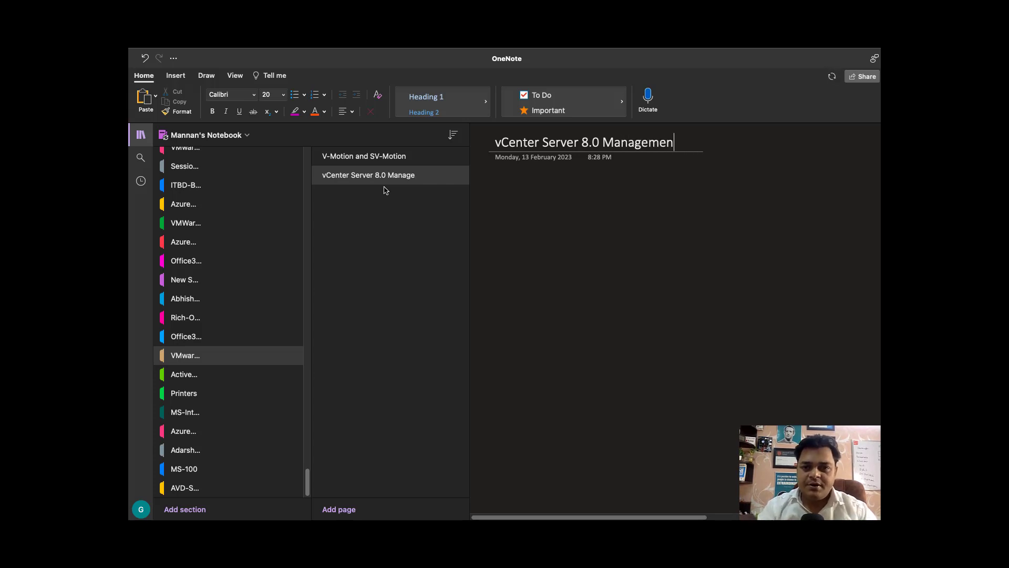
Hide the notebook navigation and draw an upright green rectangle below the page title with the 0.5 mm pen.
left_click(142, 135)
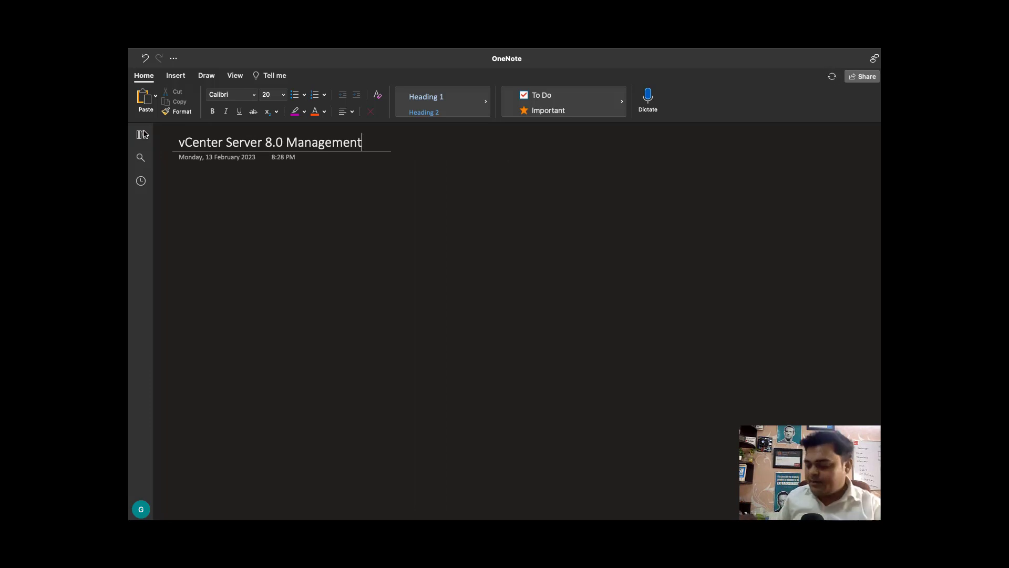
left_click(206, 75)
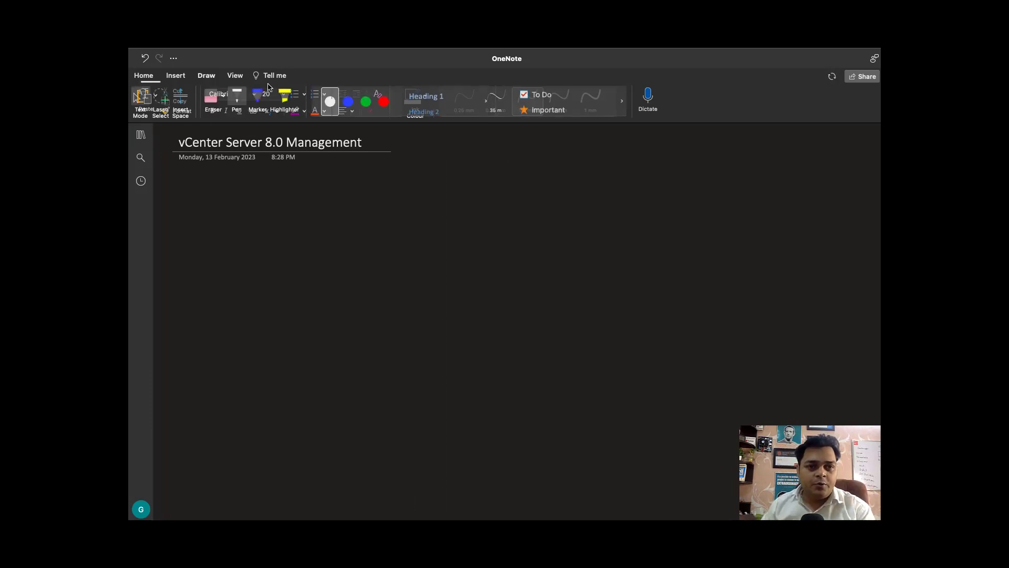
left_click(365, 111)
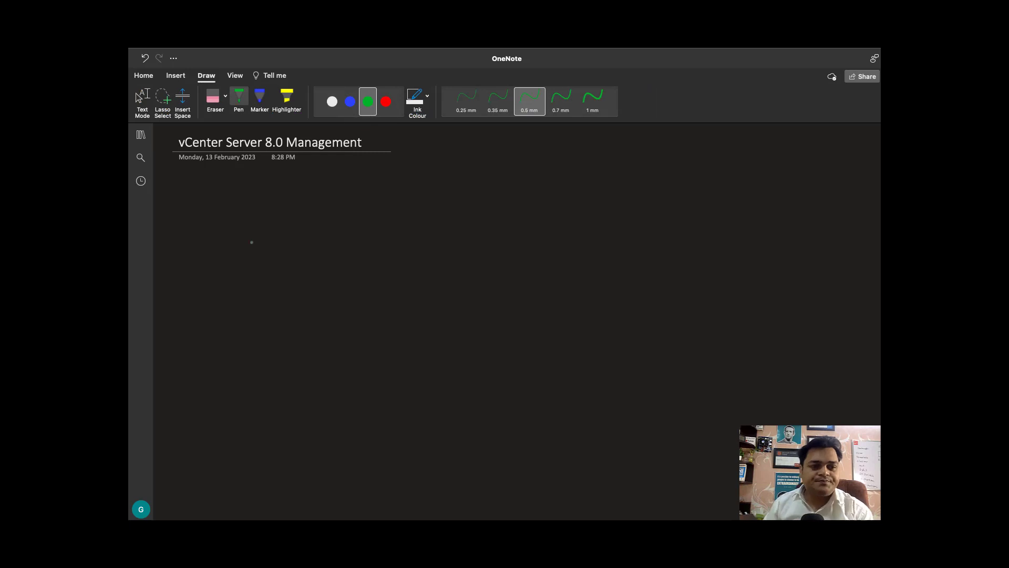
mouse_move(213, 229)
left_mouse_down()
mouse_move(212, 274)
mouse_move(251, 257)
mouse_move(239, 278)
mouse_move(210, 263)
mouse_move(213, 226)
left_mouse_up()
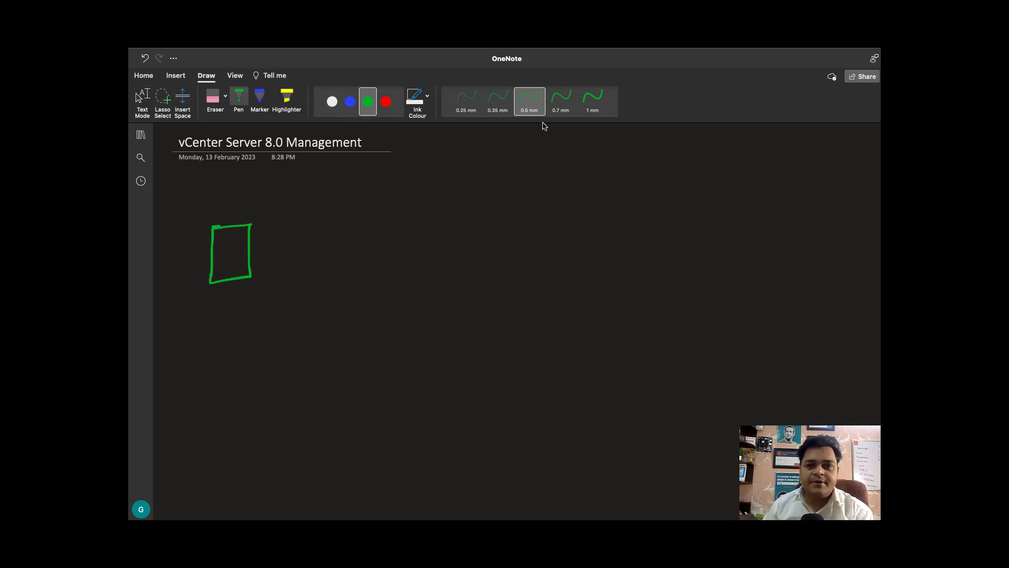
With a 0.7 mm red pen, sketch a computer well to the right of the green box and handwrite "class.com" and "Server 2016" beside it.
left_click(557, 100)
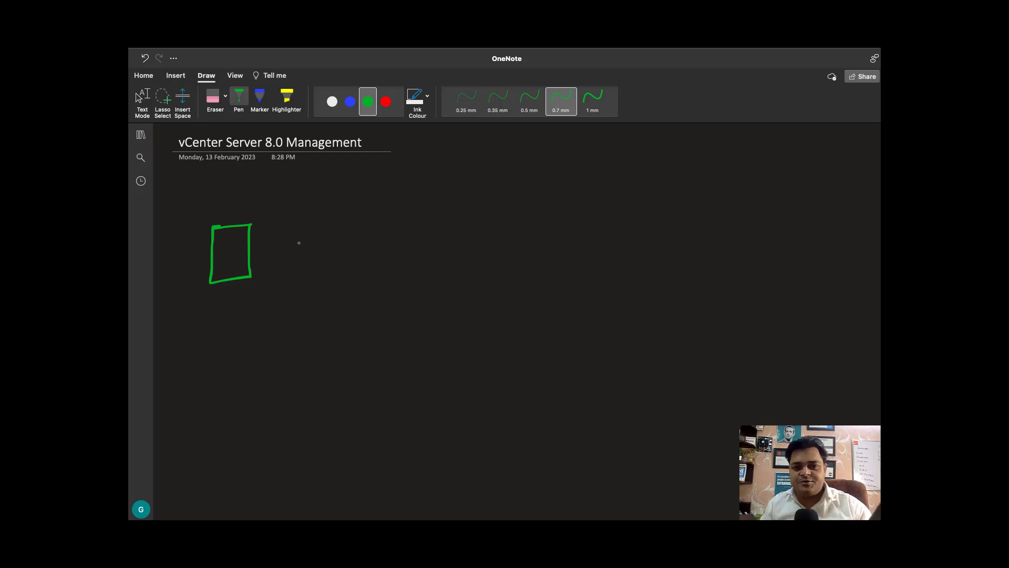
left_click(386, 102)
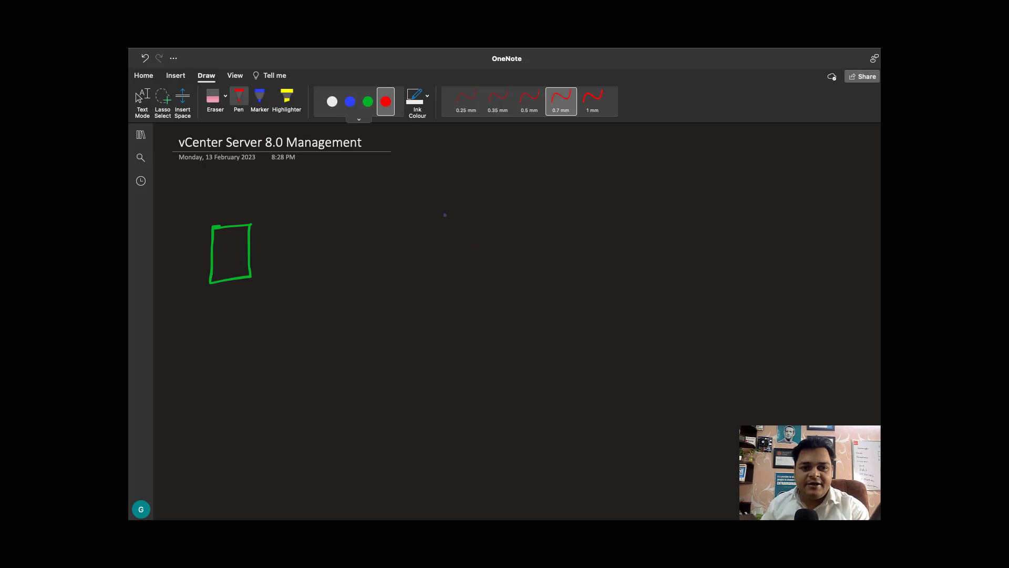
mouse_move(480, 256)
left_mouse_down()
mouse_move(504, 226)
mouse_move(478, 252)
mouse_move(497, 261)
mouse_move(558, 250)
mouse_move(619, 257)
left_mouse_up()
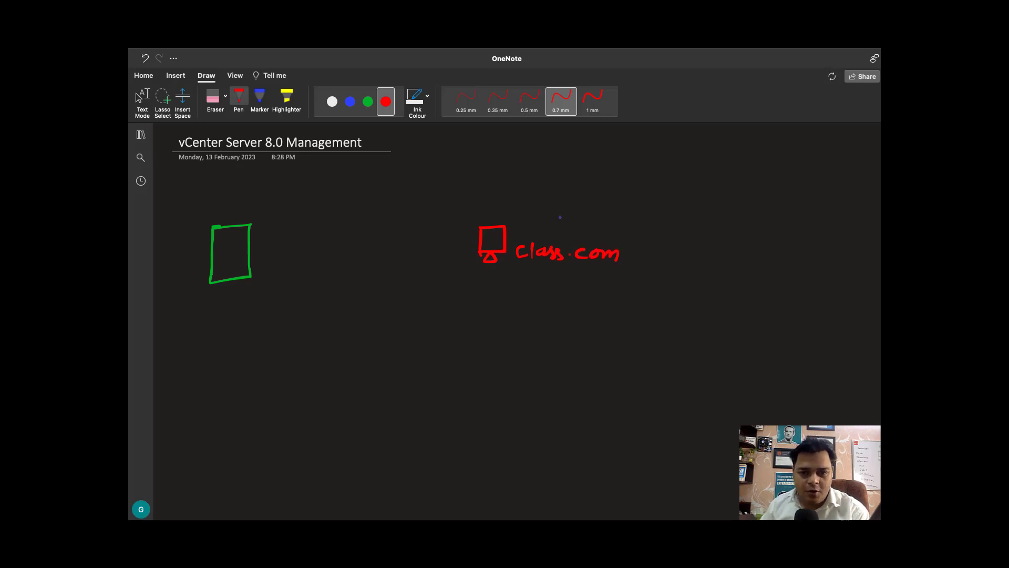
mouse_move(539, 207)
left_mouse_down()
mouse_move(528, 219)
mouse_move(579, 209)
mouse_move(668, 217)
left_mouse_up()
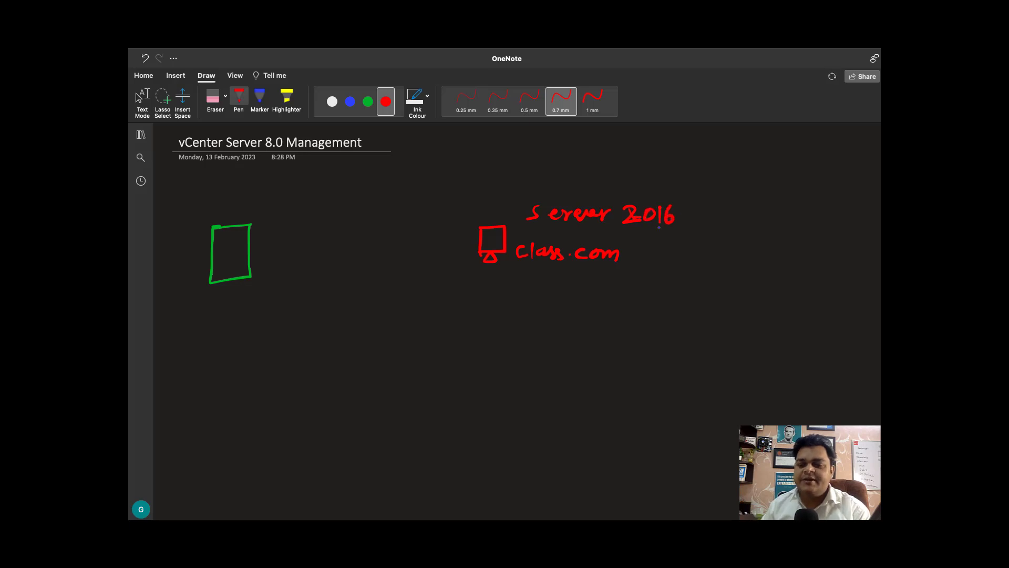
Handwrite the label "ESXI-8.0" in 0.5 mm red ink under the green box.
left_click(530, 101)
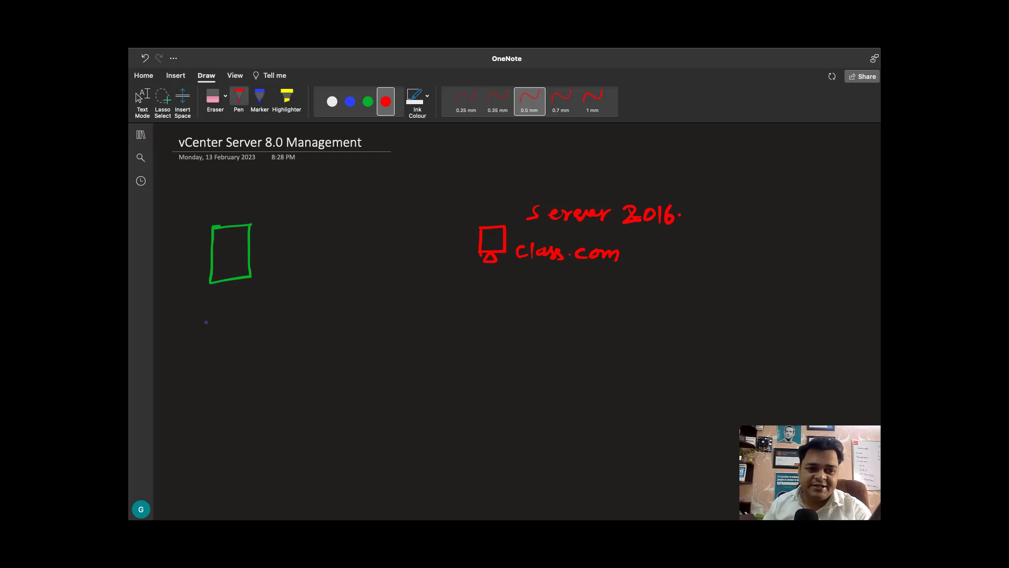
left_click_drag(202, 310, 238, 317)
mouse_move(237, 308)
left_mouse_down()
mouse_move(231, 317)
mouse_move(272, 303)
mouse_move(281, 313)
left_mouse_up()
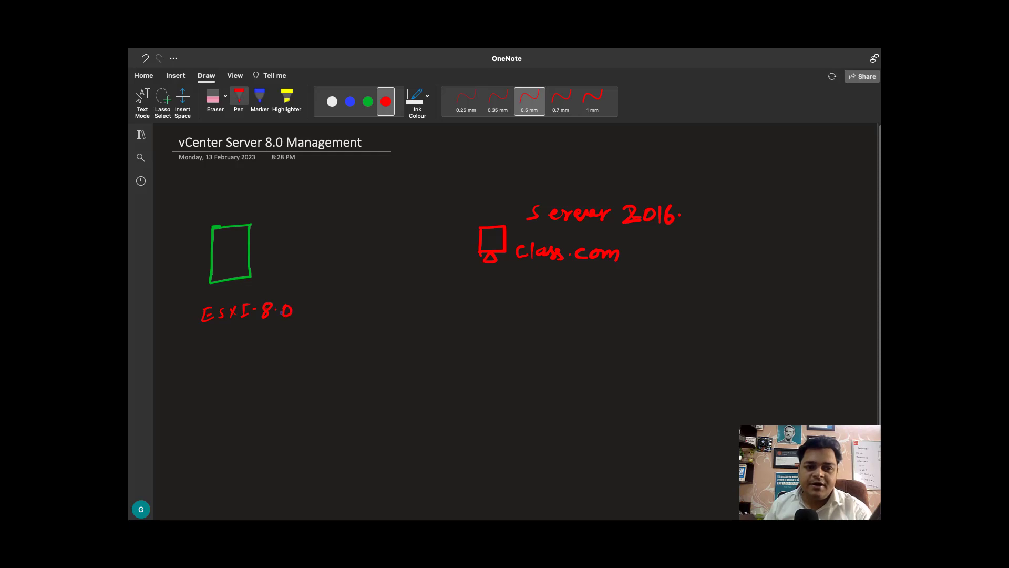
Handwrite the host specifications in white below the ESXI-8.0 label: RAM - 20 GB, CPU - 2 core, HDD - 300 GB.
left_click(333, 101)
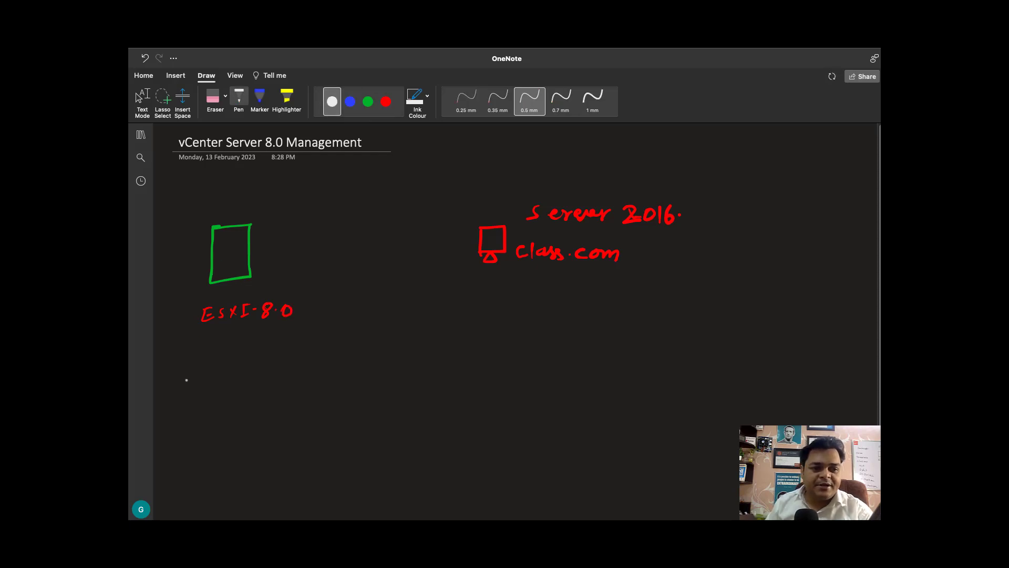
left_click_drag(195, 358, 202, 371)
left_click(205, 370)
mouse_move(209, 372)
left_mouse_down()
mouse_move(238, 360)
mouse_move(242, 370)
mouse_move(280, 358)
mouse_move(303, 368)
mouse_move(317, 356)
mouse_move(311, 368)
left_mouse_up()
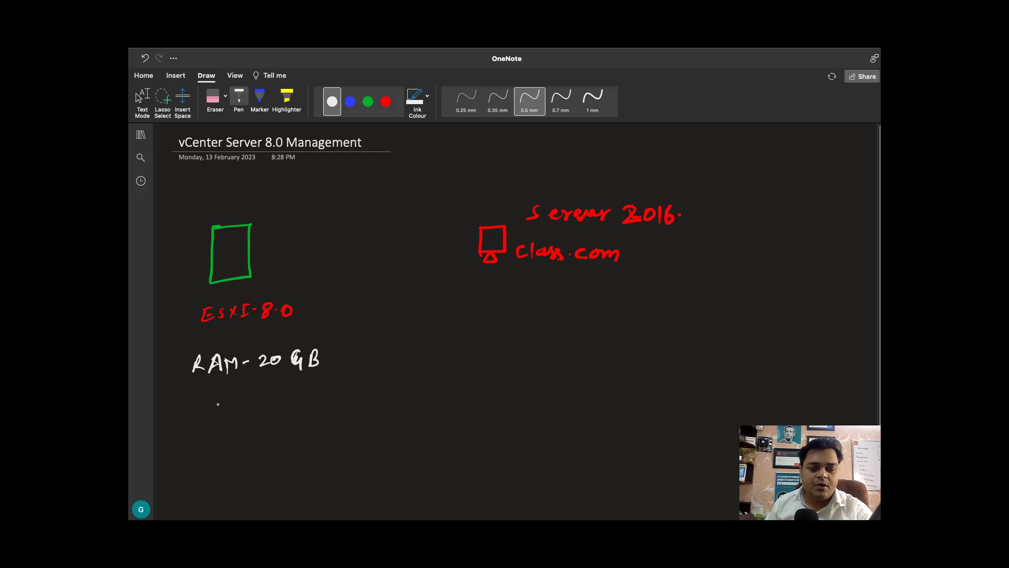
mouse_move(204, 401)
left_mouse_down()
mouse_move(209, 416)
mouse_move(248, 402)
mouse_move(351, 401)
left_mouse_up()
left_click_drag(353, 403, 362, 400)
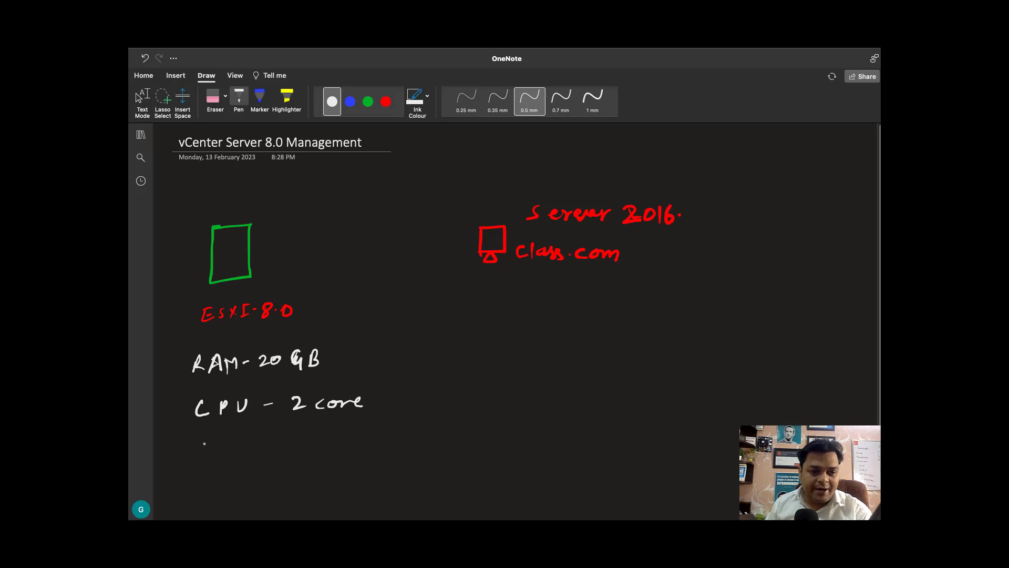
mouse_move(204, 436)
left_mouse_down()
mouse_move(203, 449)
mouse_move(389, 431)
mouse_move(381, 444)
left_mouse_up()
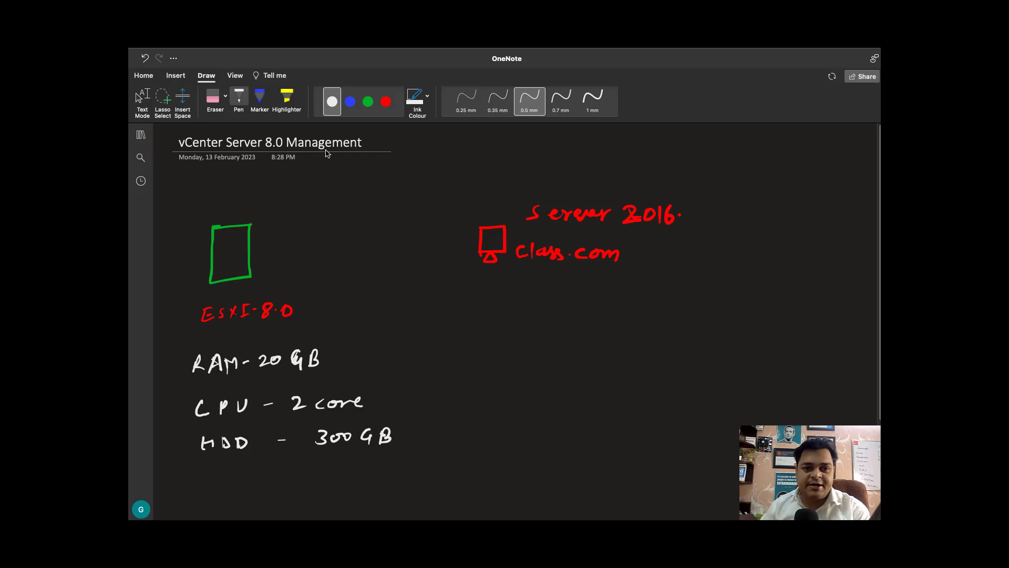
Connect the green host box and the red computer with a green double-headed arrow.
left_click(368, 102)
left_click_drag(252, 259, 481, 253)
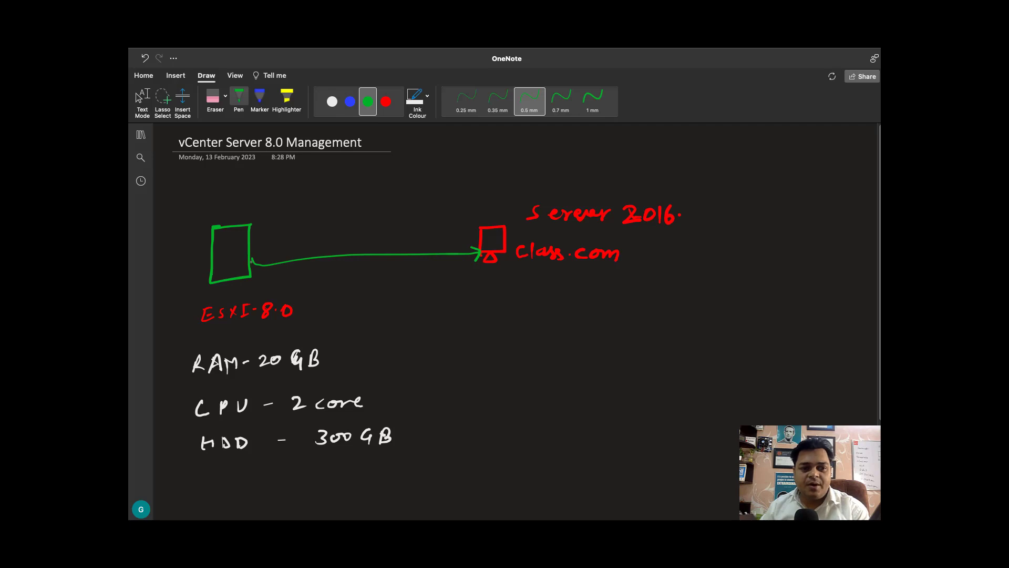
left_click_drag(269, 253, 252, 260)
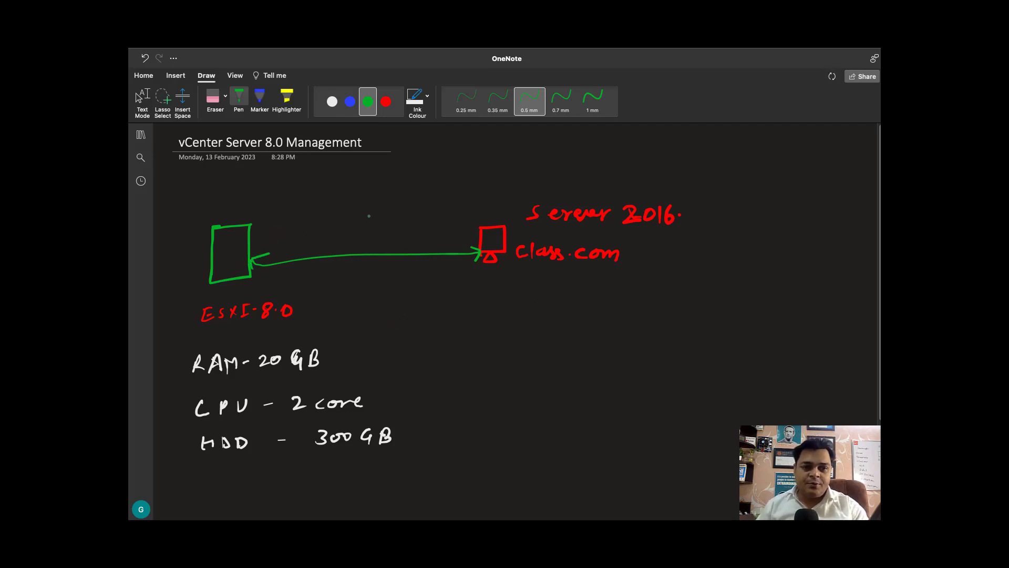
Draw a small white box inside the host with an arrow labelled "VCSA", and handwrite the partial IP address 192.168.1 above it.
left_click(386, 101)
left_click(332, 102)
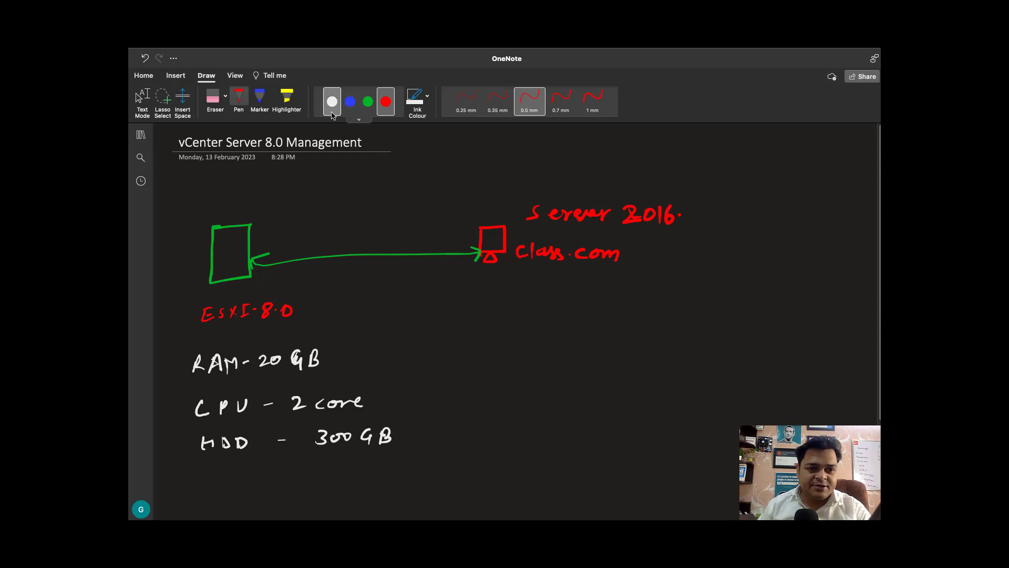
mouse_move(223, 254)
left_mouse_down()
mouse_move(223, 239)
mouse_move(235, 251)
mouse_move(220, 253)
mouse_move(290, 223)
left_mouse_up()
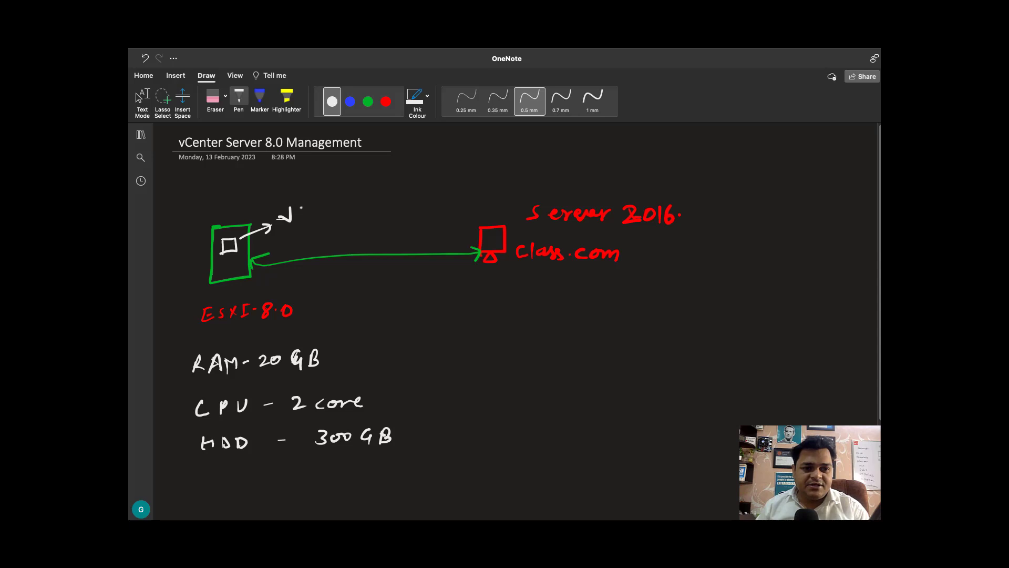
mouse_move(304, 208)
left_mouse_down()
mouse_move(311, 215)
mouse_move(331, 201)
left_mouse_up()
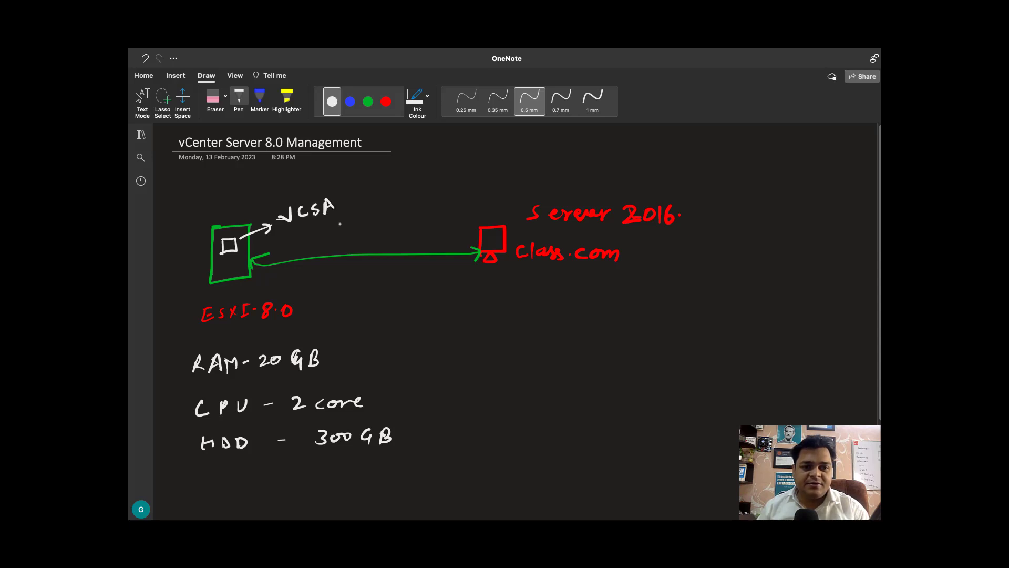
mouse_move(273, 190)
left_mouse_down()
mouse_move(276, 201)
mouse_move(282, 191)
mouse_move(307, 198)
mouse_move(344, 181)
left_mouse_up()
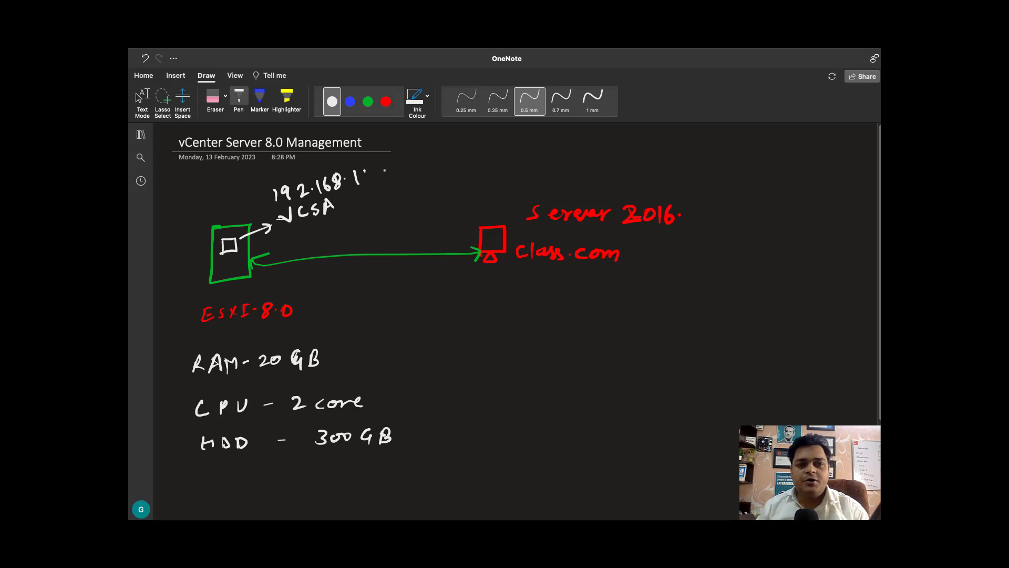
key("Escape")
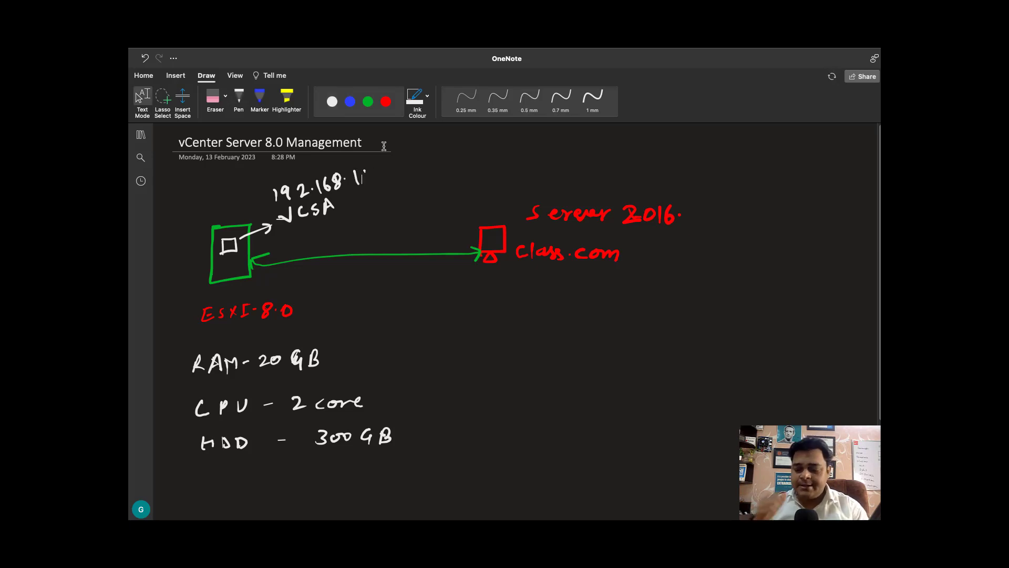
Switch to the Windows Server 2016 virtual machine in VMware Workstation and show it full screen.
key("ctrl+Right")
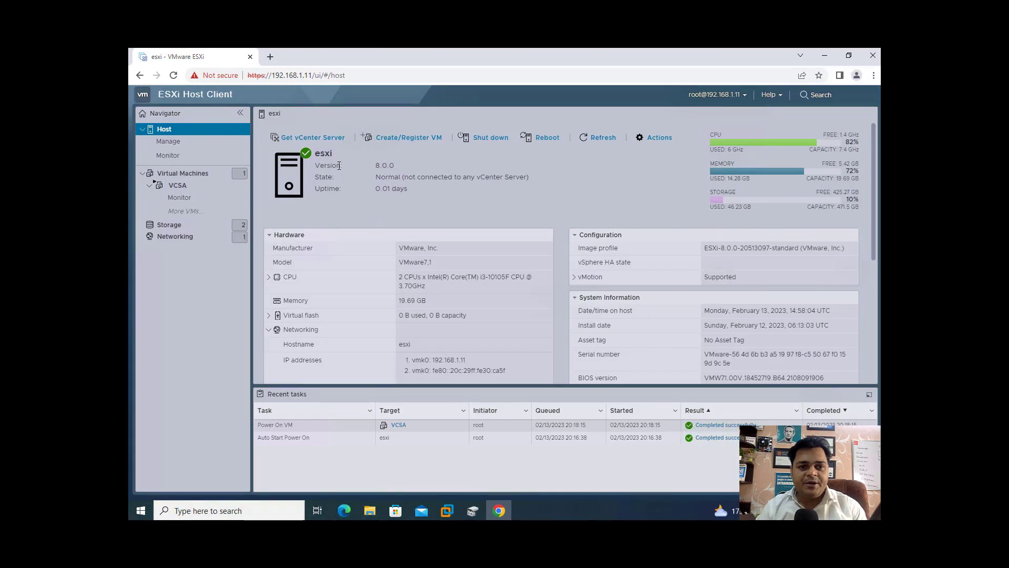
mouse_move(448, 508)
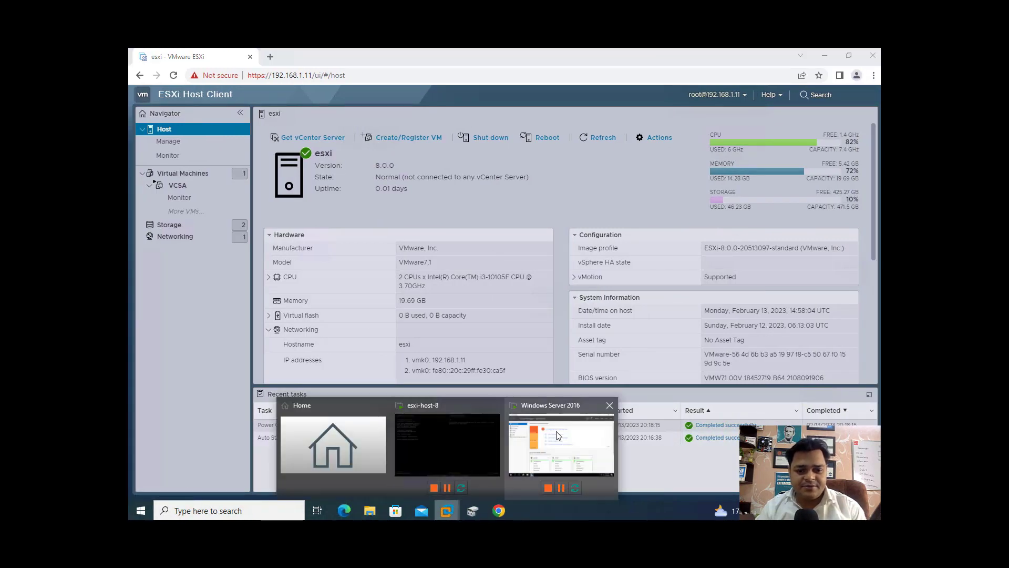
left_click(557, 434)
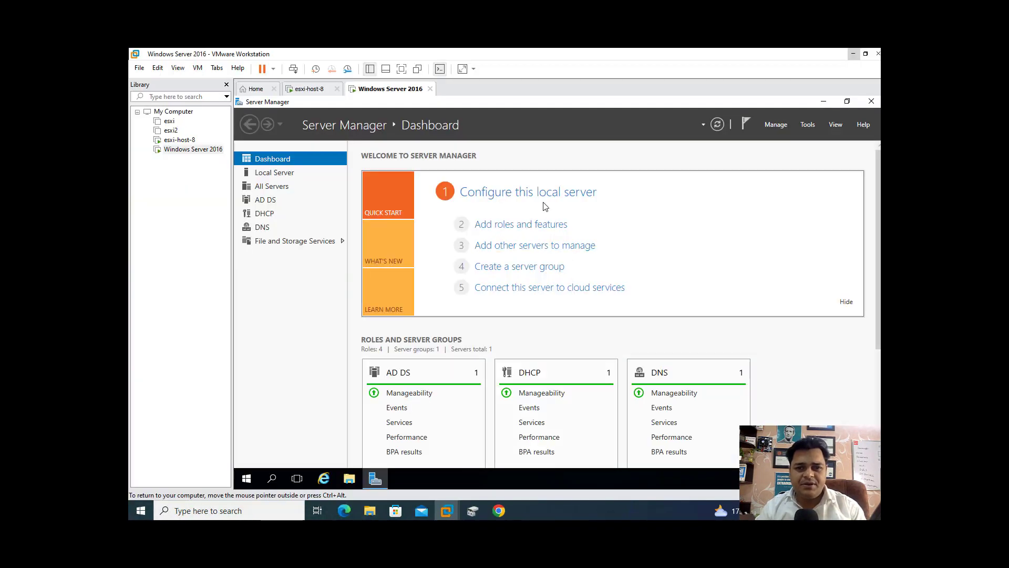
left_click(402, 69)
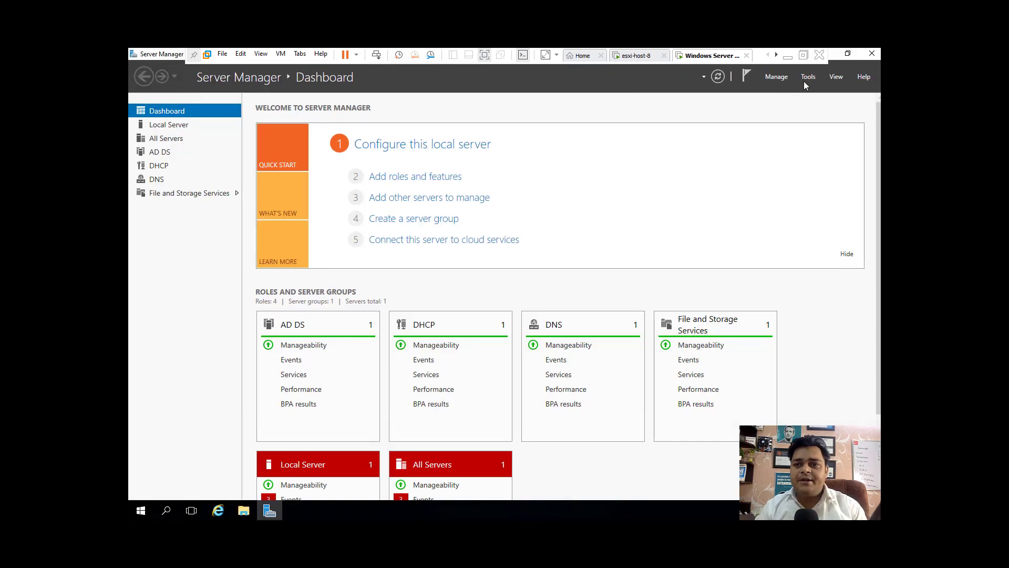
View the host records of the class.com forward lookup zone in DNS Manager, and minimize the virtual machine and browser windows.
left_click(807, 78)
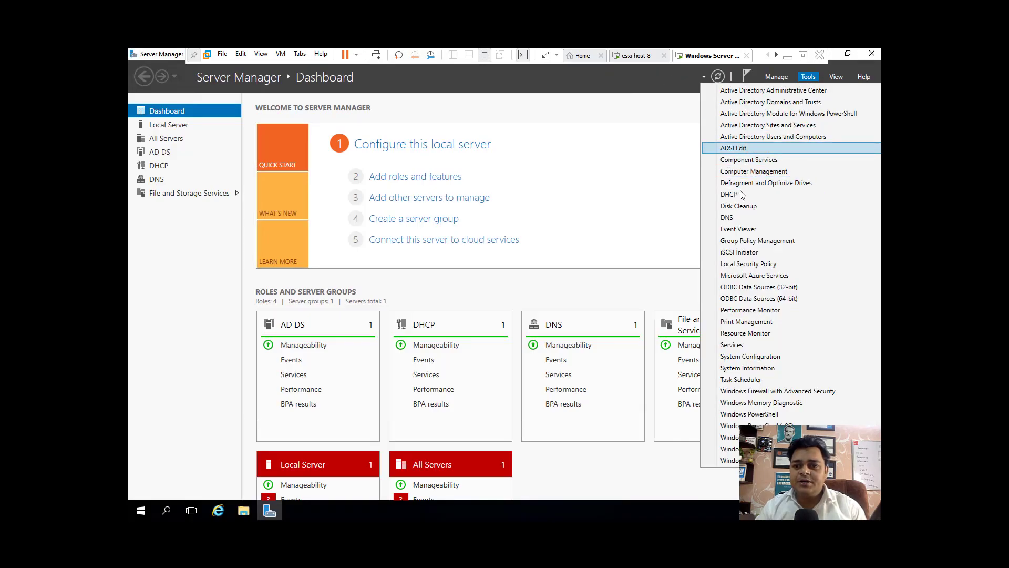
left_click(734, 218)
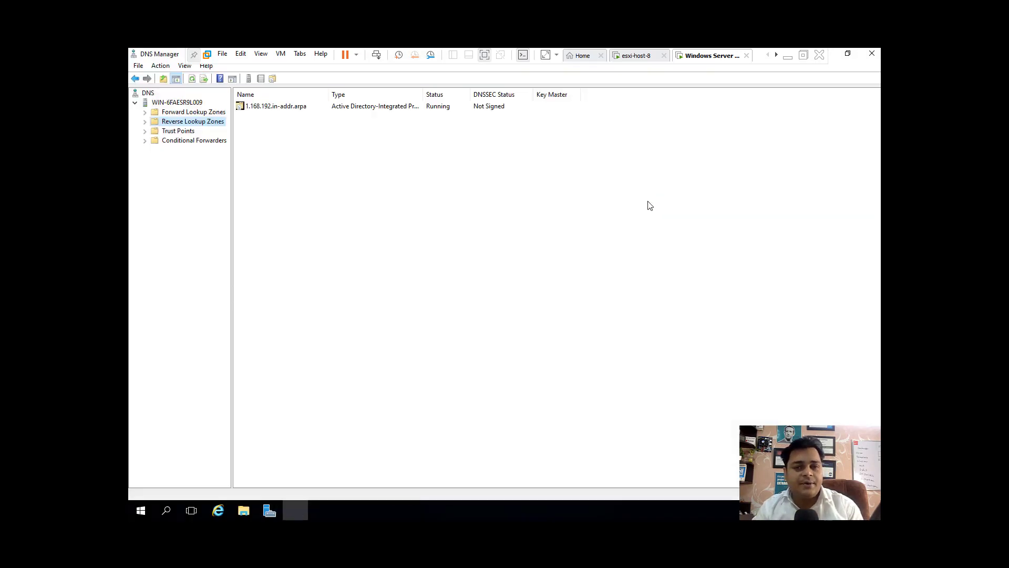
double_click(149, 111)
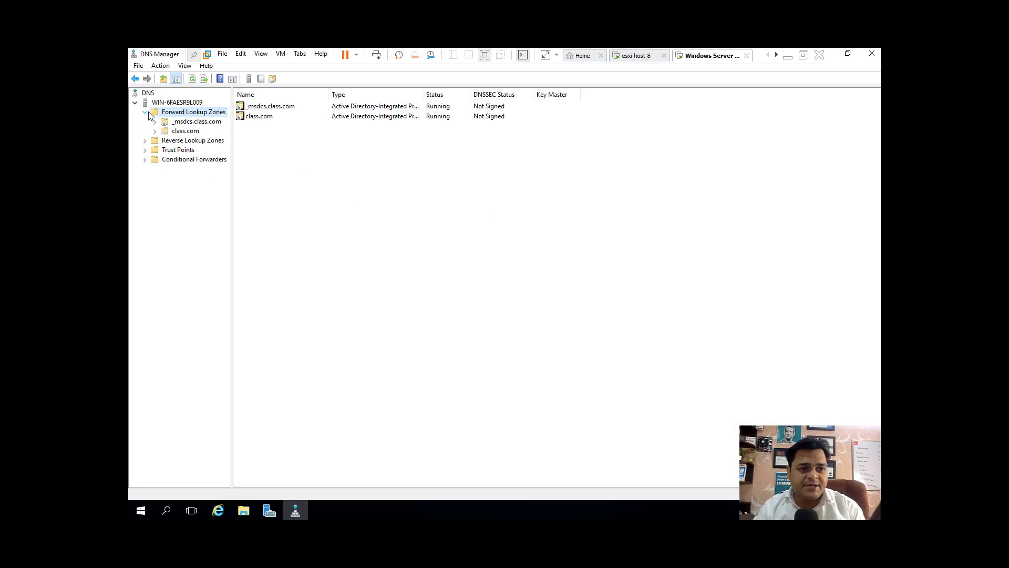
left_click(182, 137)
left_click(183, 132)
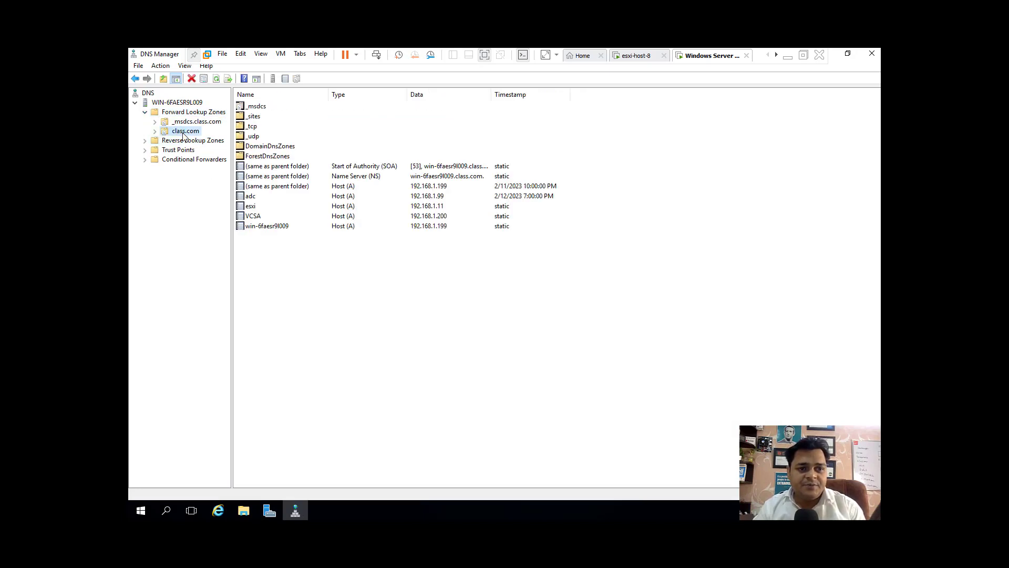
left_click(787, 56)
left_click(825, 56)
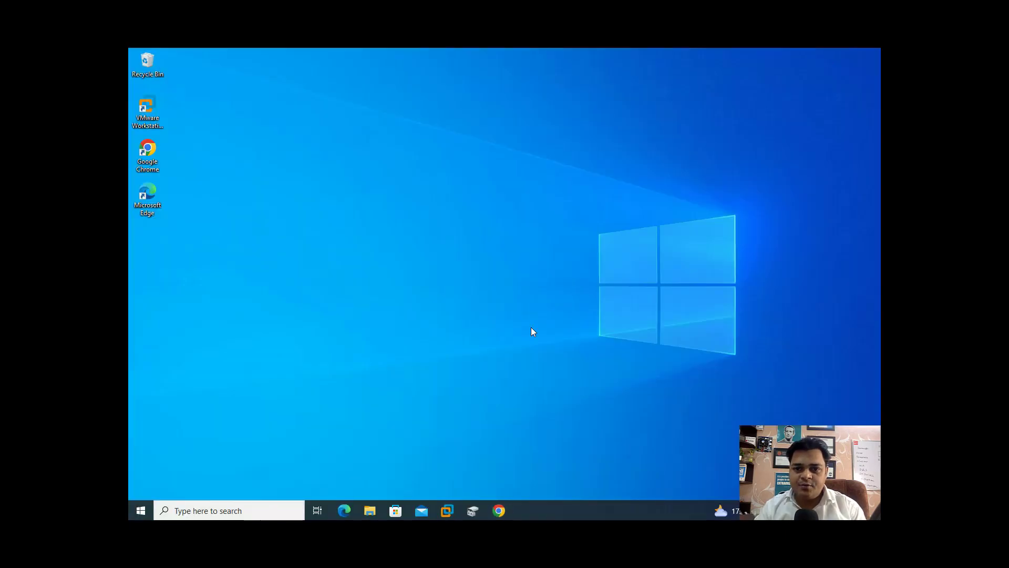
Switch back to OneNote and complete the handwritten VCSA IP address with 200 in 0.5 mm white ink.
key("ctrl+Left")
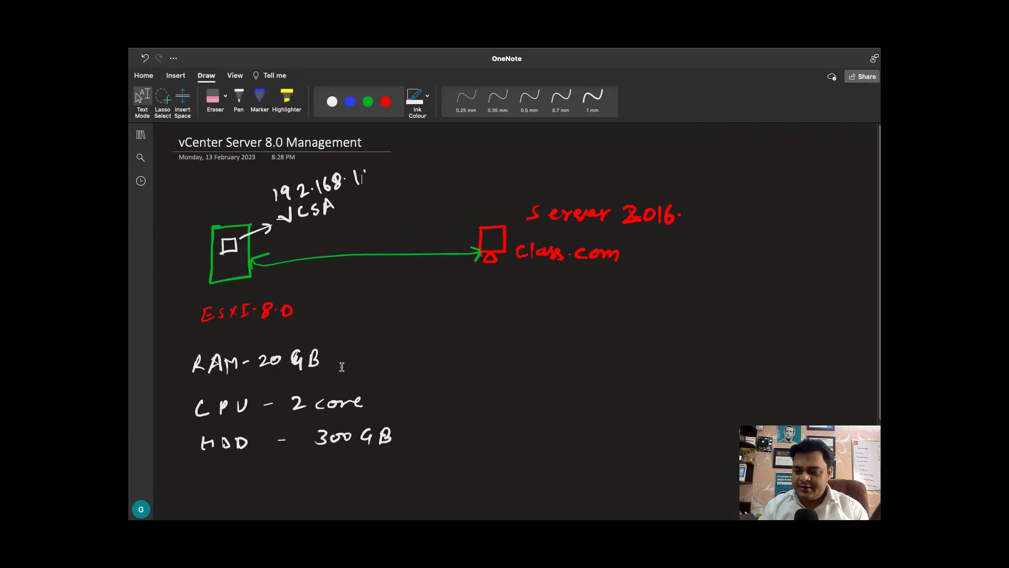
left_click(239, 99)
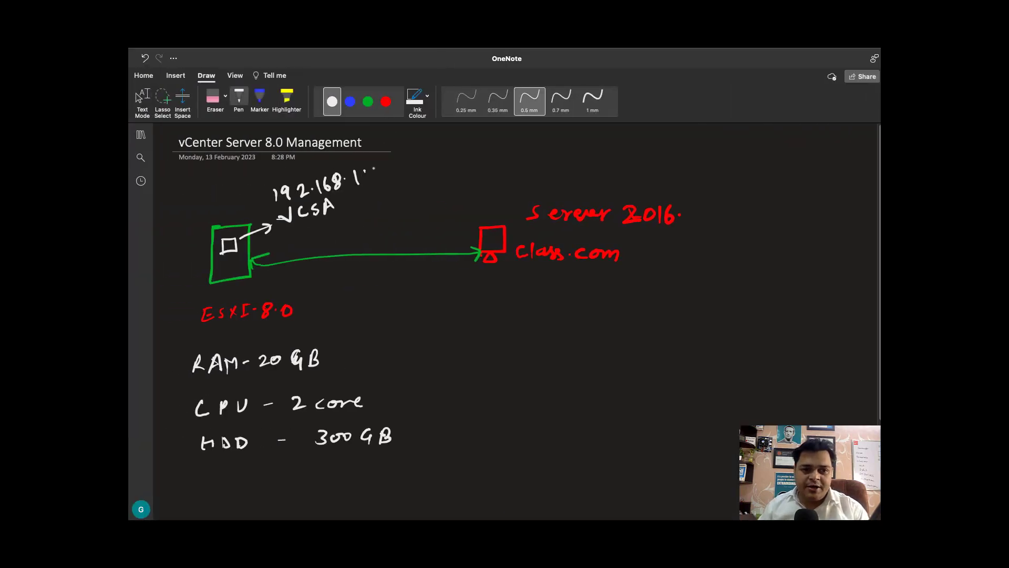
mouse_move(375, 171)
left_mouse_down()
mouse_move(384, 179)
mouse_move(396, 168)
left_mouse_up()
left_click(404, 167)
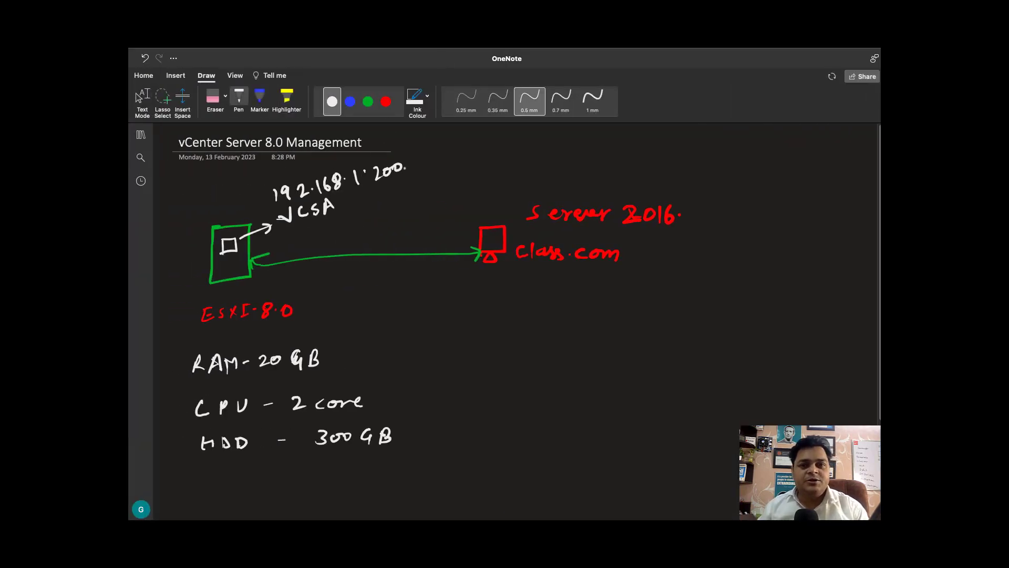
key("Escape")
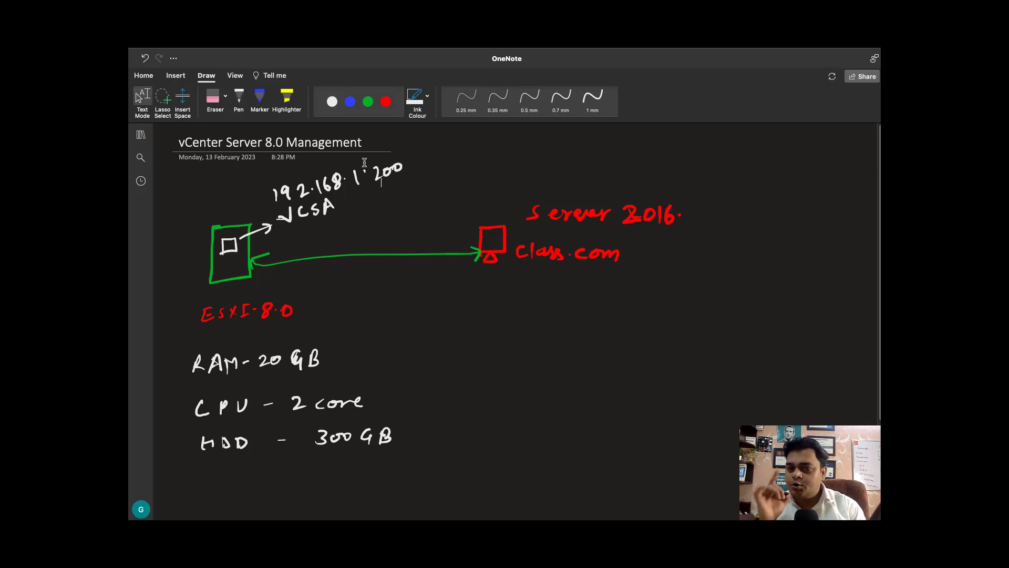
In blank space below the host specifications, draw a tall red rectangle and handwrite "vCenter Server" beneath it in red.
left_click_drag(880, 325, 879, 424)
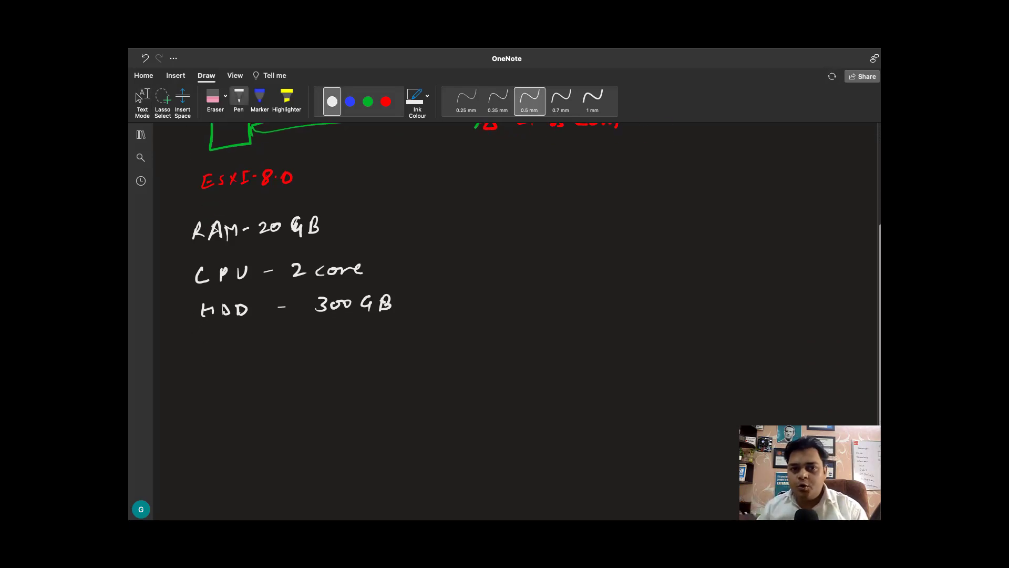
left_click(368, 102)
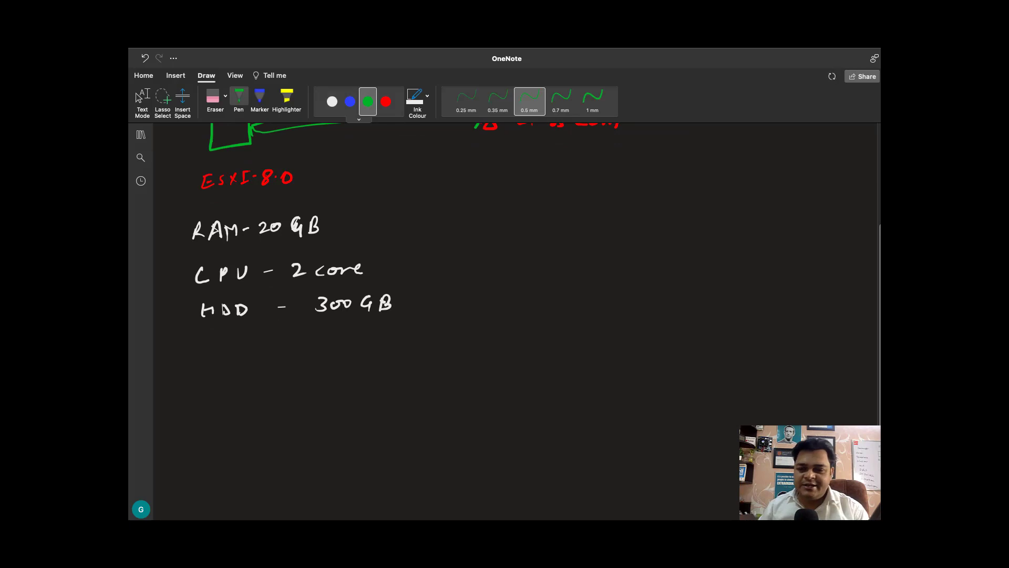
scroll(504, 315, "down", 3)
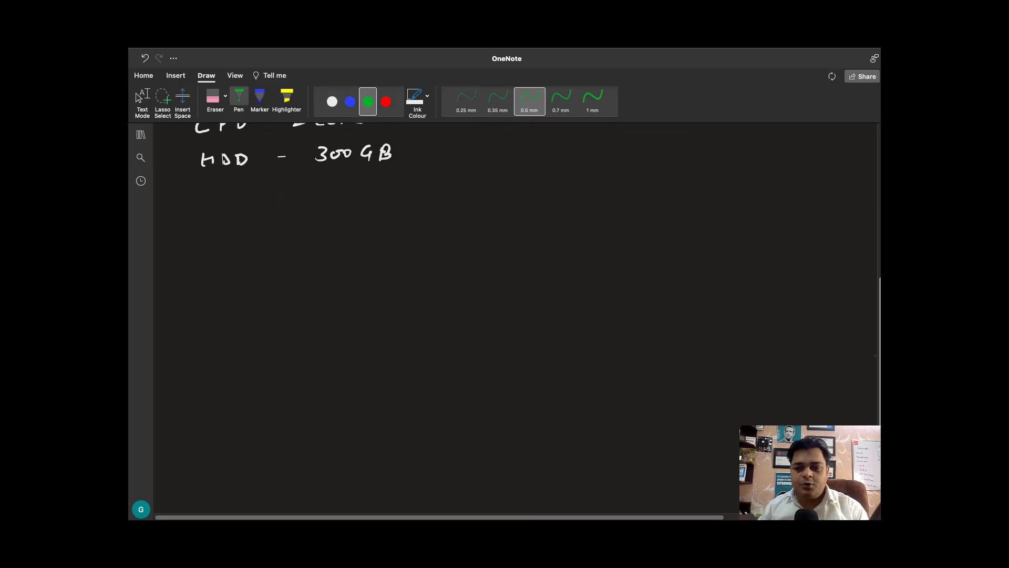
scroll(326, 244, "down", 3)
scroll(325, 244, "up", 3)
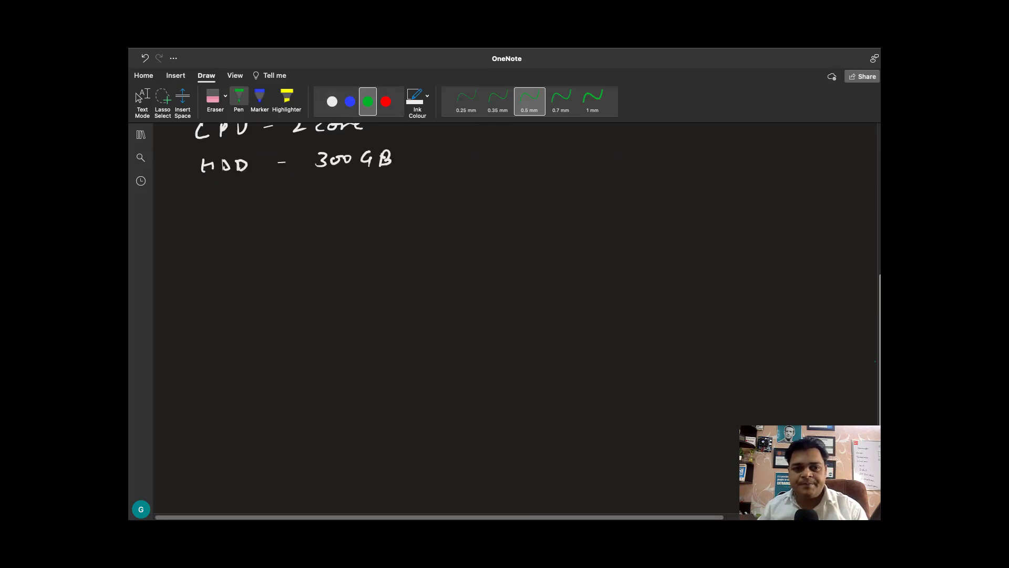
scroll(326, 244, "down", 3)
left_click(386, 101)
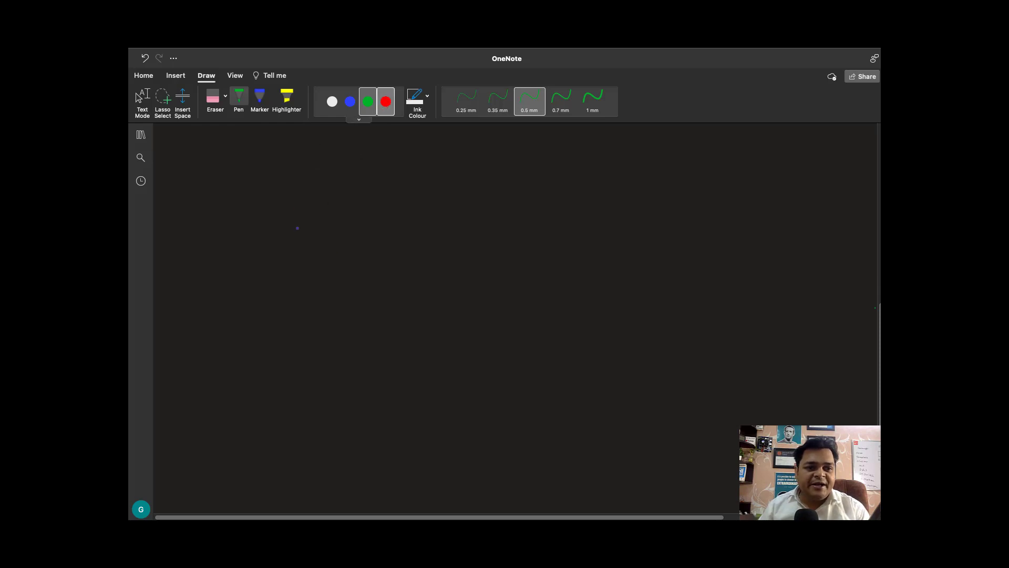
mouse_move(240, 209)
left_mouse_down()
mouse_move(242, 290)
mouse_move(287, 234)
mouse_move(274, 291)
mouse_move(241, 290)
mouse_move(239, 315)
mouse_move(378, 307)
left_mouse_up()
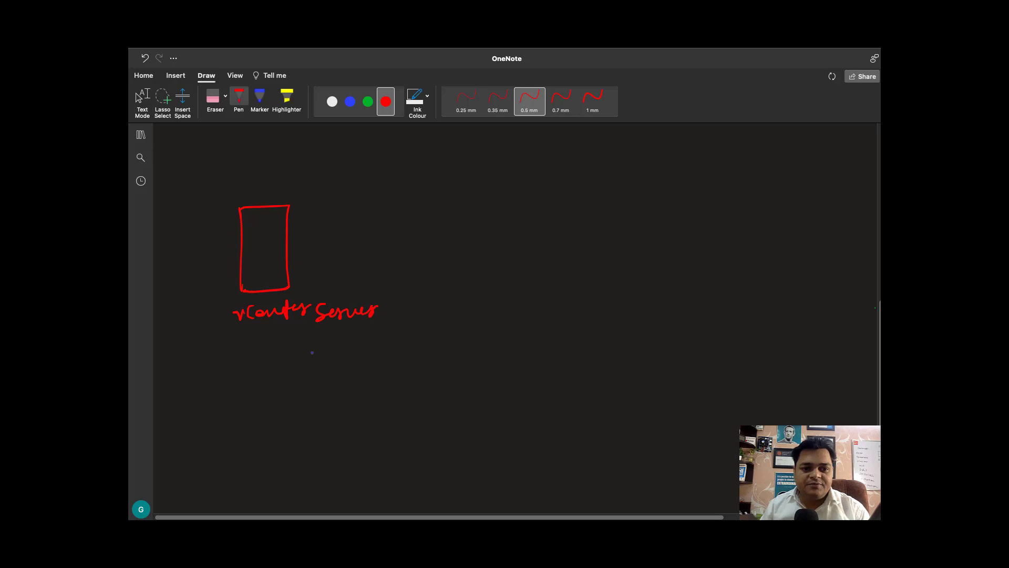
Handwrite the IP address 192.168.1.200 in red beneath the vCenter Server label.
left_click_drag(258, 335, 274, 337)
left_click_drag(276, 335, 283, 336)
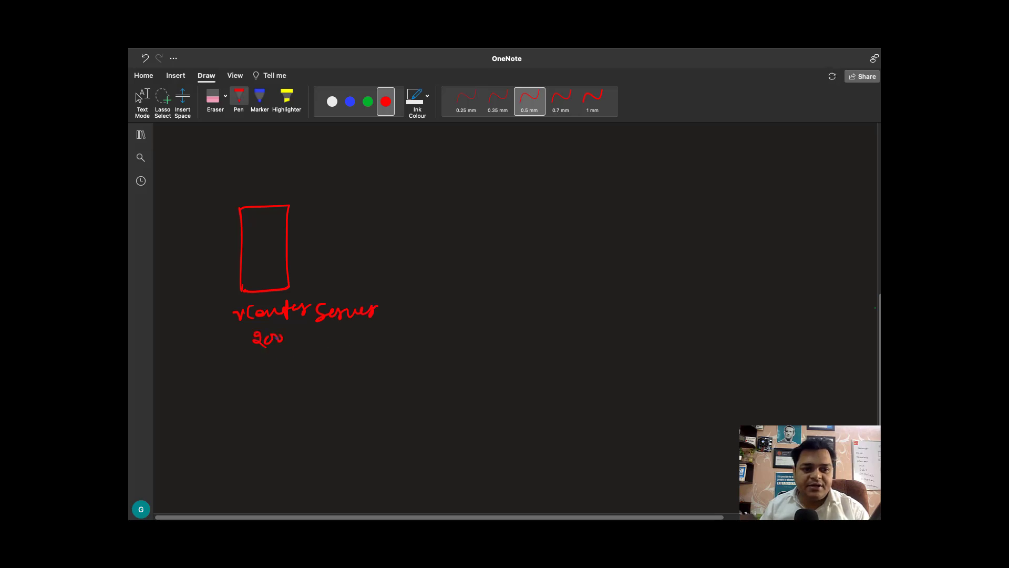
left_click_drag(174, 356, 171, 373)
mouse_move(181, 355)
left_mouse_down()
mouse_move(182, 368)
mouse_move(208, 360)
left_mouse_up()
left_click_drag(217, 348, 221, 356)
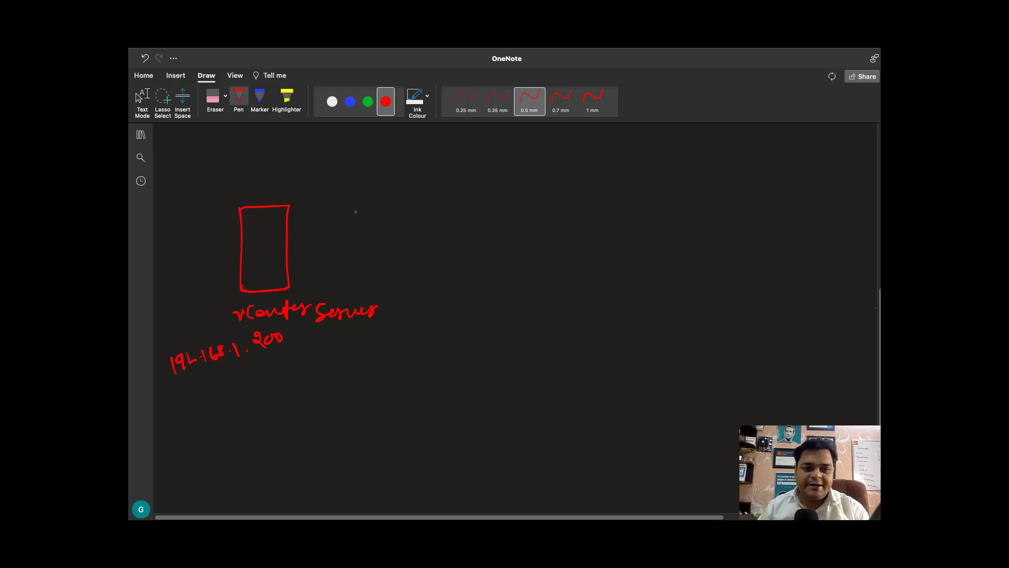
Draw two green arrows fanning out from the vCenter Server box, one rising and one falling to the right.
left_click(368, 101)
mouse_move(299, 232)
left_mouse_down()
mouse_move(520, 185)
mouse_move(516, 198)
left_mouse_up()
left_click_drag(375, 252, 526, 285)
mouse_move(512, 280)
left_mouse_down()
mouse_move(528, 289)
mouse_move(513, 301)
left_mouse_up()
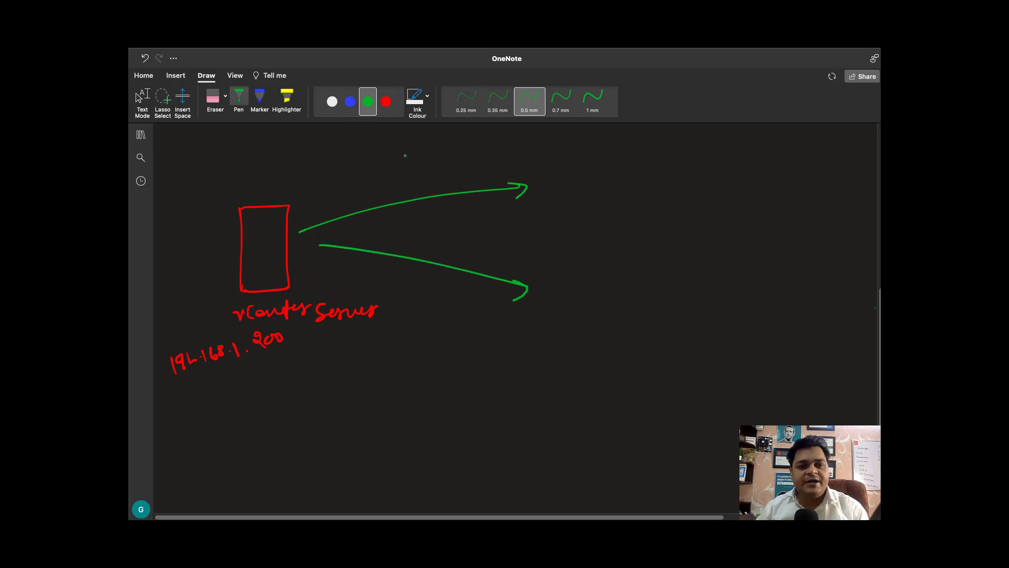
Draw a wide red rectangle at the end of the upper arrow and handwrite "mgmt portal" beside it in green.
left_click(385, 102)
mouse_move(564, 148)
left_mouse_down()
mouse_move(566, 161)
mouse_move(740, 210)
mouse_move(736, 143)
mouse_move(564, 142)
mouse_move(568, 154)
left_mouse_up()
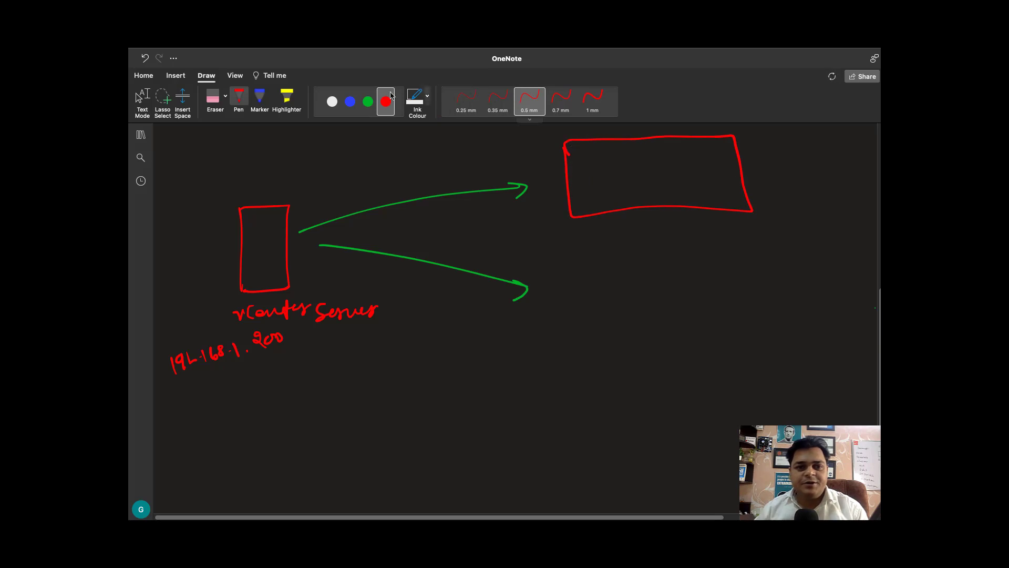
left_click(368, 101)
left_click_drag(757, 172, 865, 176)
left_click_drag(865, 176, 872, 174)
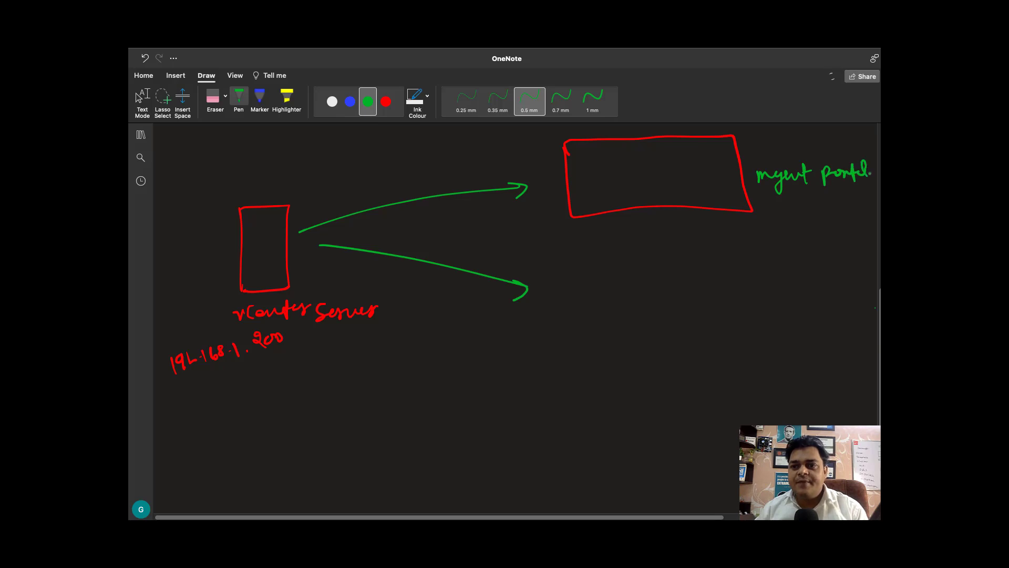
Draw a wide white rectangle at the end of the lower arrow and handwrite "Inventory" beneath it in blue.
left_click(332, 101)
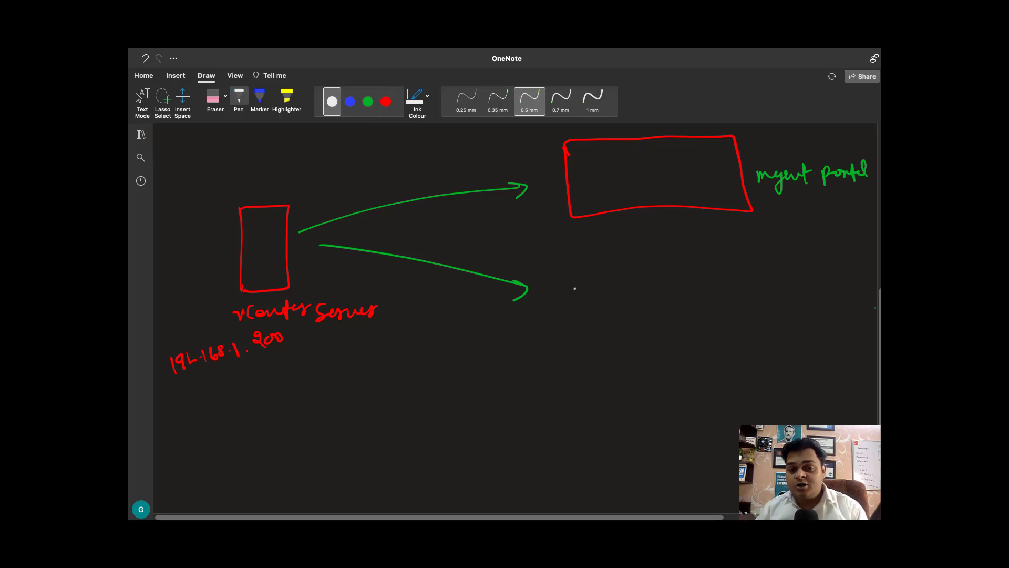
mouse_move(575, 266)
left_mouse_down()
mouse_move(582, 349)
mouse_move(785, 281)
mouse_move(686, 359)
mouse_move(578, 351)
left_mouse_up()
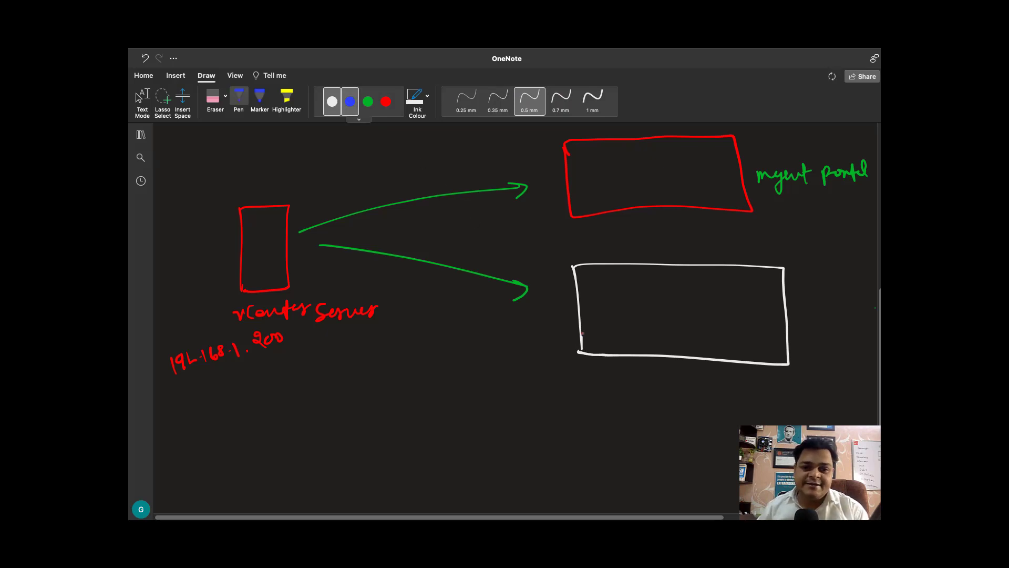
left_click(350, 102)
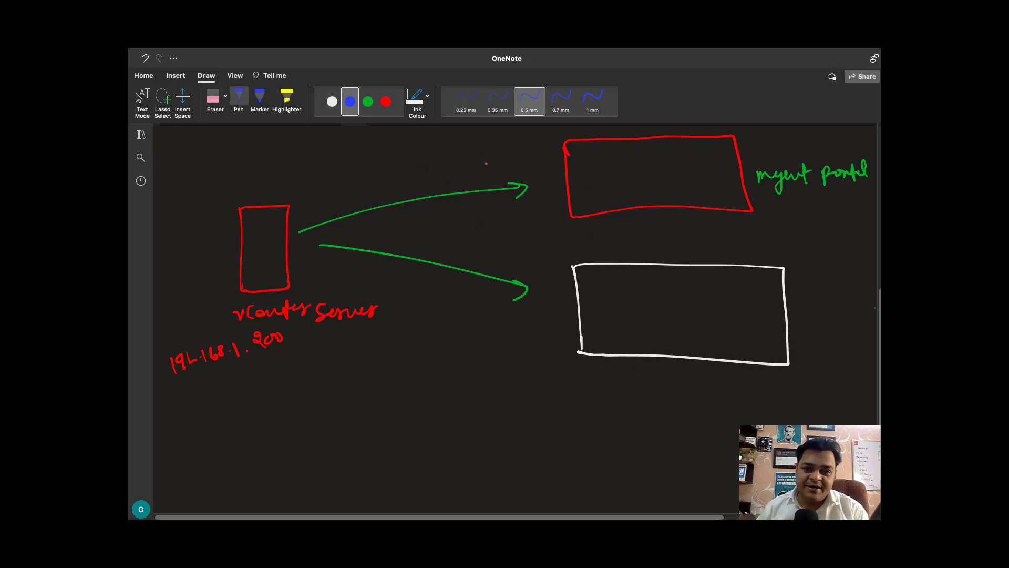
mouse_move(653, 379)
left_mouse_down()
mouse_move(672, 395)
mouse_move(732, 384)
mouse_move(732, 405)
left_mouse_up()
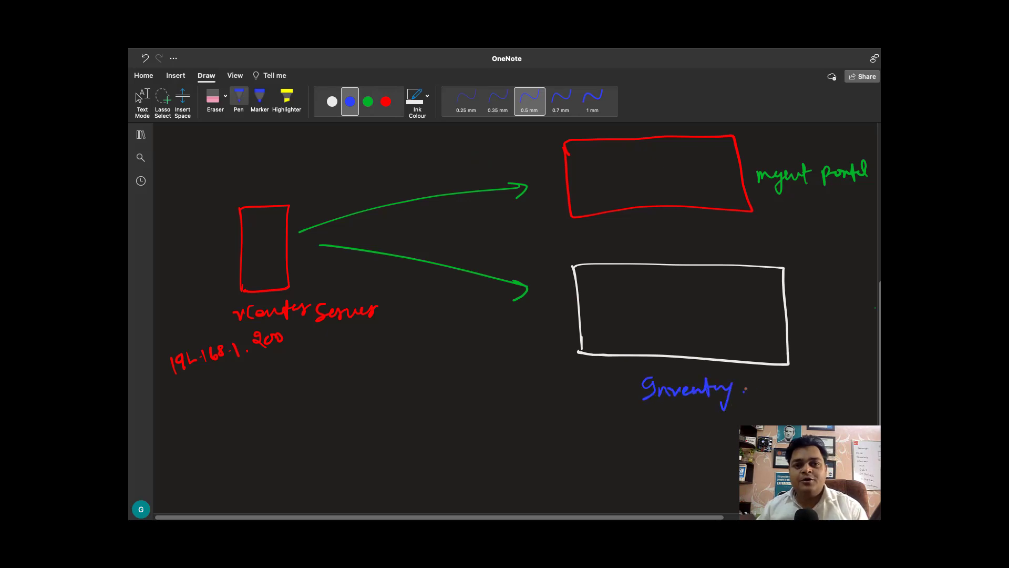
Mark the vCenter Server box with a red dot and underline the mgmt portal and Inventory labels in red.
left_click(368, 101)
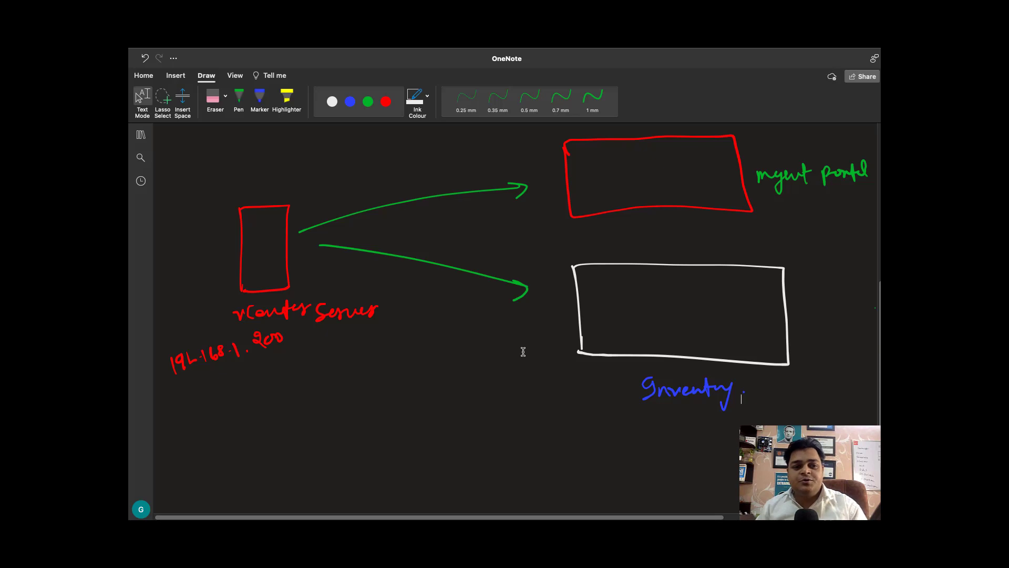
left_click(386, 102)
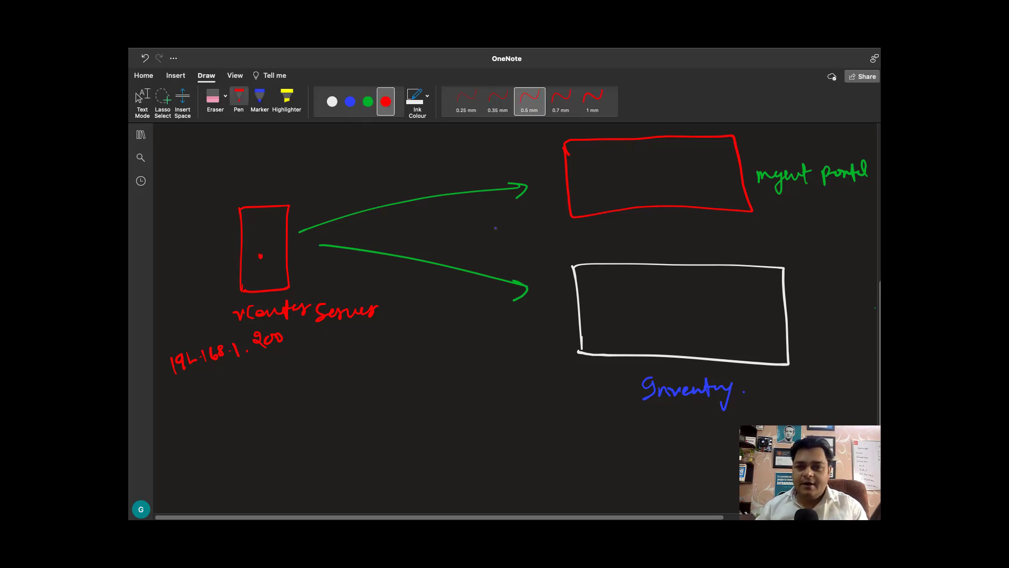
left_click_drag(800, 196, 826, 190)
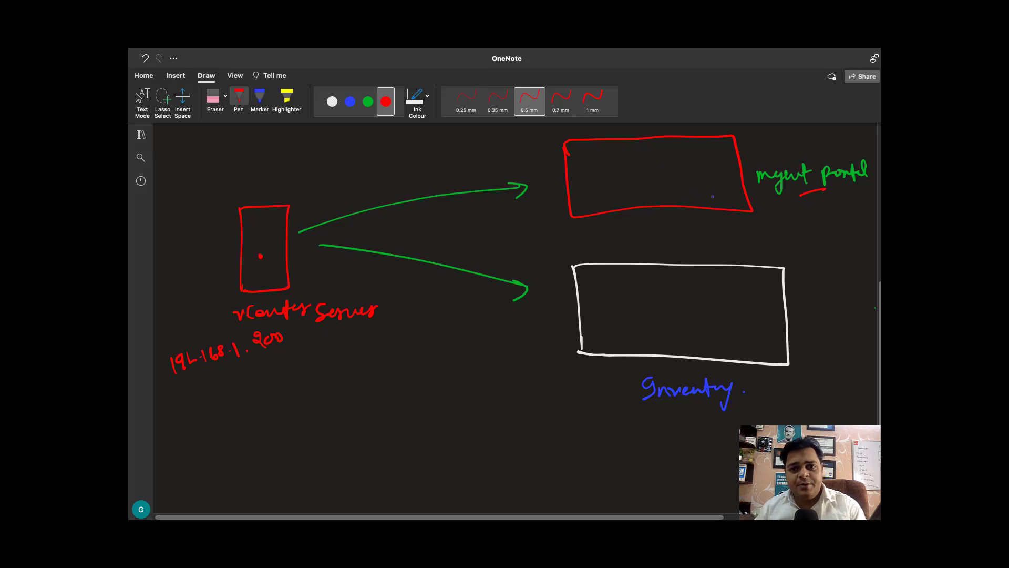
left_click_drag(671, 415, 715, 408)
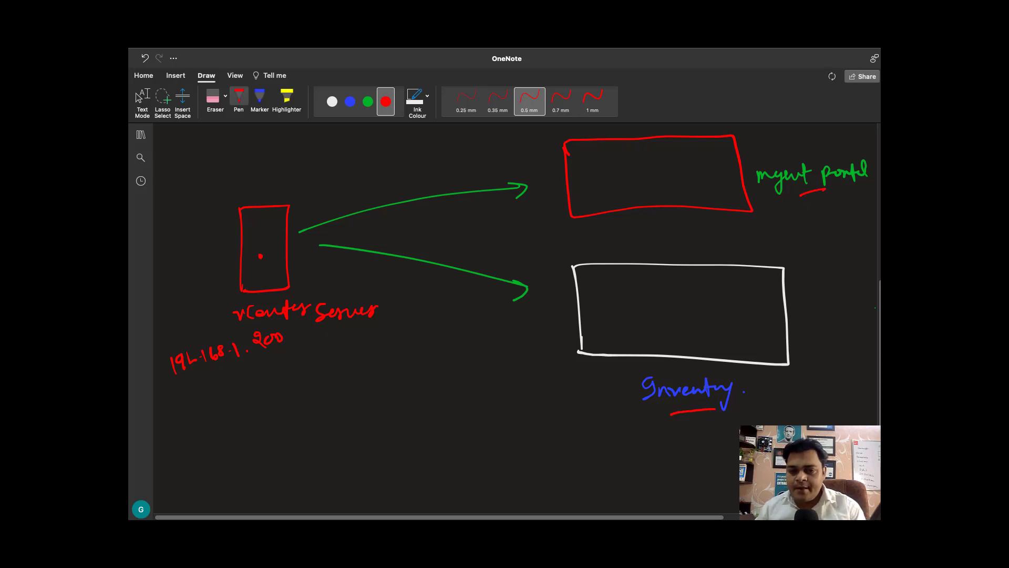
key("Escape")
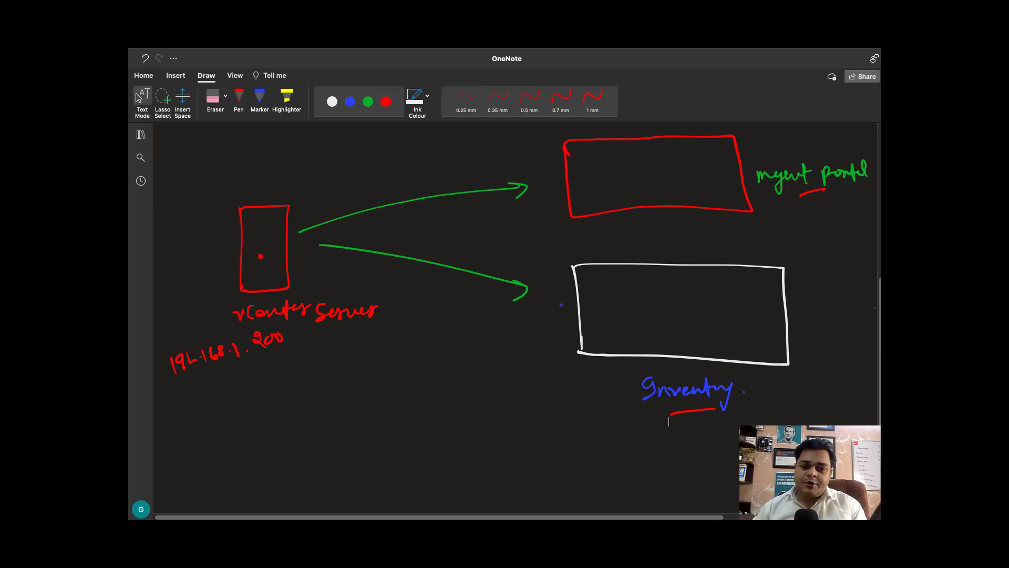
Switch to Chrome on the Windows desktop, add a blank browser tab, and refresh the host page in the ESXi Host Client.
key("ctrl+Right")
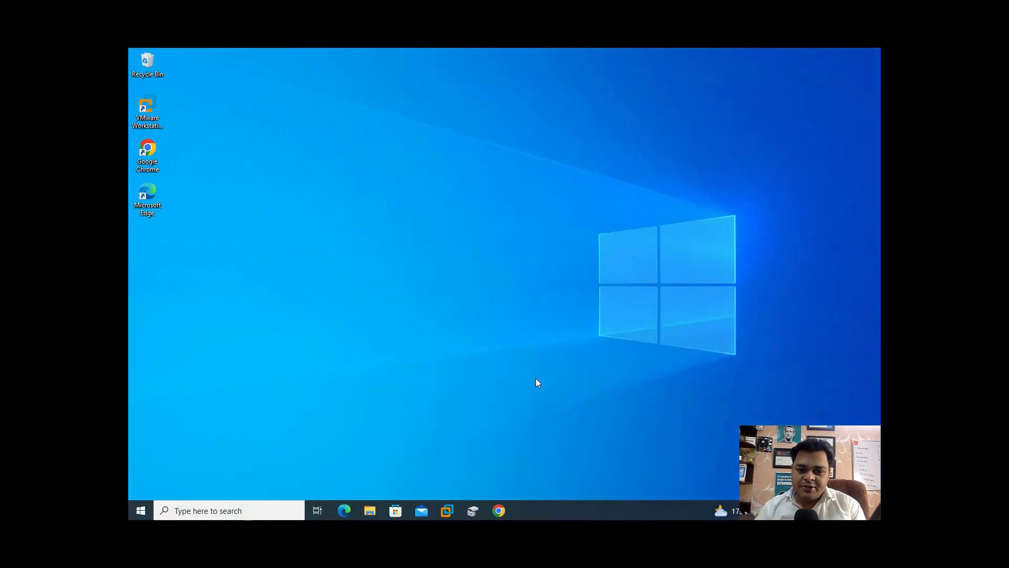
left_click(499, 510)
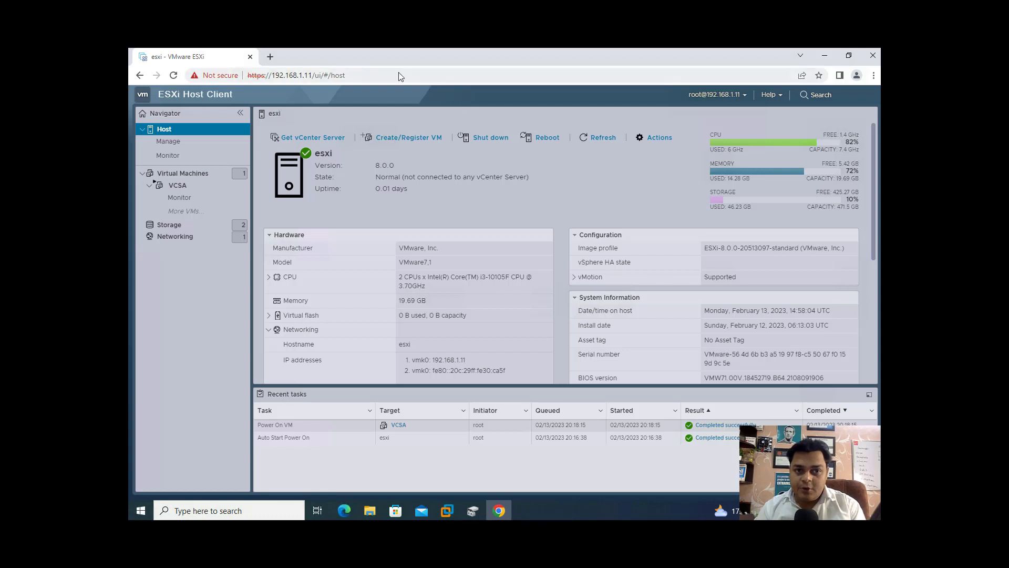
left_click(270, 57)
left_click(198, 56)
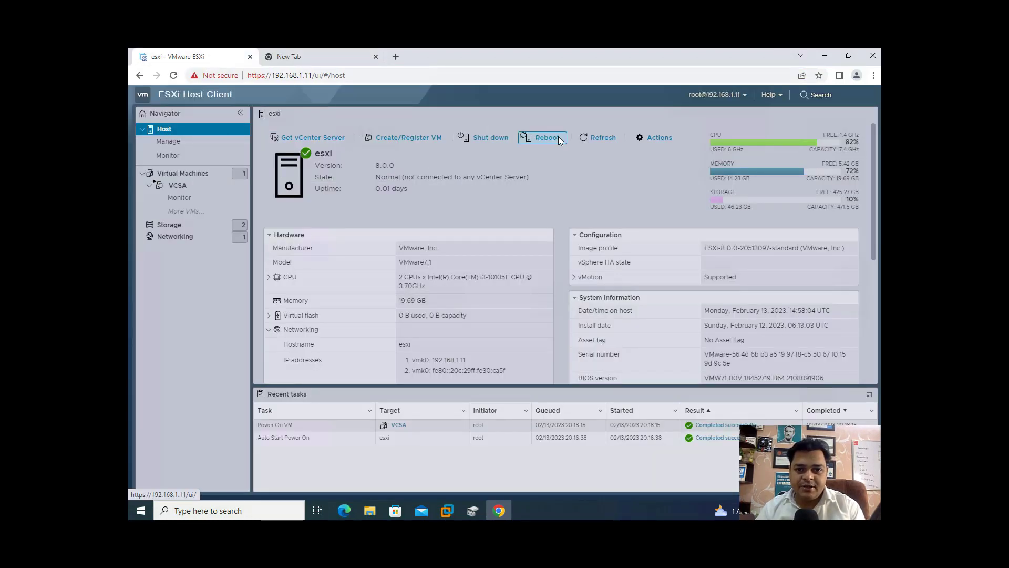
left_click(605, 138)
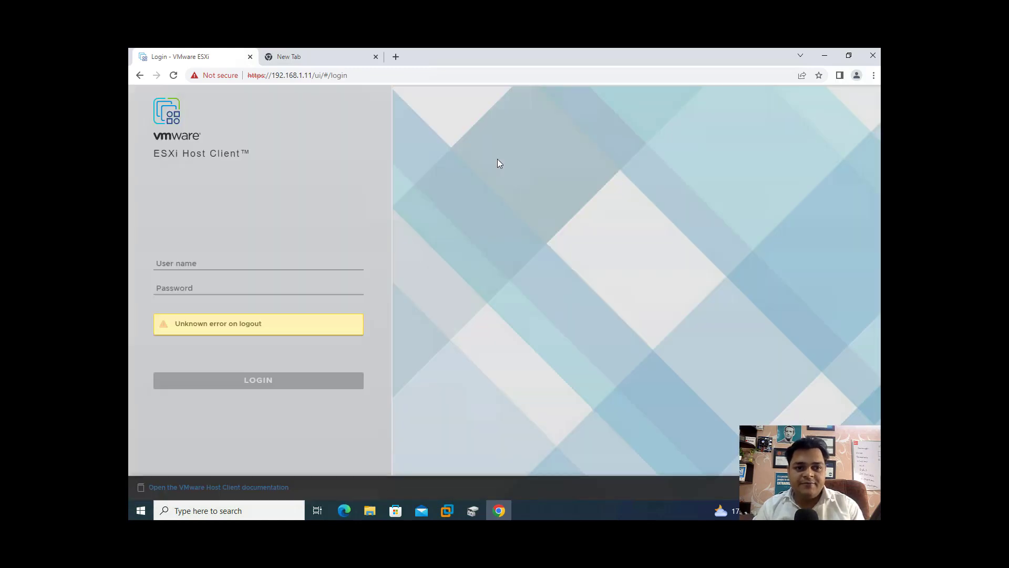
Try to log in to the ESXi Host Client as root with the account password.
left_click(236, 262)
type("root")
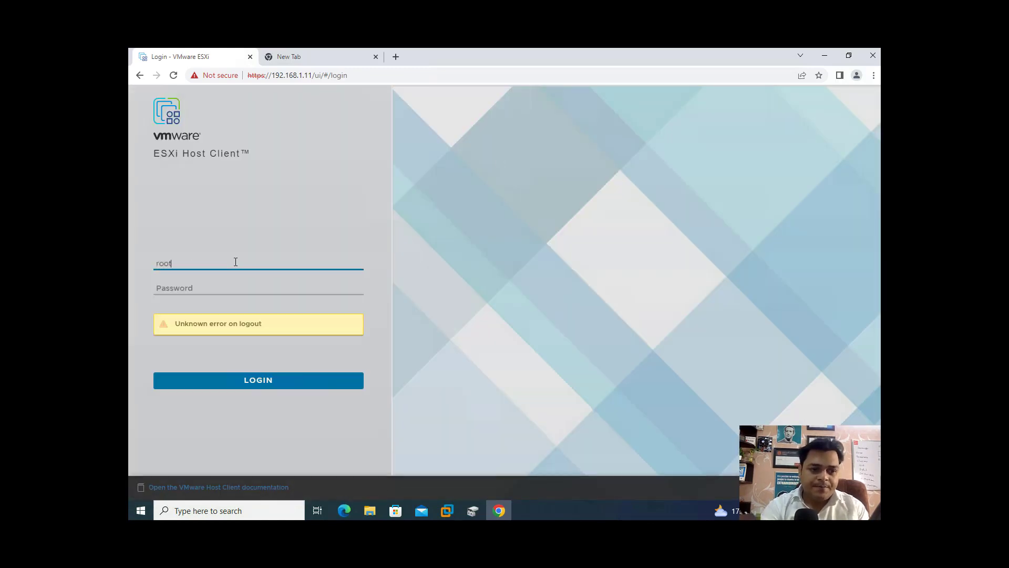
key("Tab")
type("•")
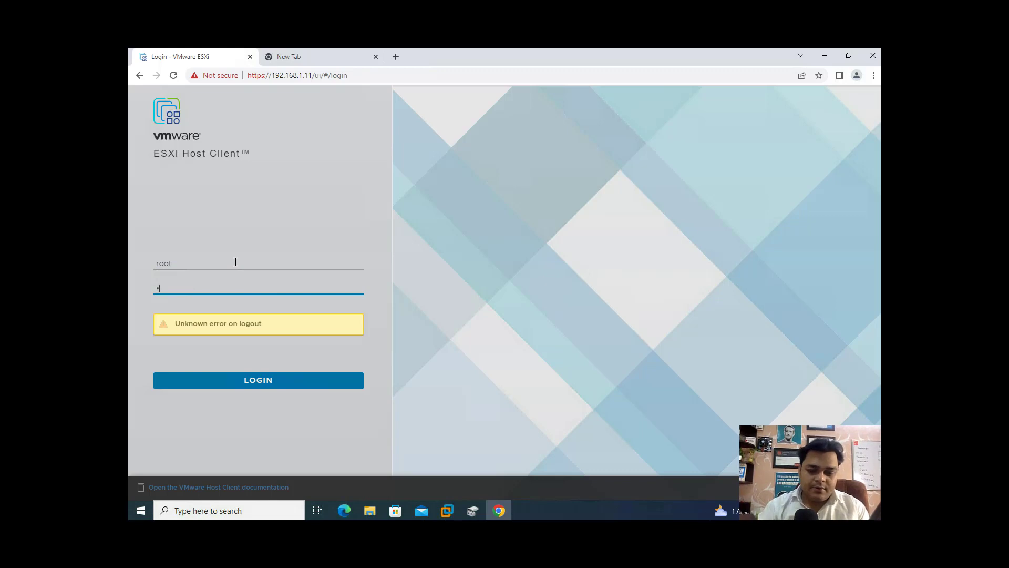
type("••••••••")
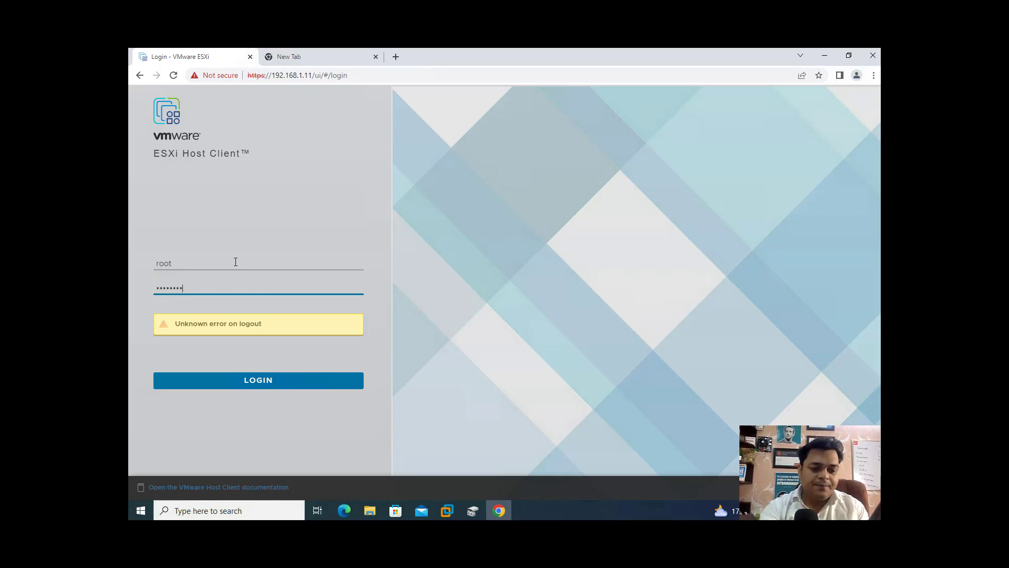
key("Return")
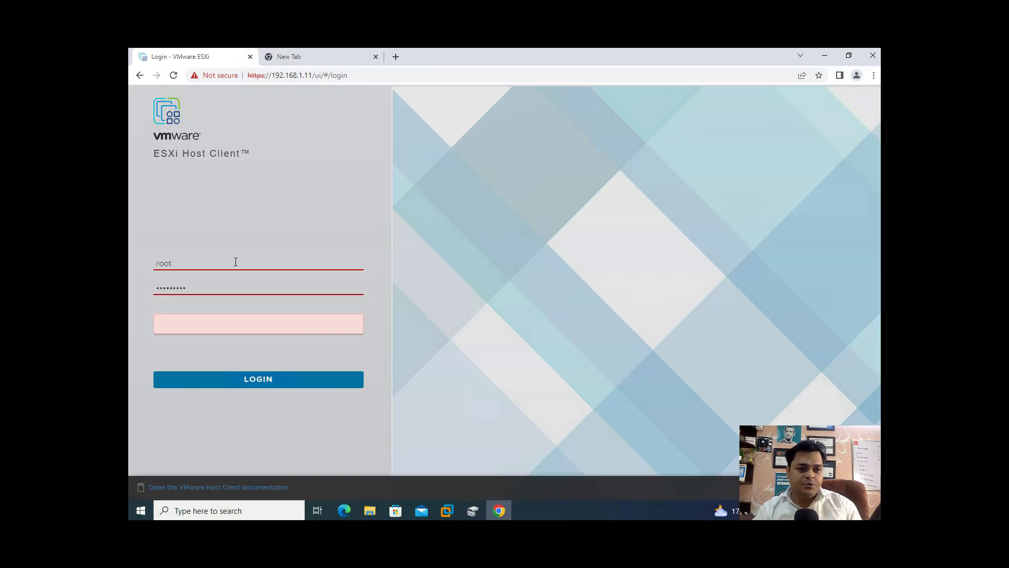
left_click(245, 381)
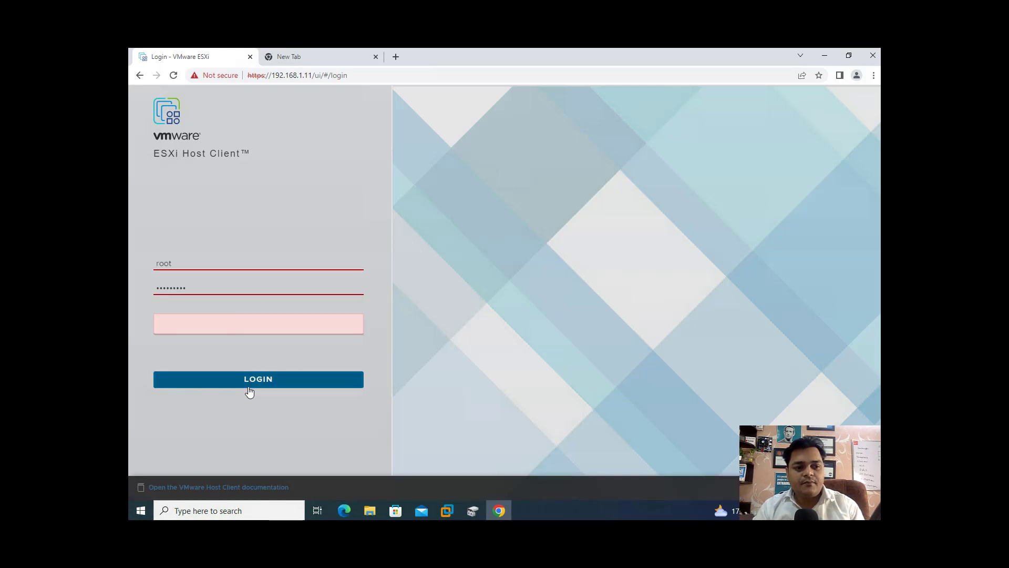
left_click(248, 382)
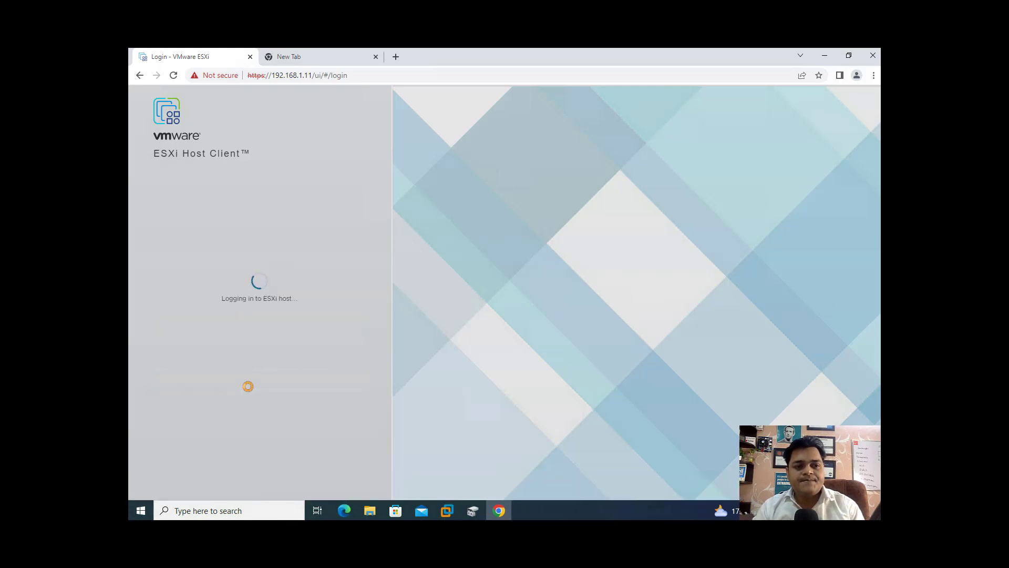
Replace the entered ESXi account password and submit the login again.
left_click_drag(200, 293, 128, 277)
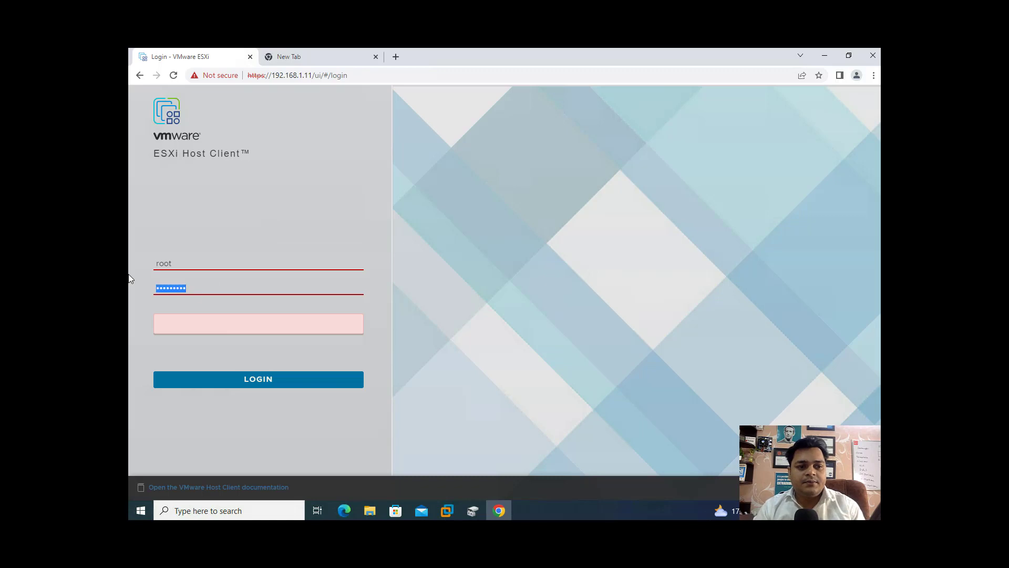
type("V")
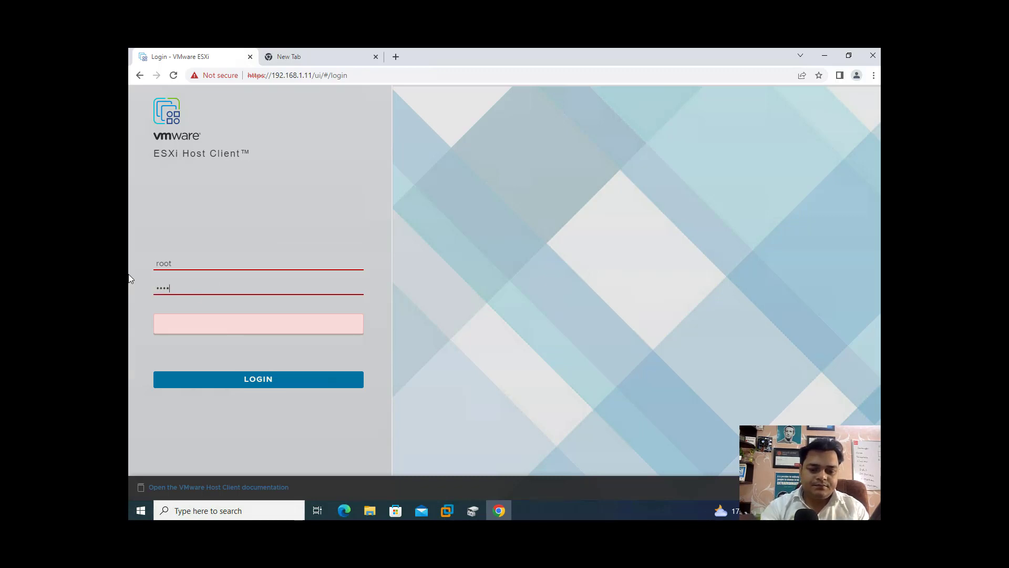
type("••••••••")
key("Return")
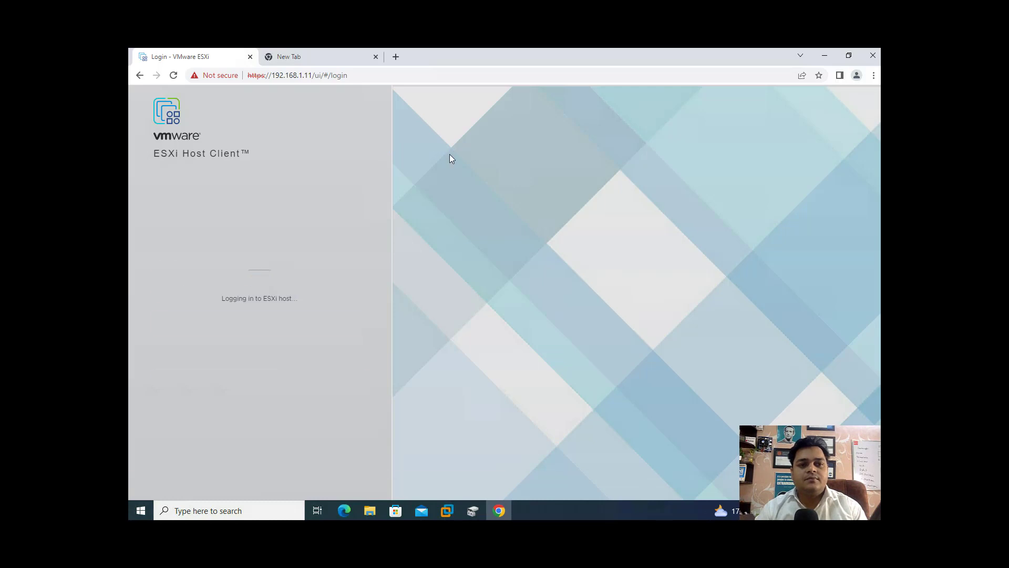
Load the vCenter Server address 192.168.1.200 in the blank browser tab.
left_click(322, 58)
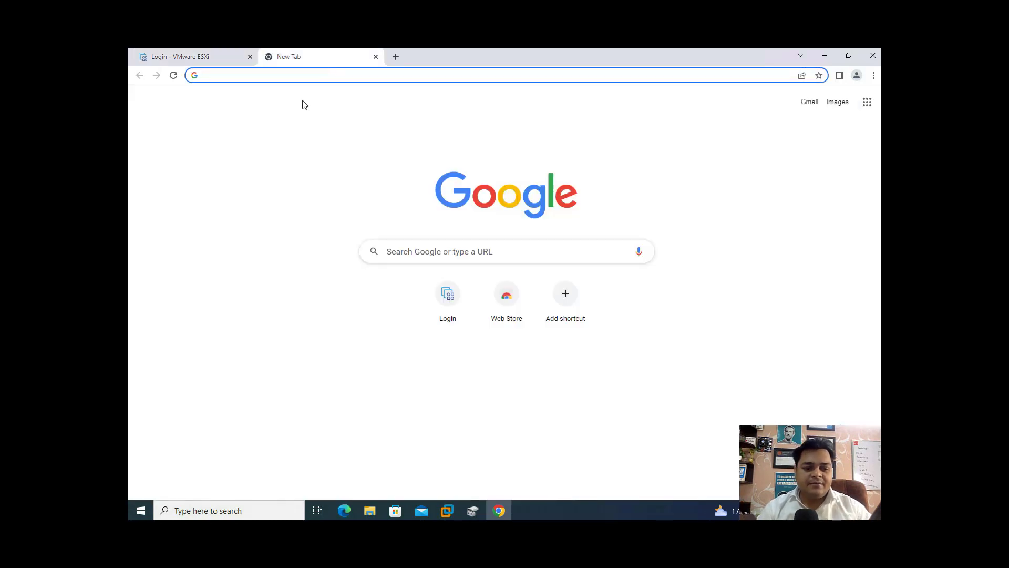
type("192.168")
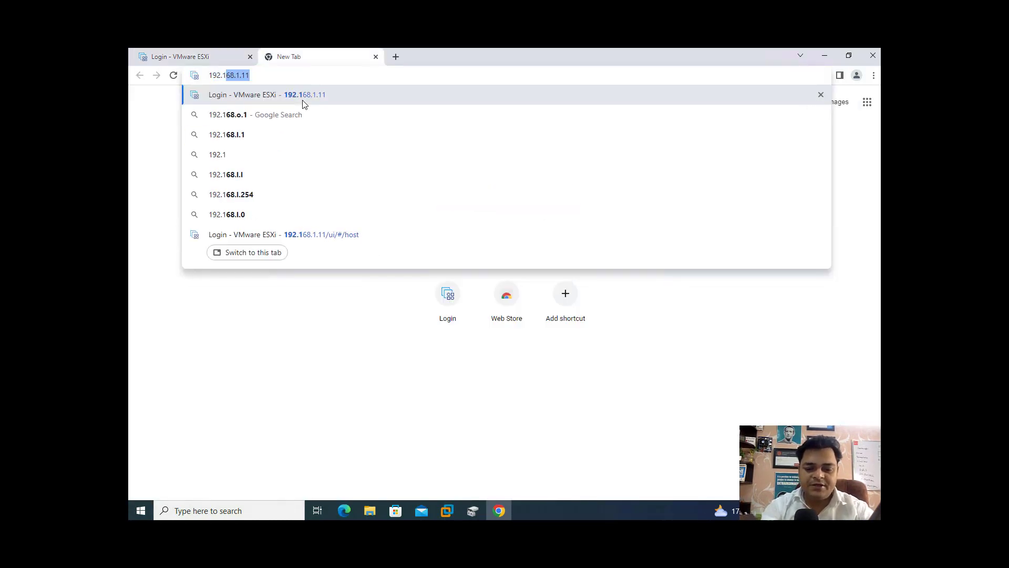
type(".1.")
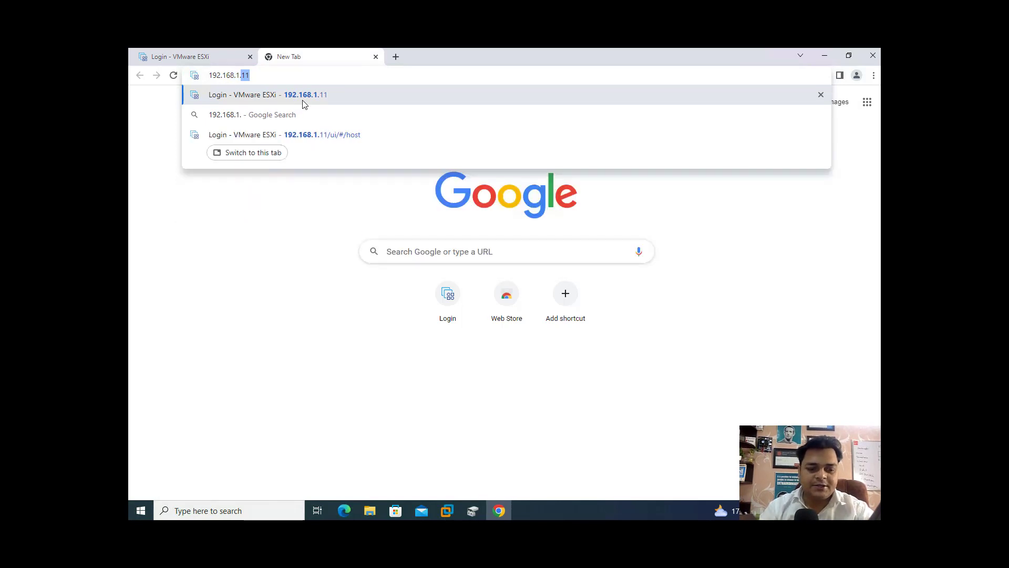
type("200")
key("Return")
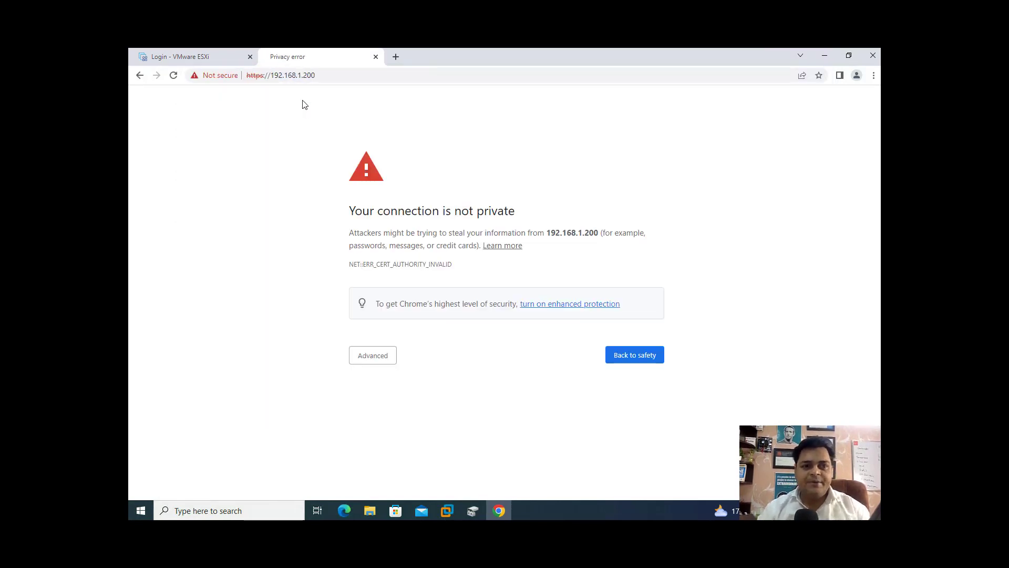
Proceed past the certificate warning for 192.168.1.200 and launch the vSphere Client.
left_click(378, 357)
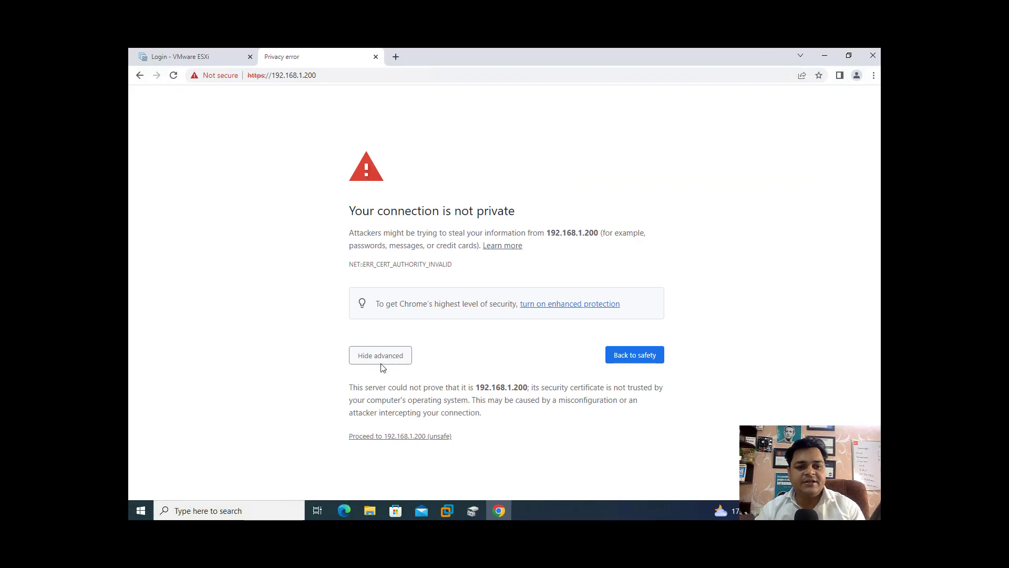
left_click(403, 436)
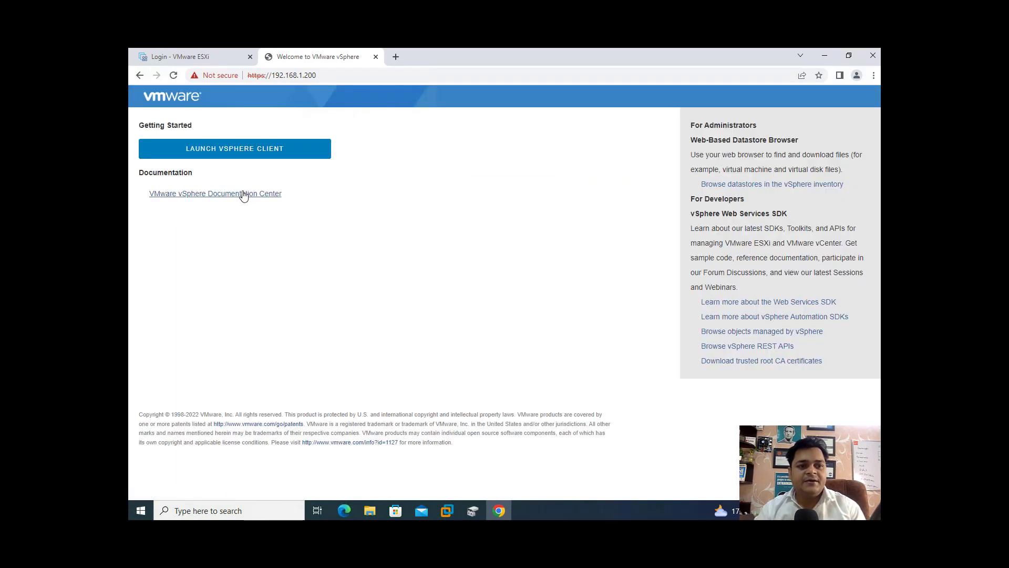
left_click(269, 150)
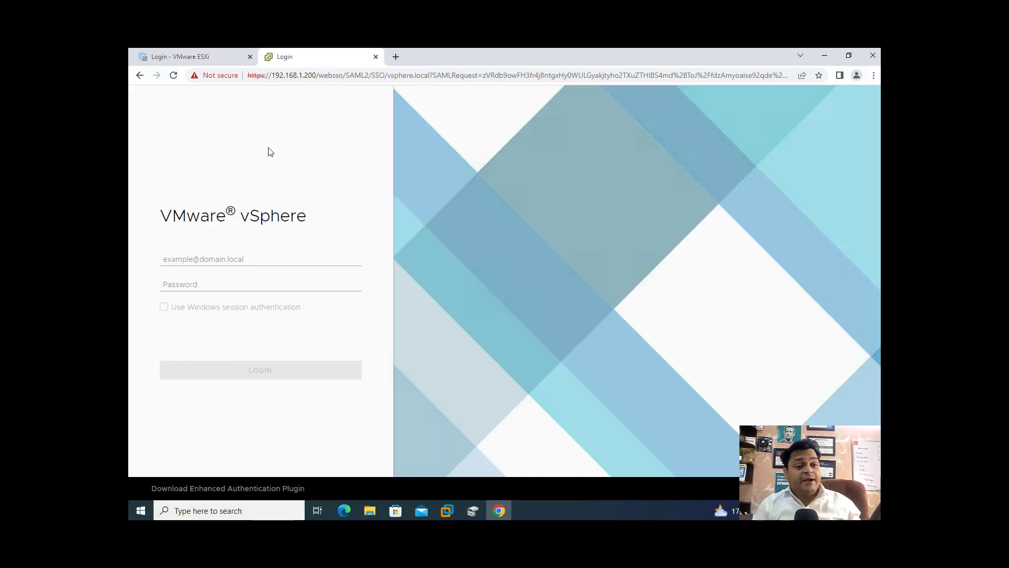
Log in to the vSphere Client with the vsphere.local domain's administrator user name and the account password.
left_click(195, 259)
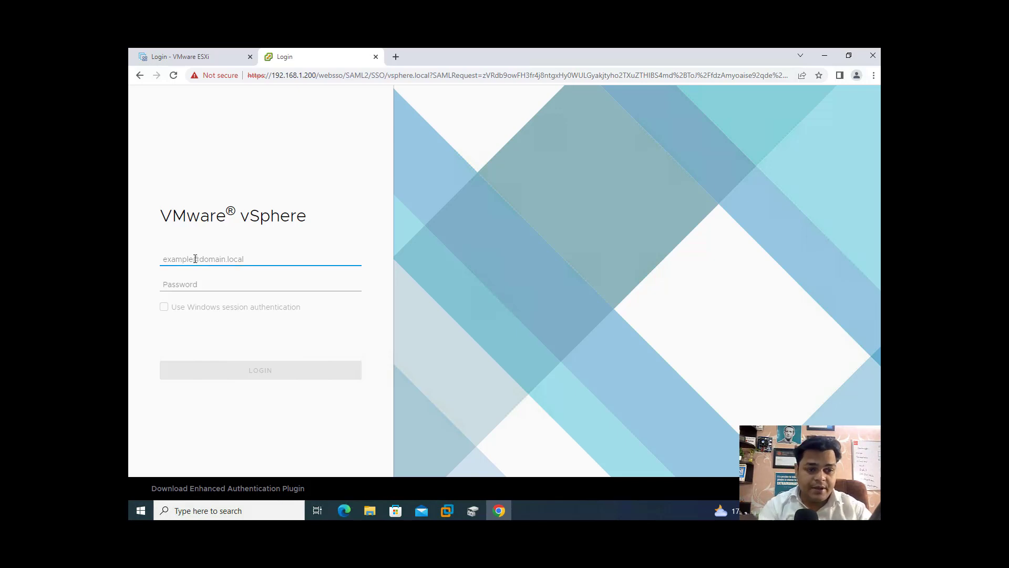
type("Administr")
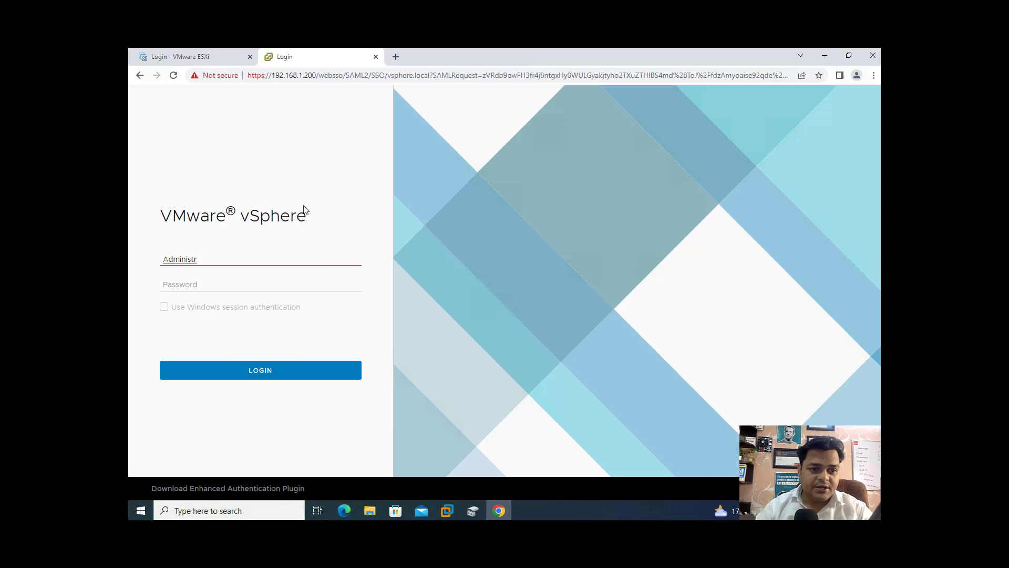
type("a")
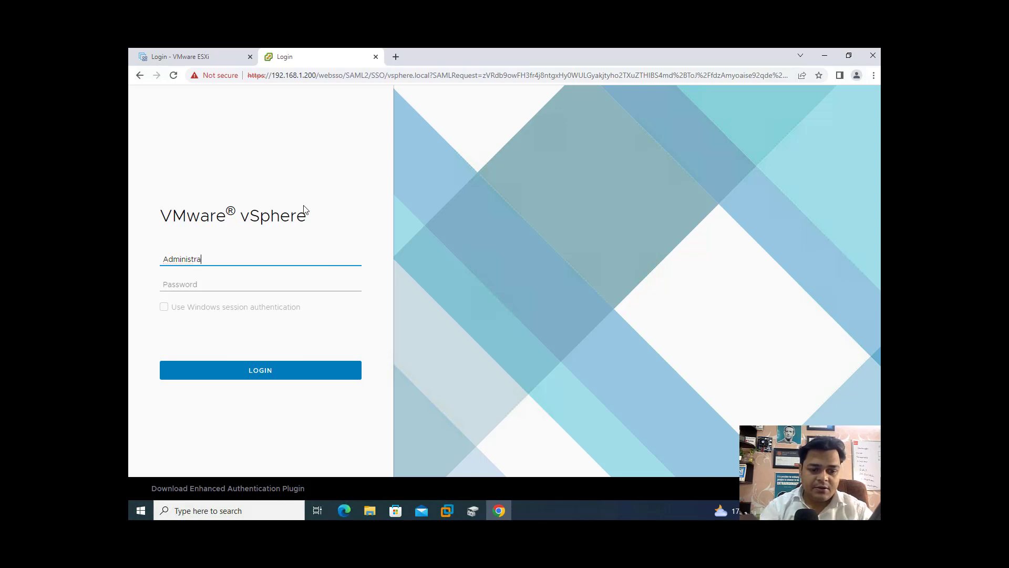
type("tor@vsphere")
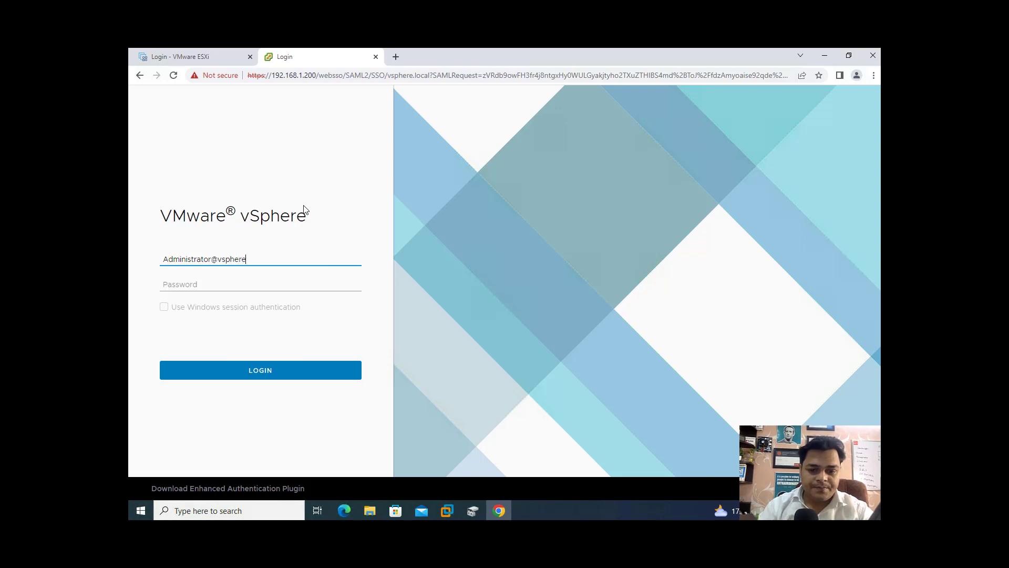
type(".local")
key("Tab")
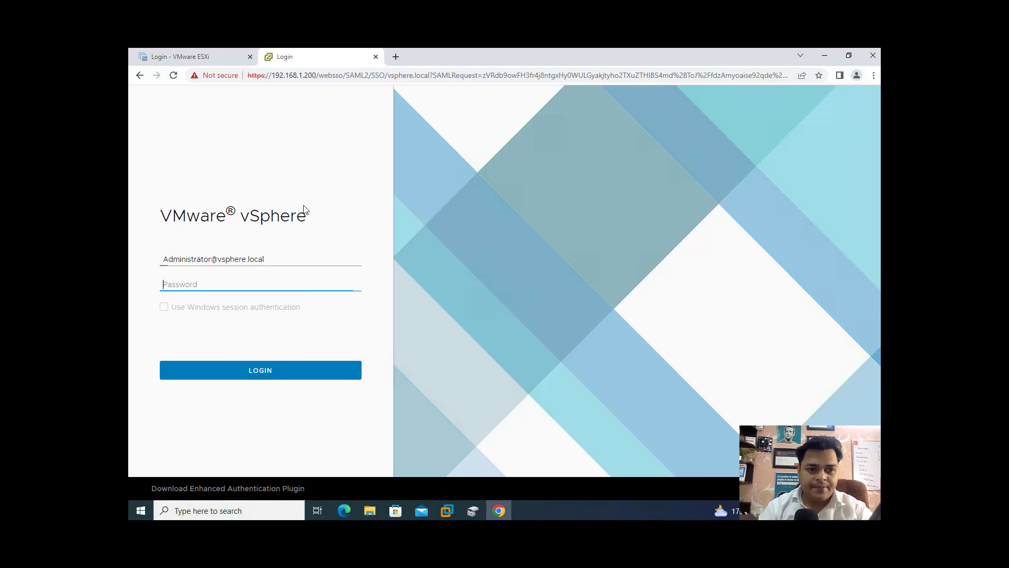
type("*")
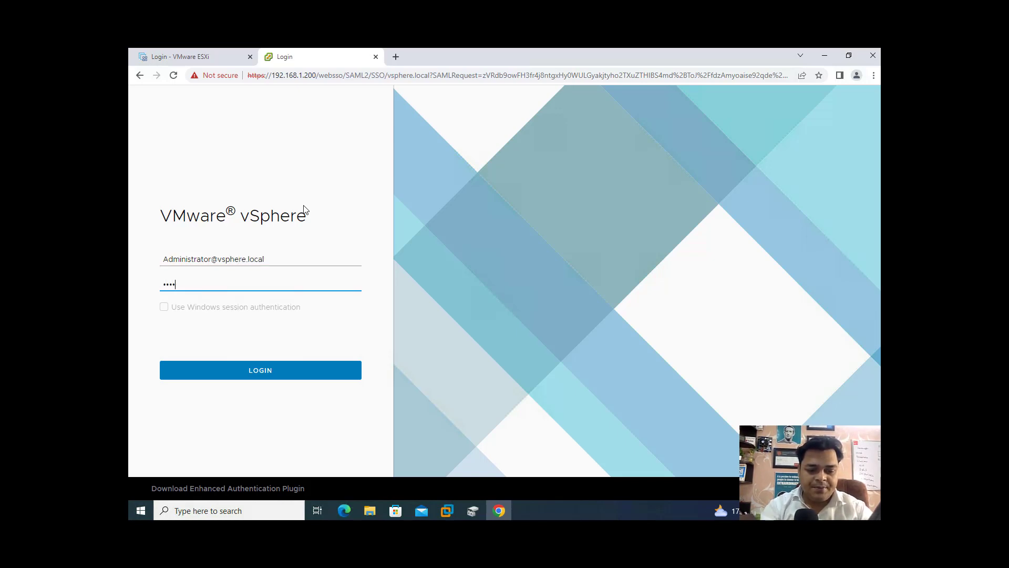
type("********")
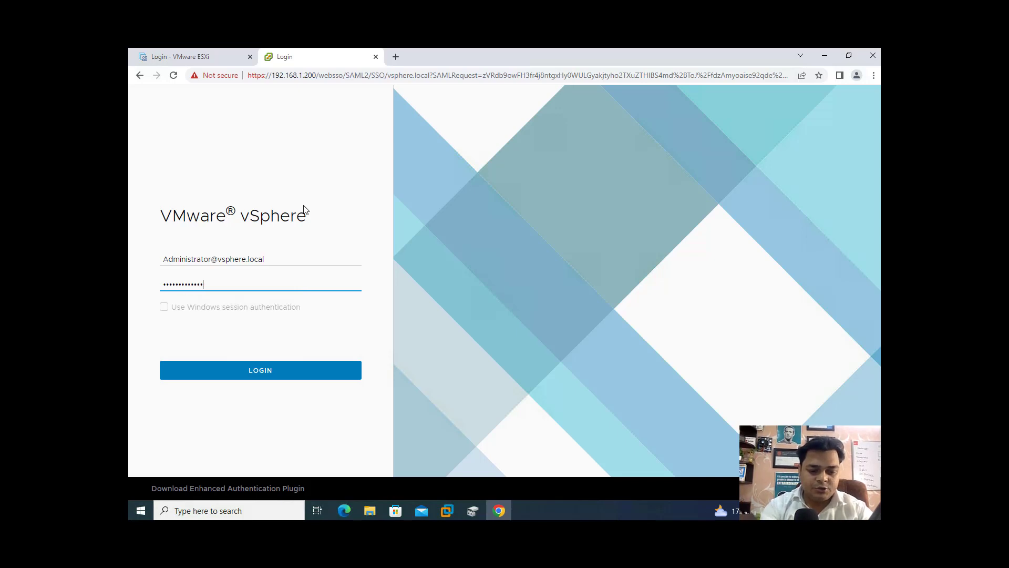
key("Return")
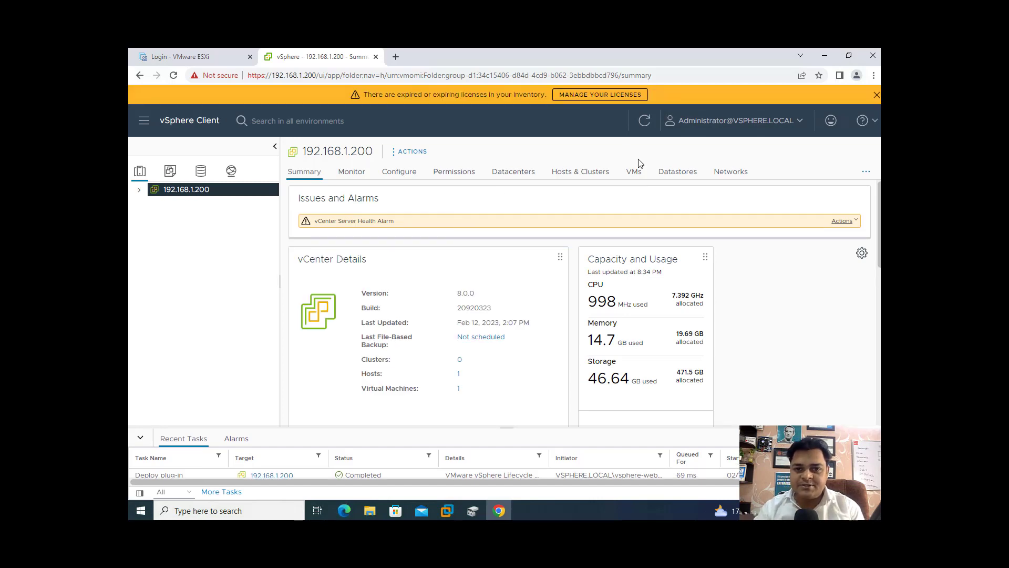
Dismiss the license notice and expand the 192.168.1.200 vCenter node in the inventory tree.
left_click(876, 96)
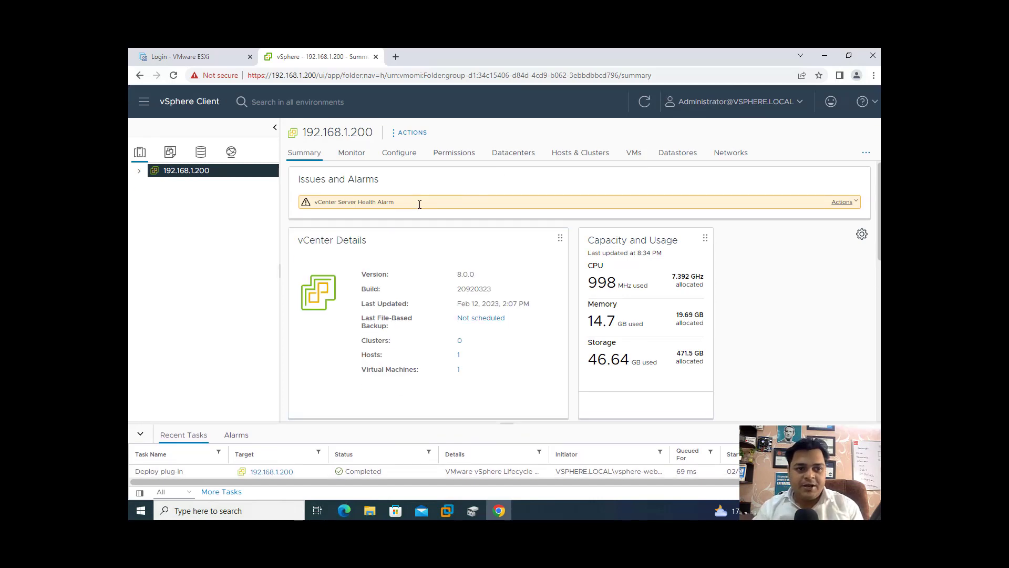
left_click(140, 171)
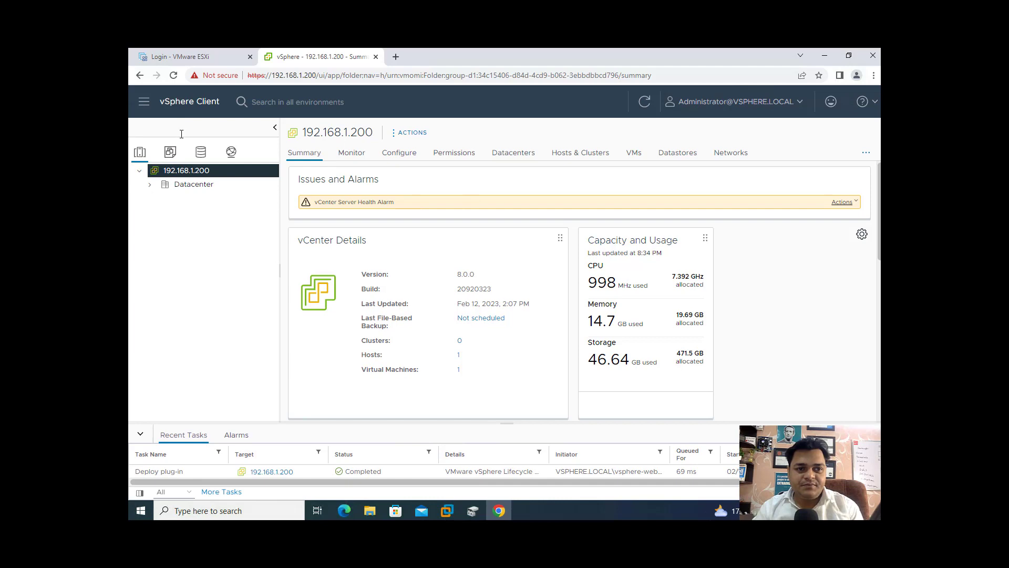
left_click(274, 127)
left_click(135, 128)
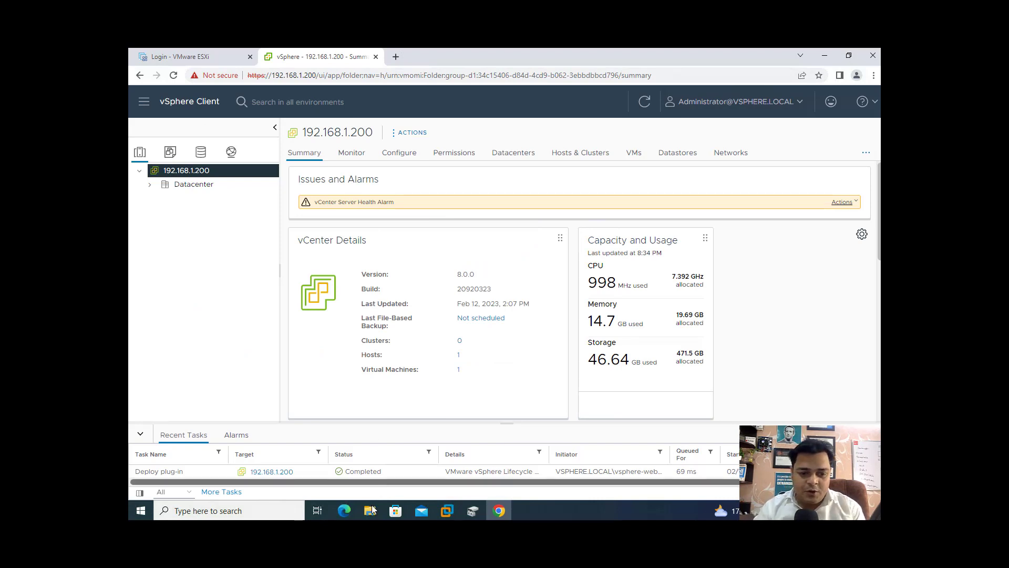
Switch to Microsoft Edge and enter the vCenter address 192.168.1.200 followed by a colon for the port number.
left_click(345, 510)
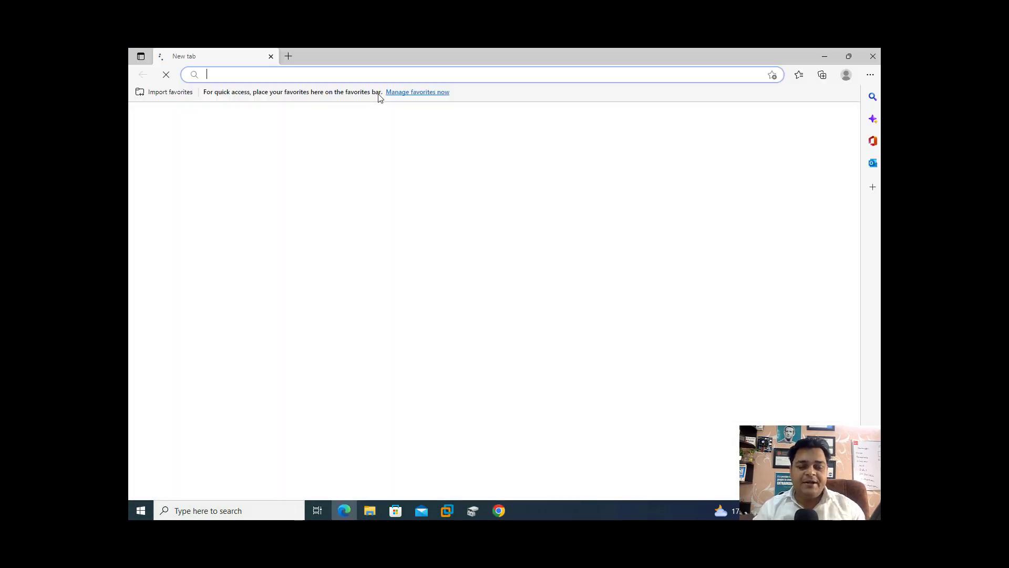
type("192.16")
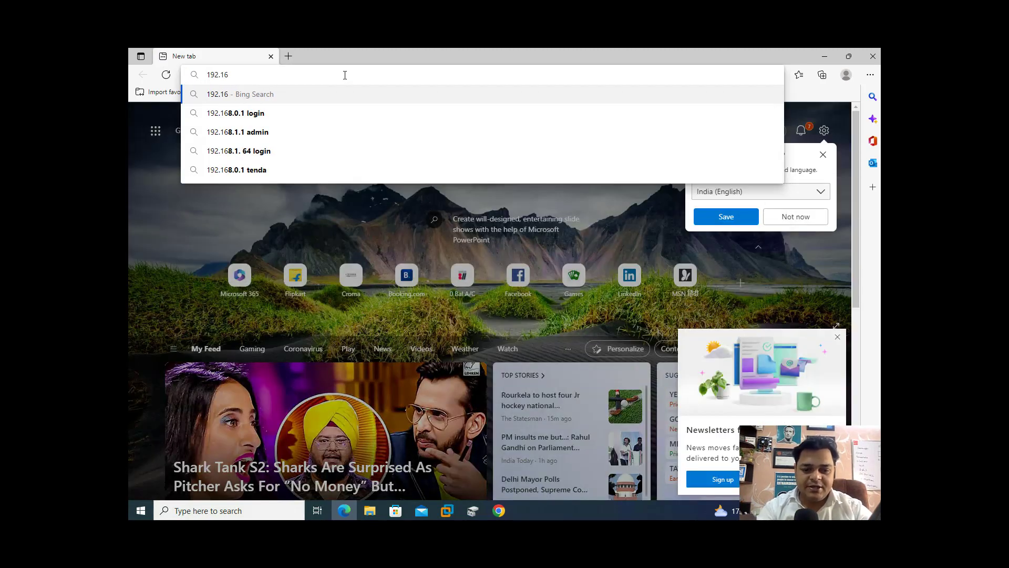
type("8.1.")
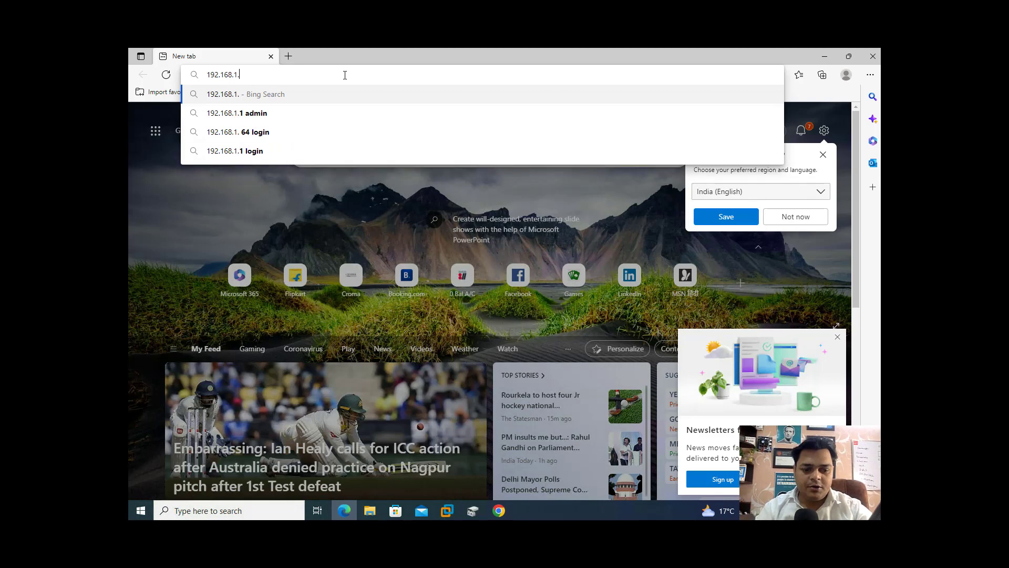
type("200")
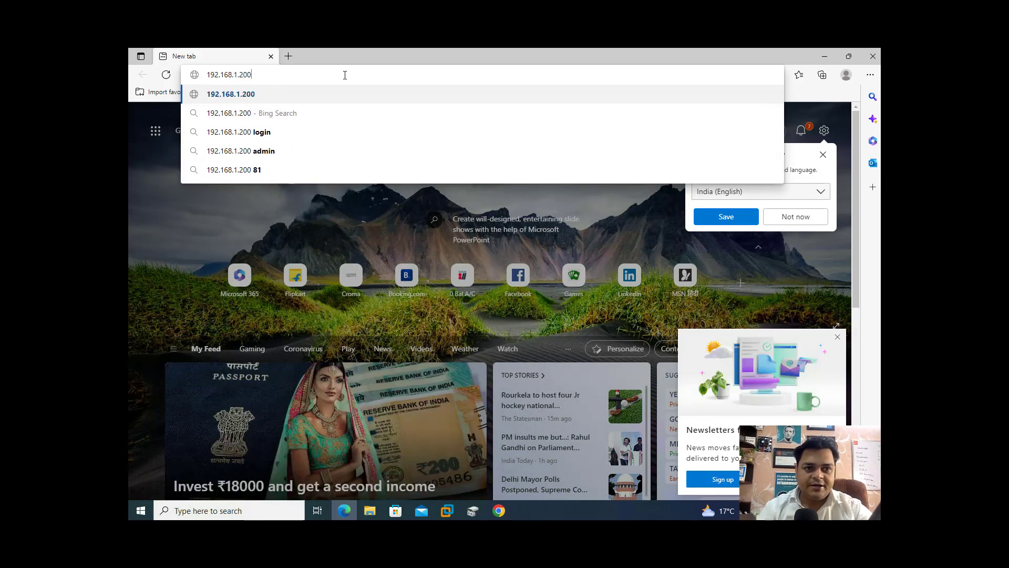
type(":")
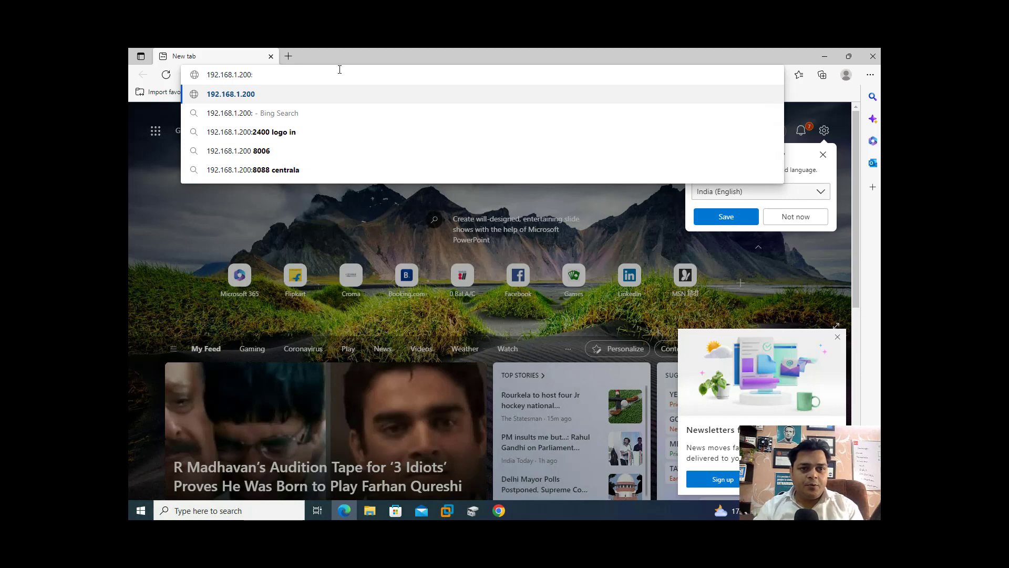
Search the web for google in a new browser tab and skim through the results page.
left_click(288, 57)
type("google")
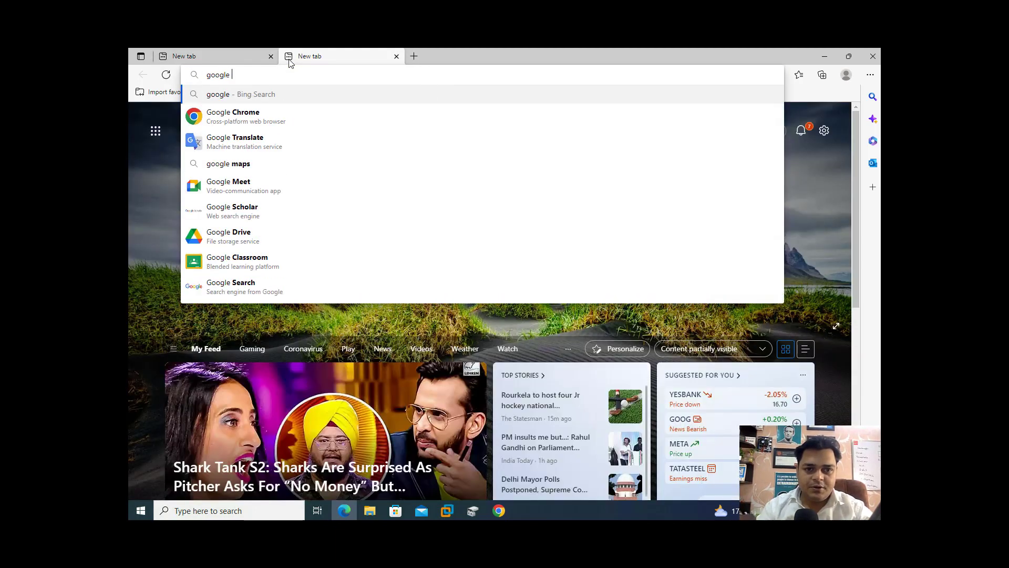
key("Return")
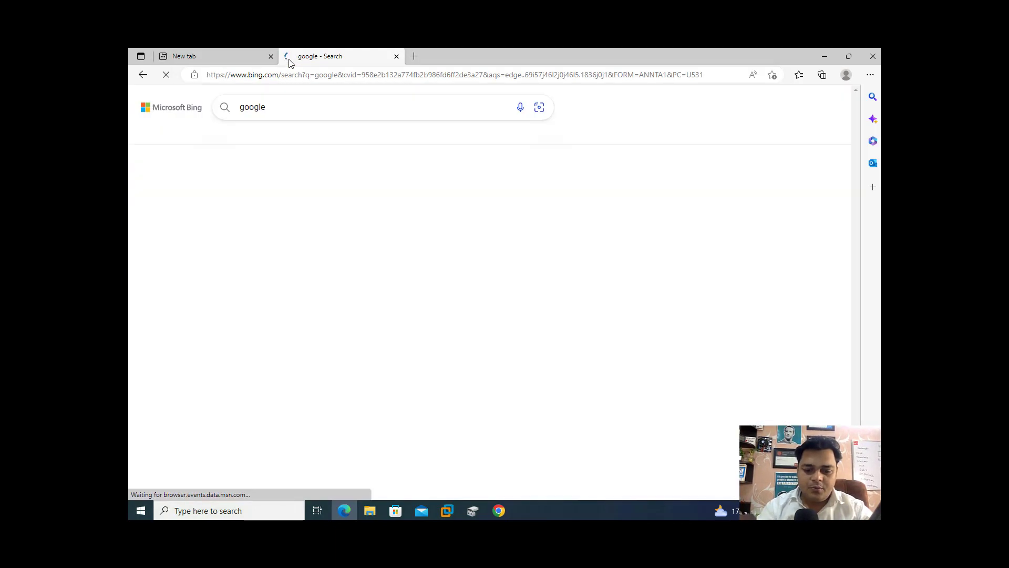
key("Page_Down")
key("Page_Down")
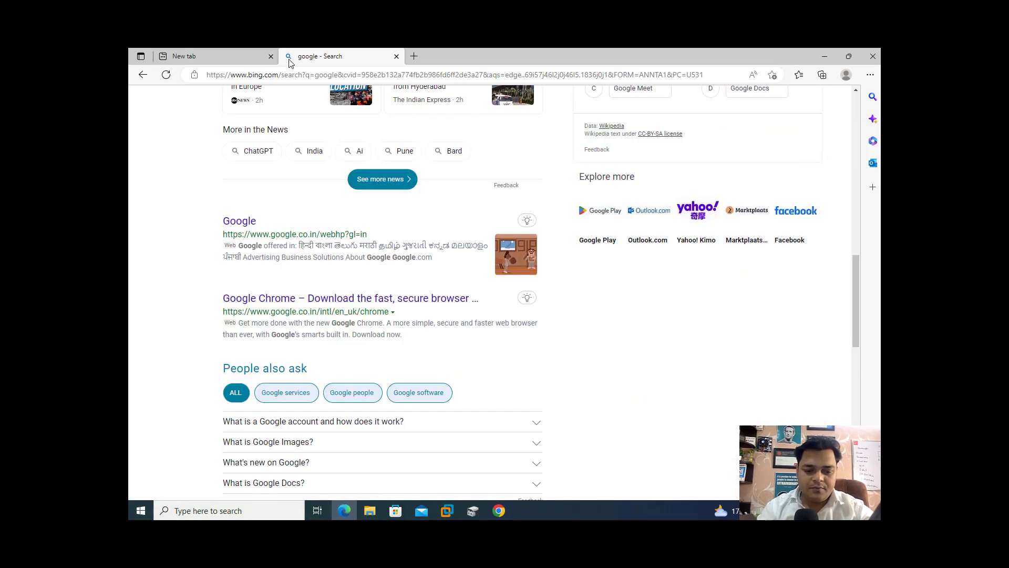
key("Page_Down")
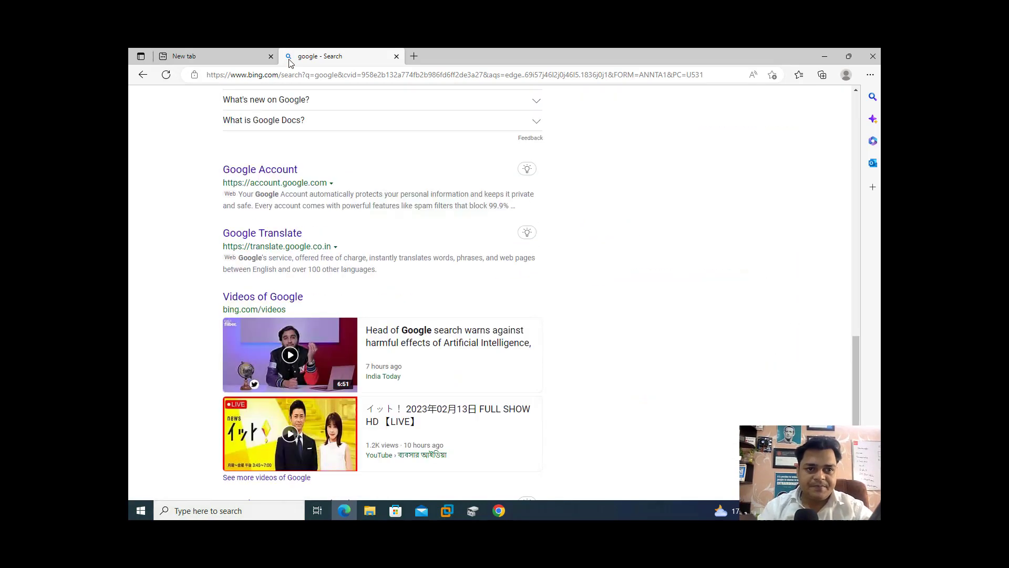
key("Home")
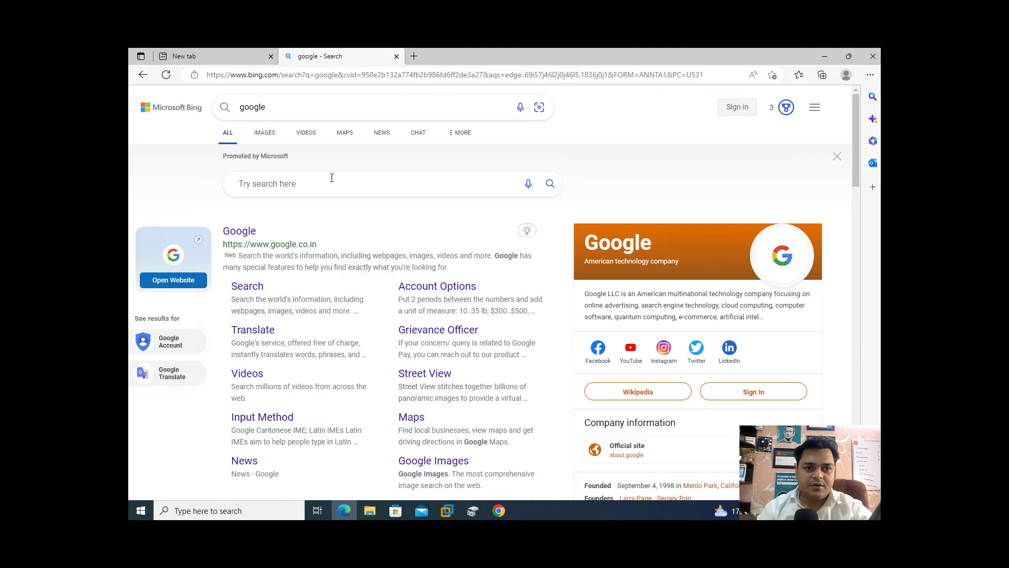
Search Bing for "port no for vcenter server management" to look up the management portal's port.
left_click(307, 107)
type("p")
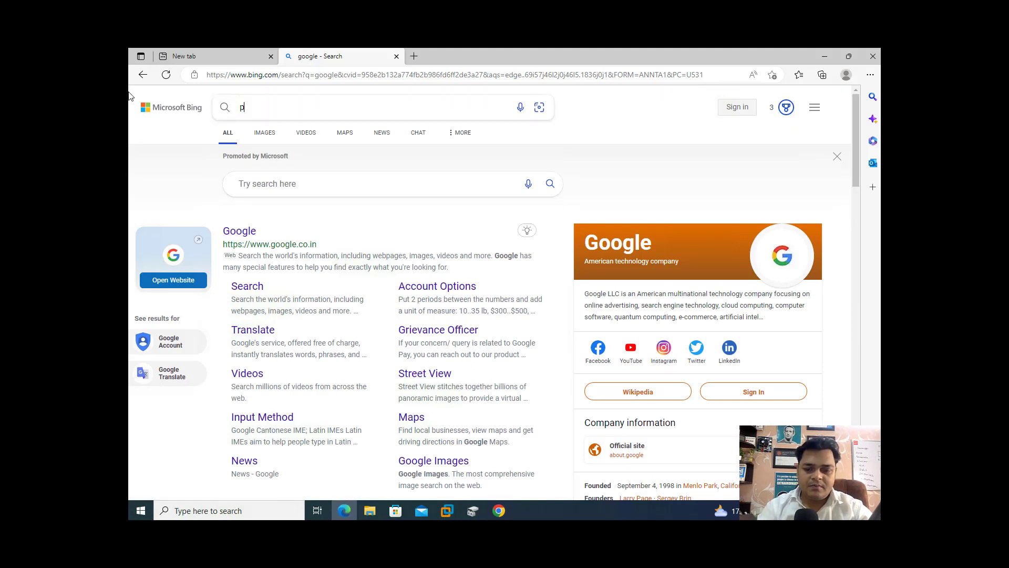
type("ort no")
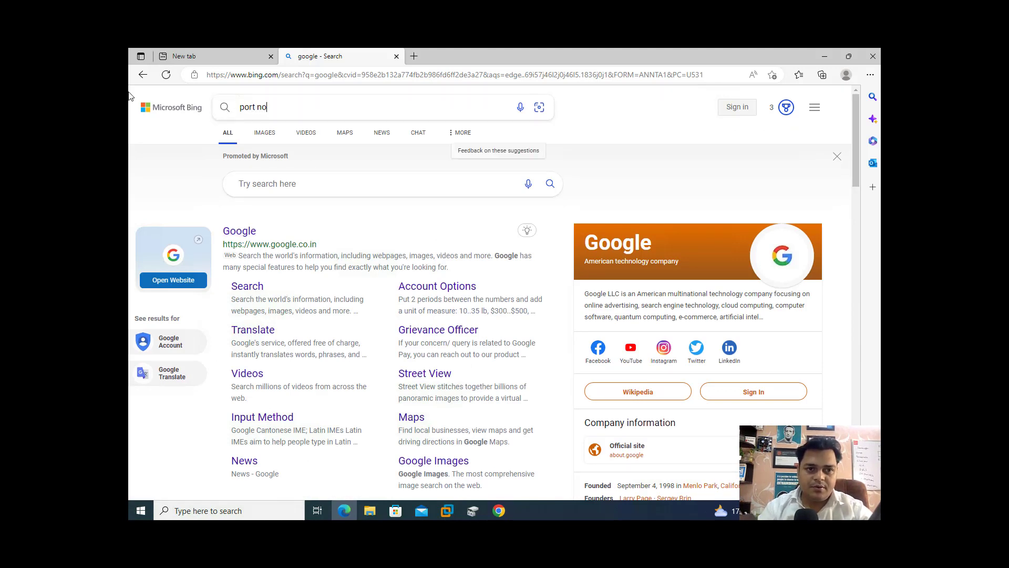
type(" for vcen")
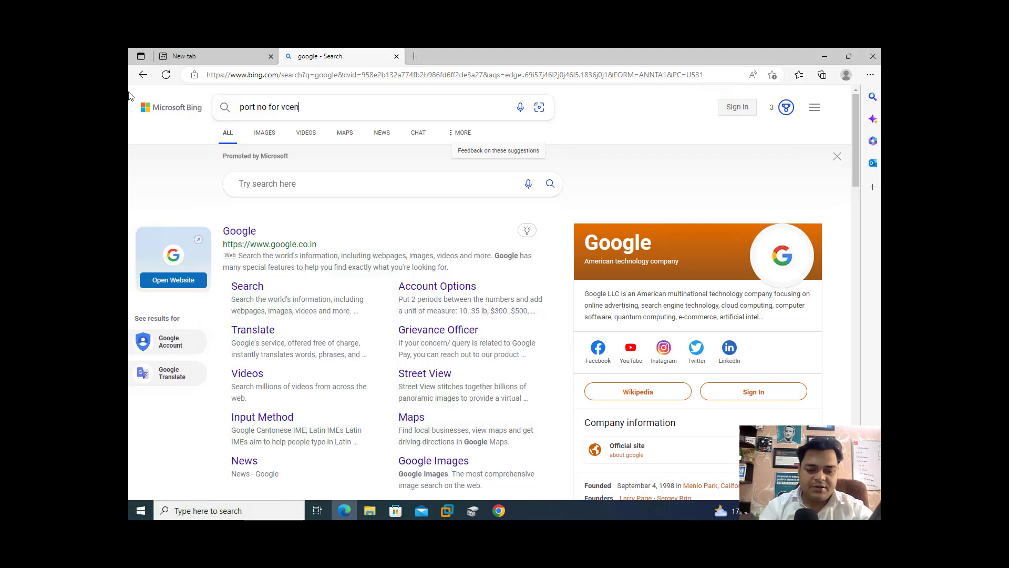
type("ter server ")
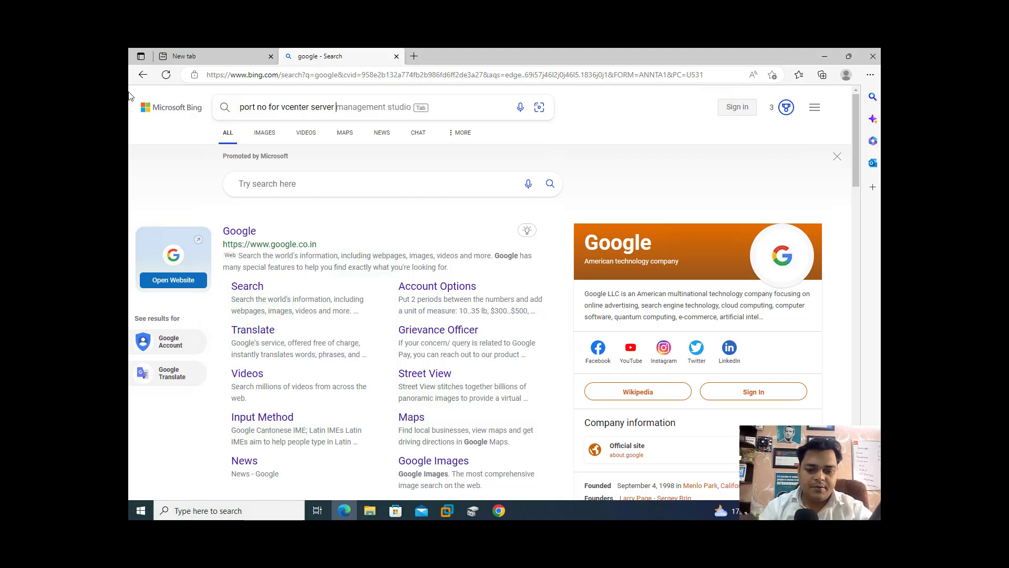
type("management")
key("Return")
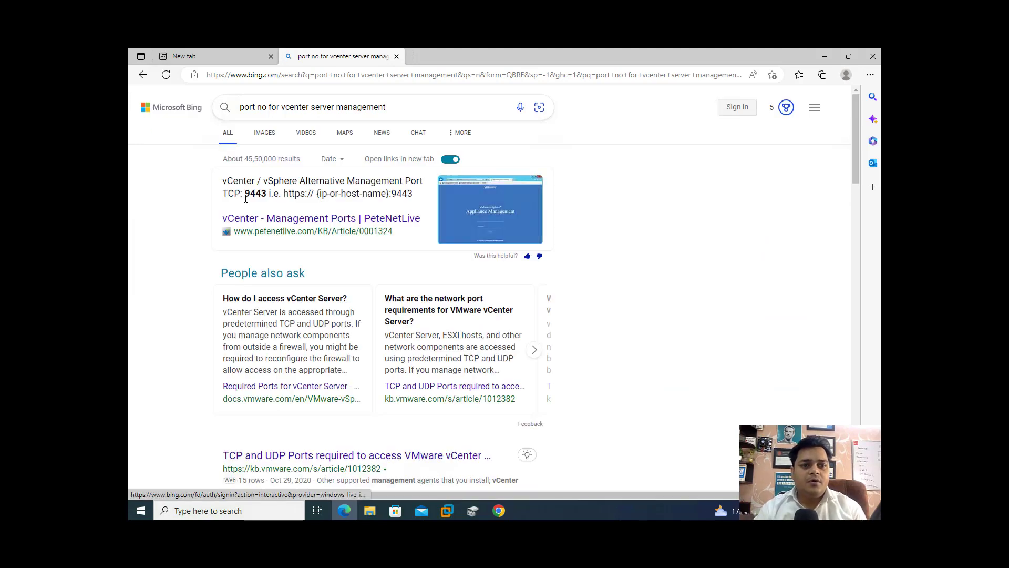
Complete the address in the first Edge tab as 192.168.1.200:9443, load it, and dismiss the language suggestion.
left_click(241, 61)
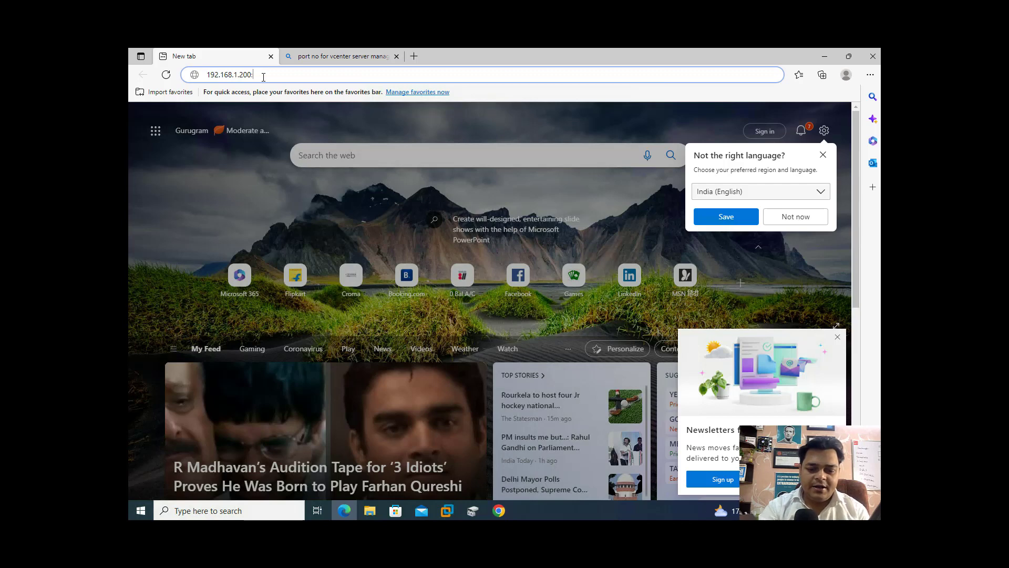
type("9443")
key("Return")
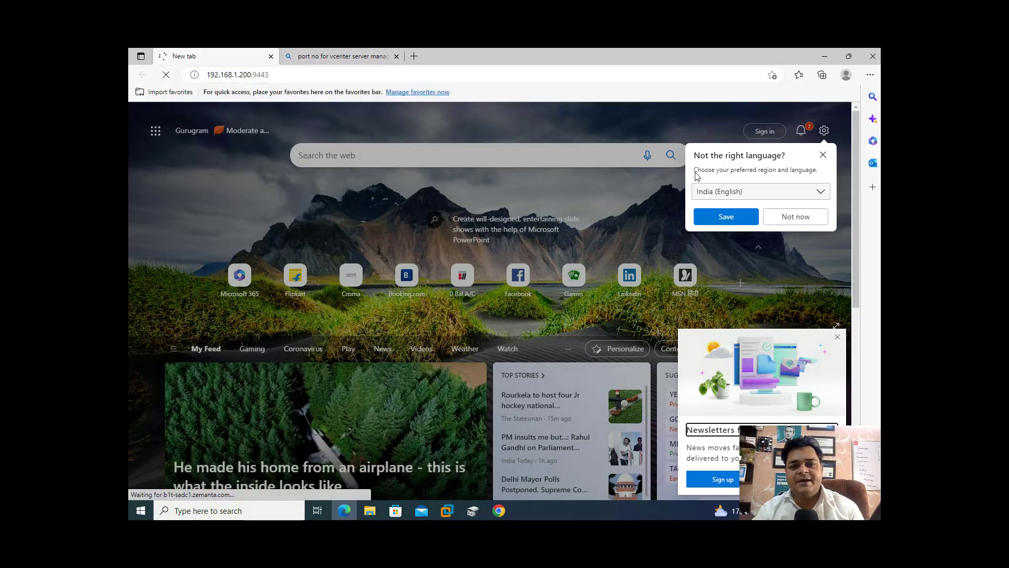
left_click(823, 157)
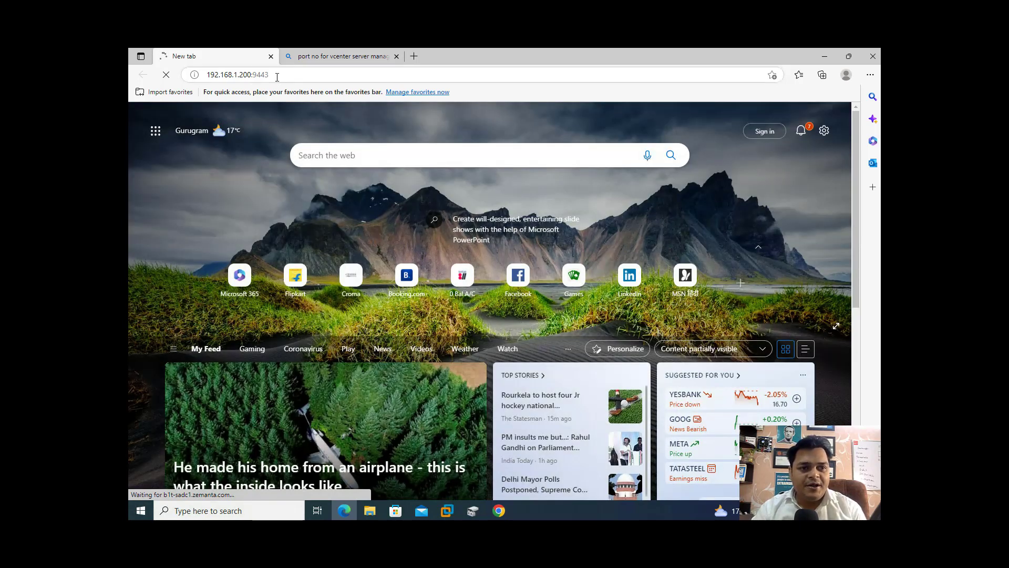
Copy the 192.168.1.200:9443 address, try it in a new incognito tab outside the remote desktop, and retry it in Edge.
left_click(250, 75)
right_click(249, 75)
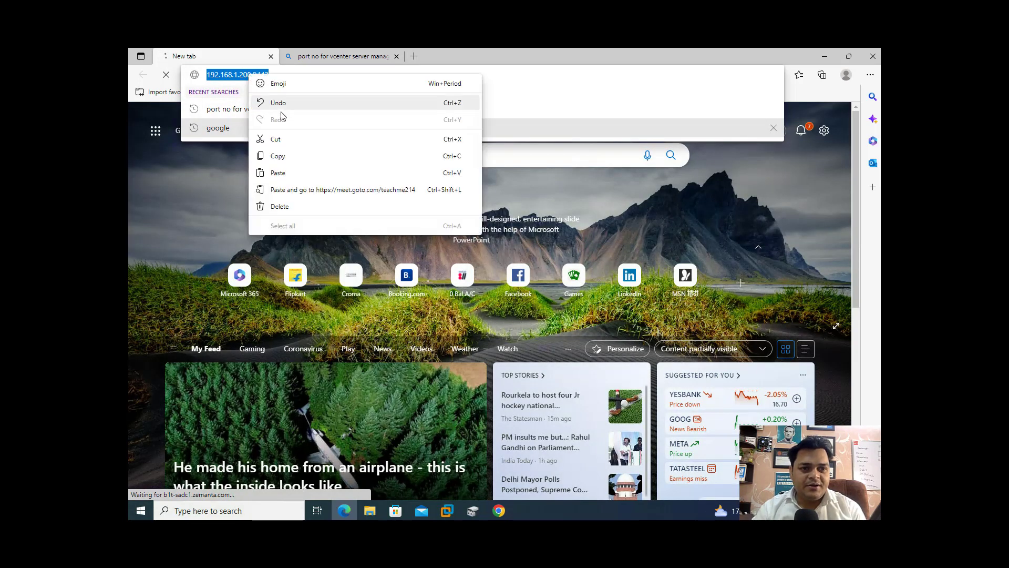
left_click(279, 153)
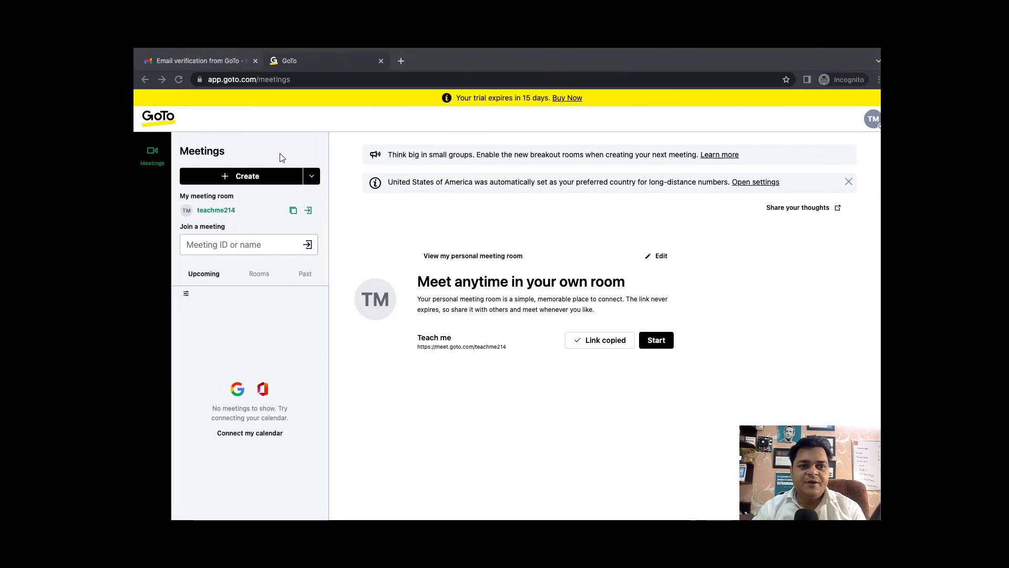
left_click(400, 60)
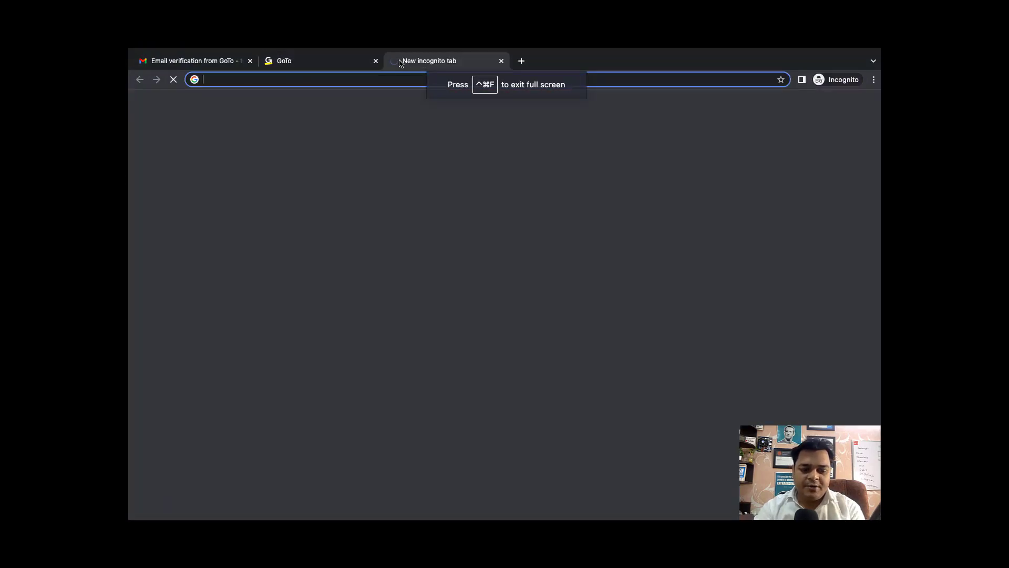
key("super+v")
key("Return")
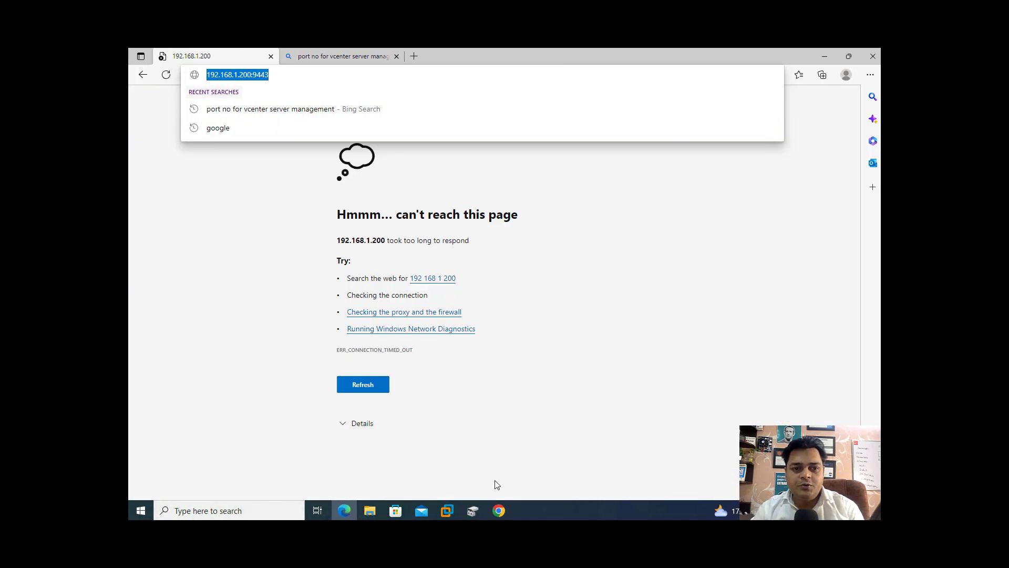
key("Return")
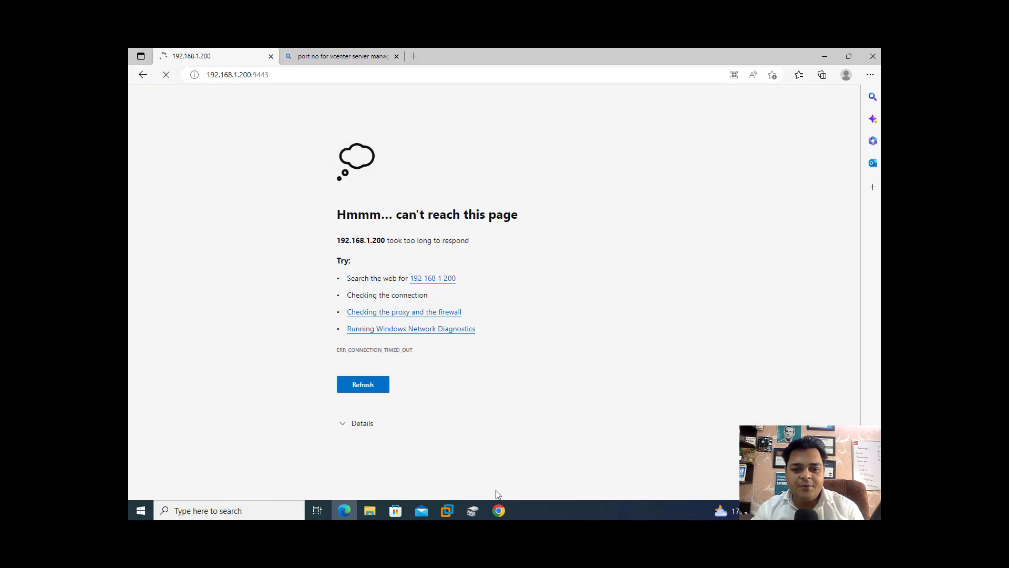
Switch to Google Chrome and load the vCenter management address 192.168.1.200:9443 in a new tab.
left_click(499, 511)
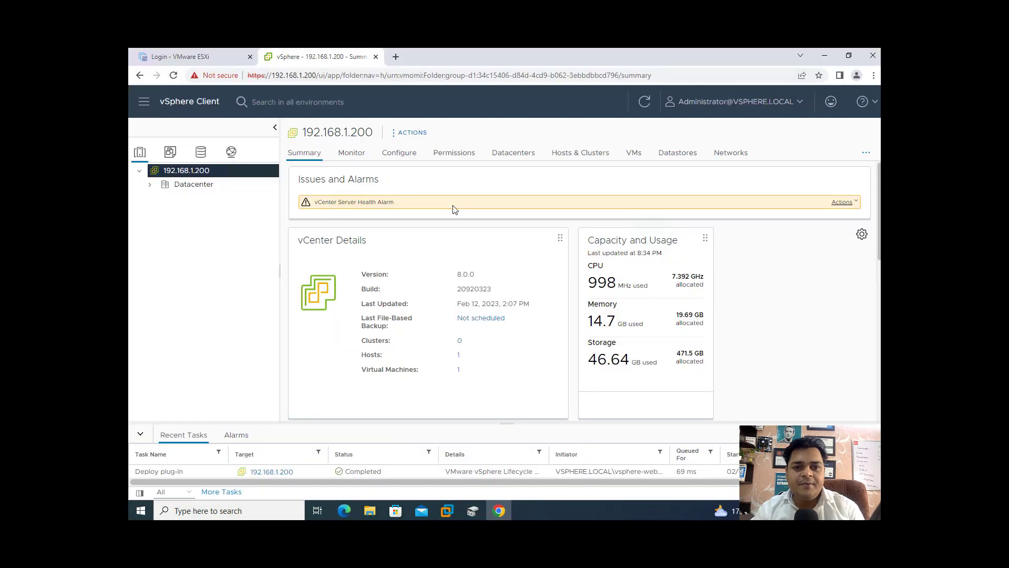
left_click(402, 56)
key("super+v")
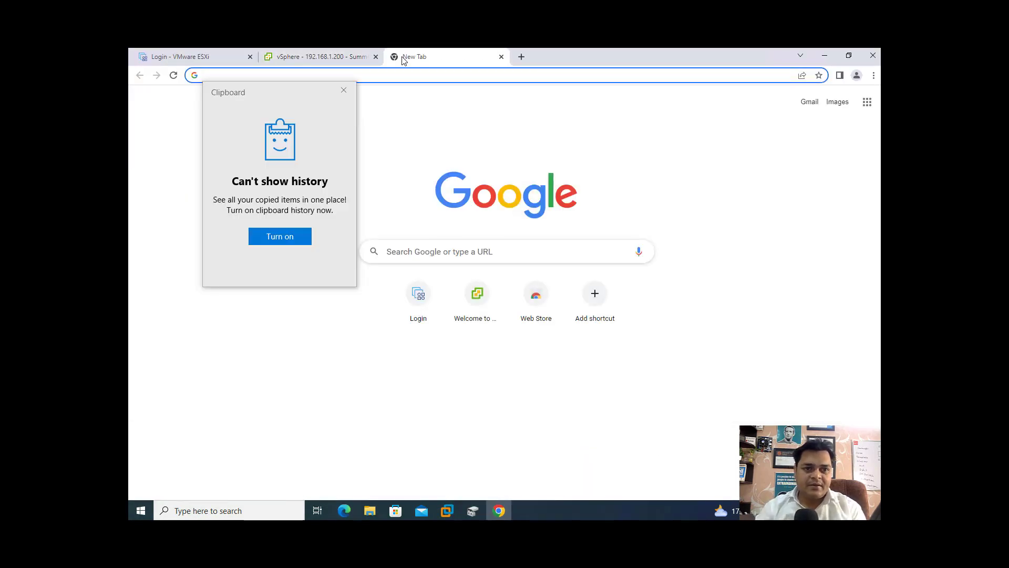
left_click(349, 86)
type("1")
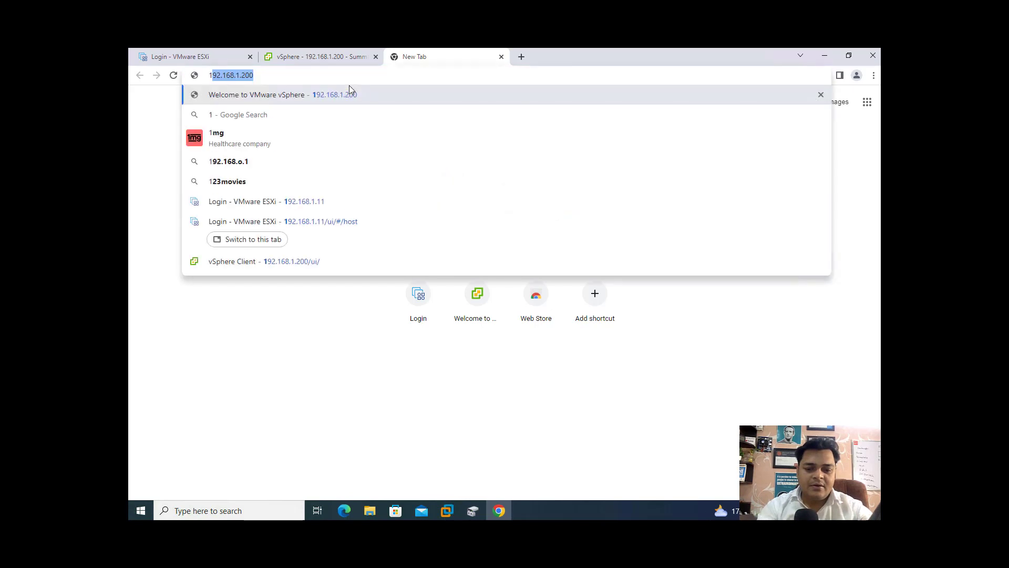
type("92.168.1.200:")
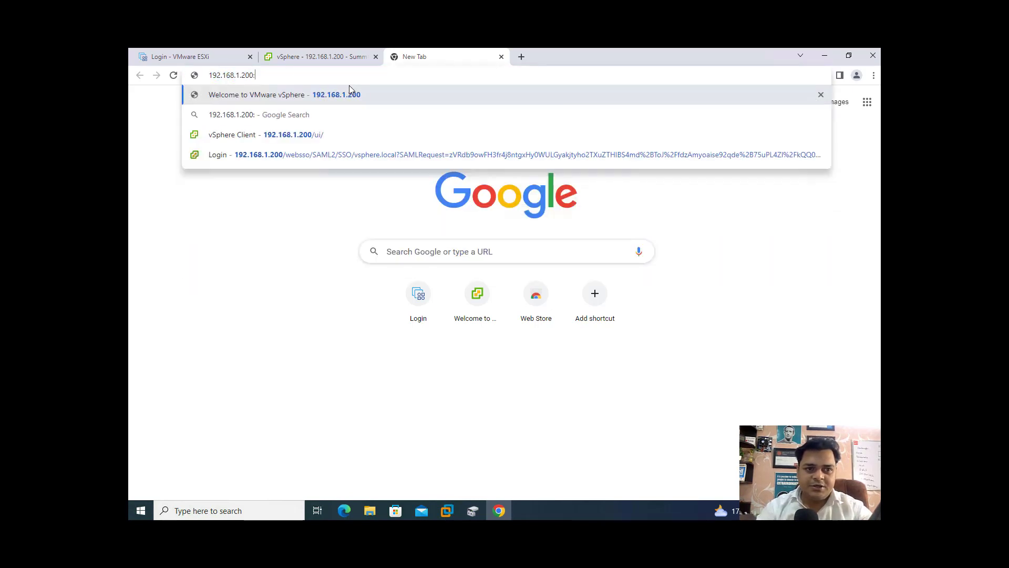
type("94")
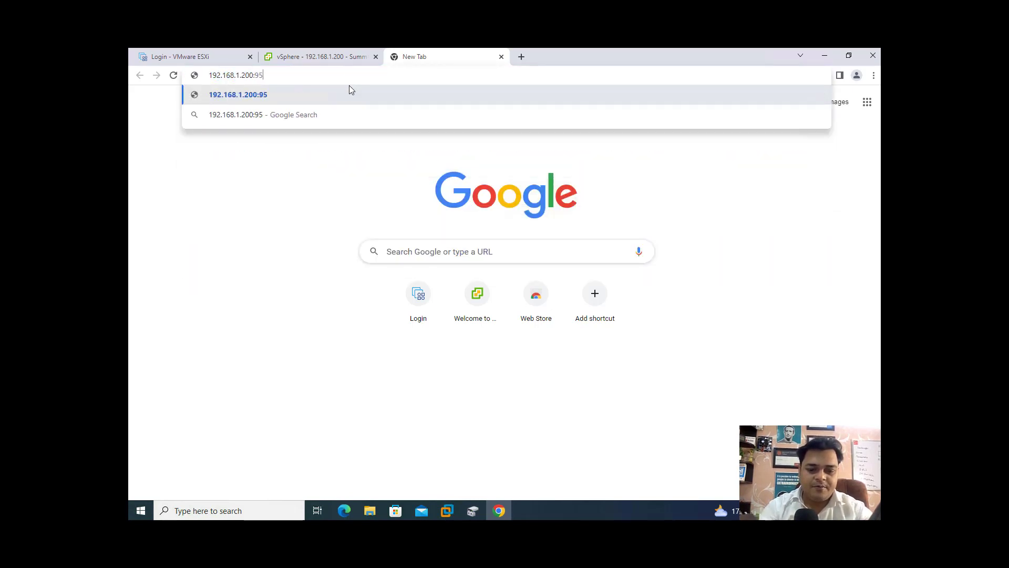
type("43")
key("Return")
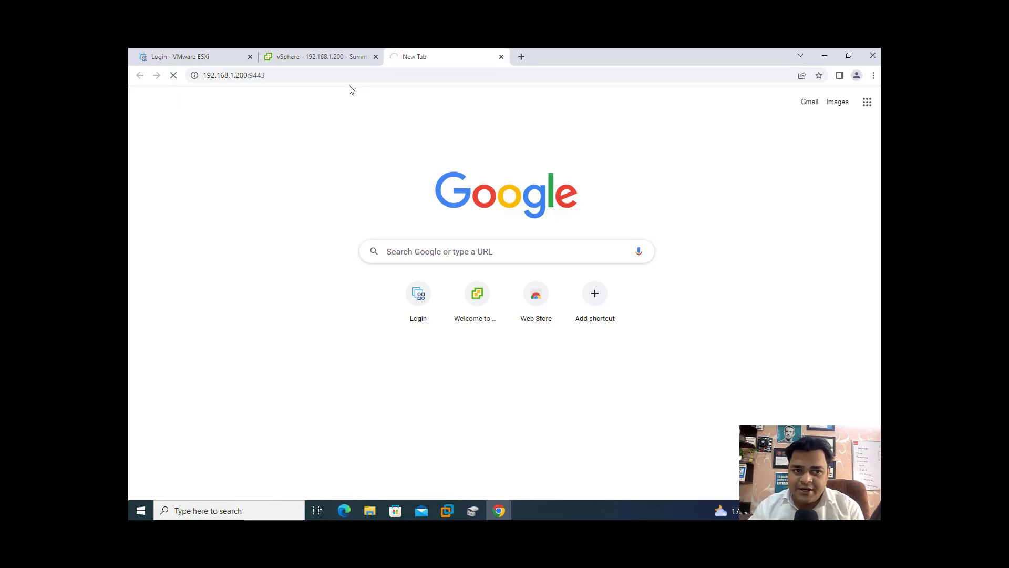
Expand the Datacenter in the vSphere Client, show the actions available for host 192.168.1.11, and check the management portal tab meanwhile.
left_click(337, 58)
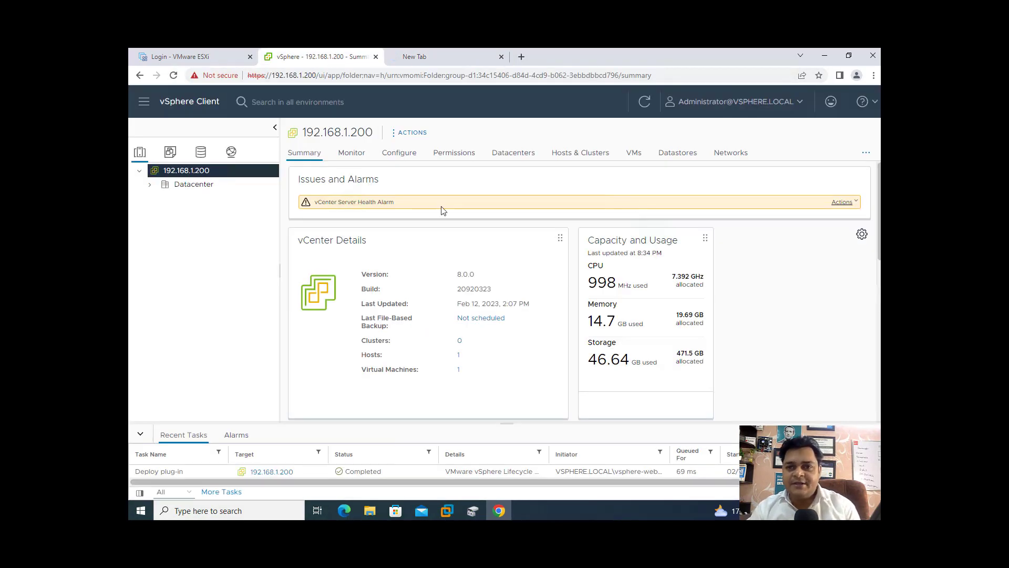
left_click(188, 185)
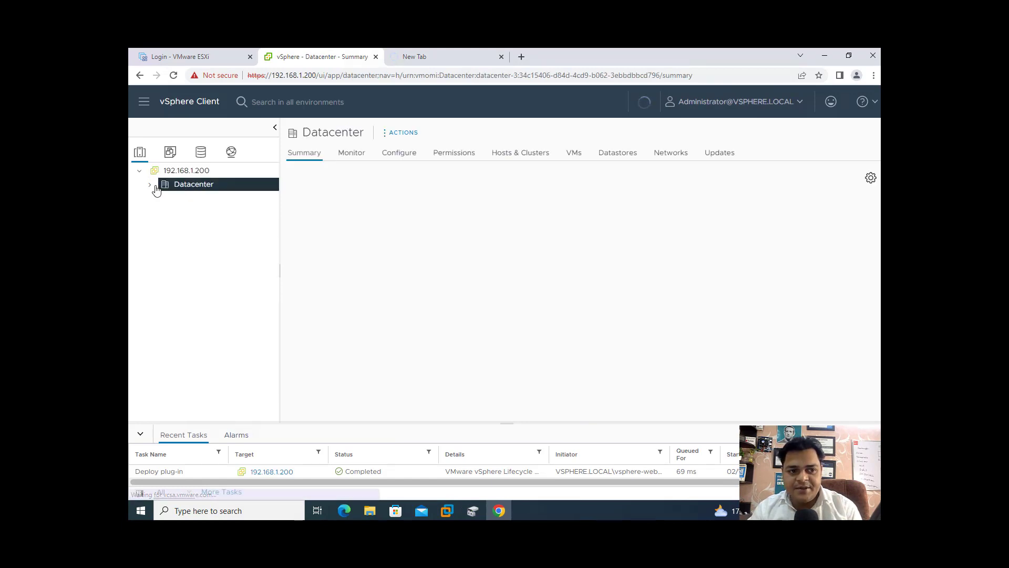
left_click(150, 185)
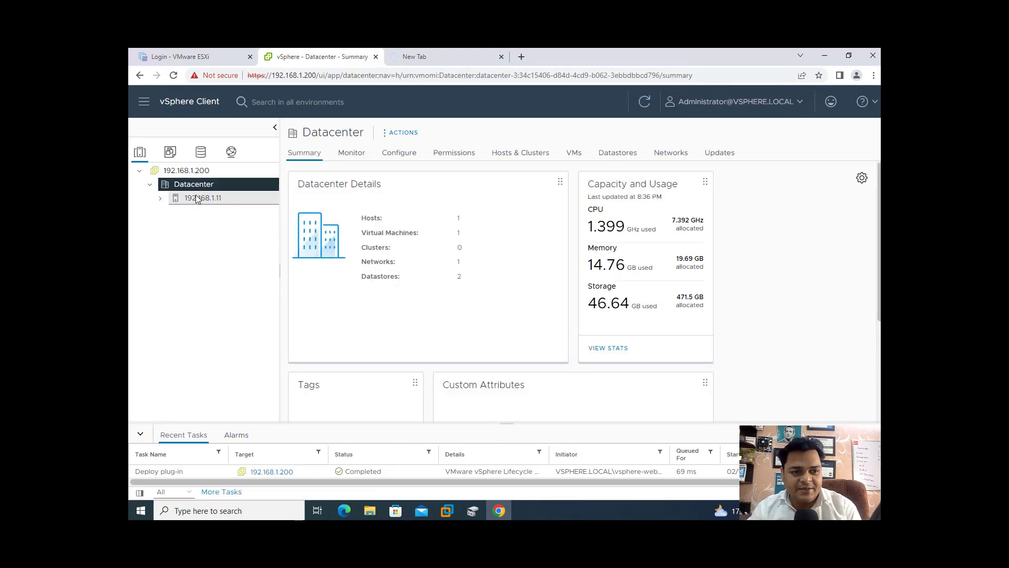
right_click(197, 198)
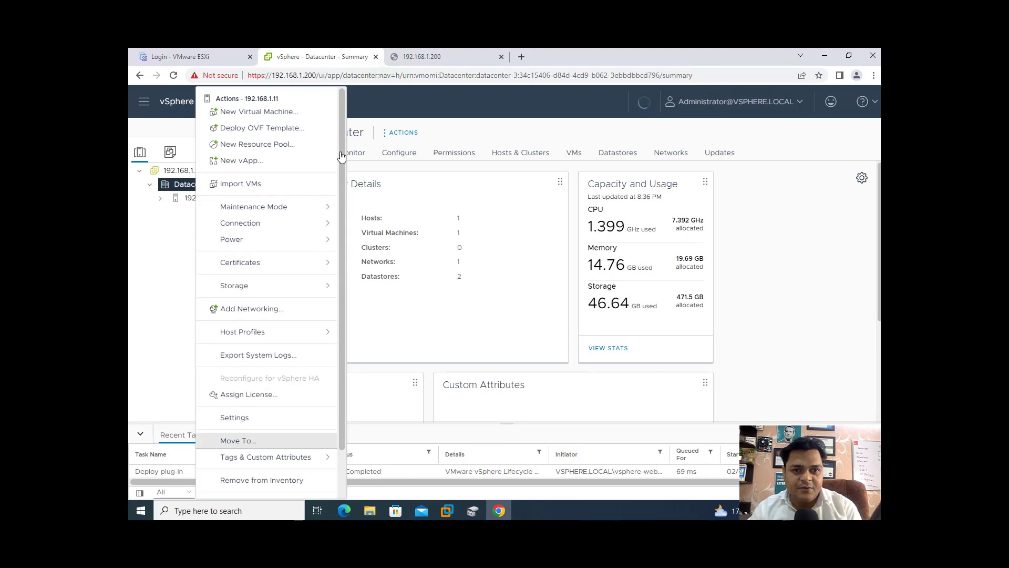
left_click(436, 58)
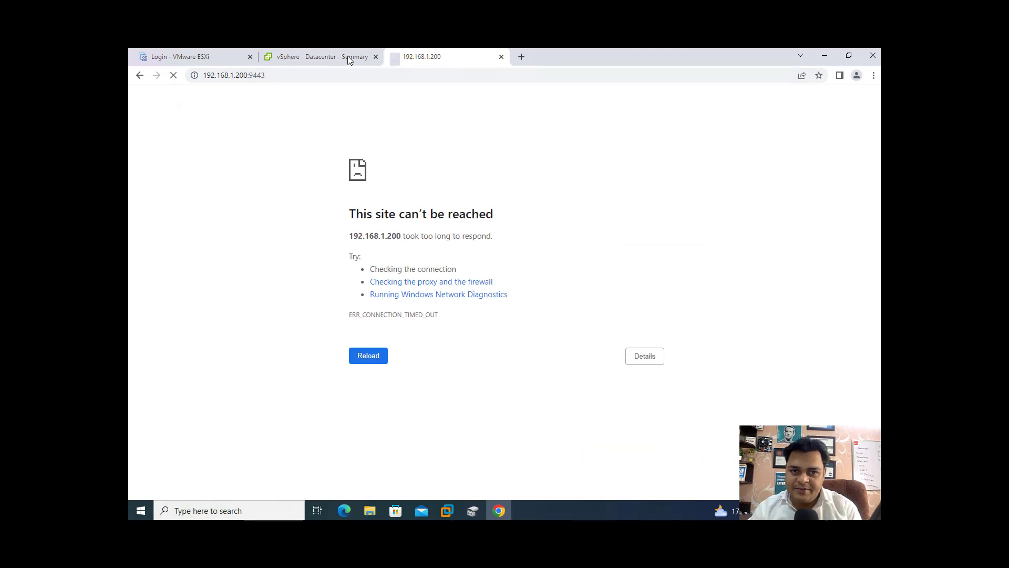
left_click(348, 56)
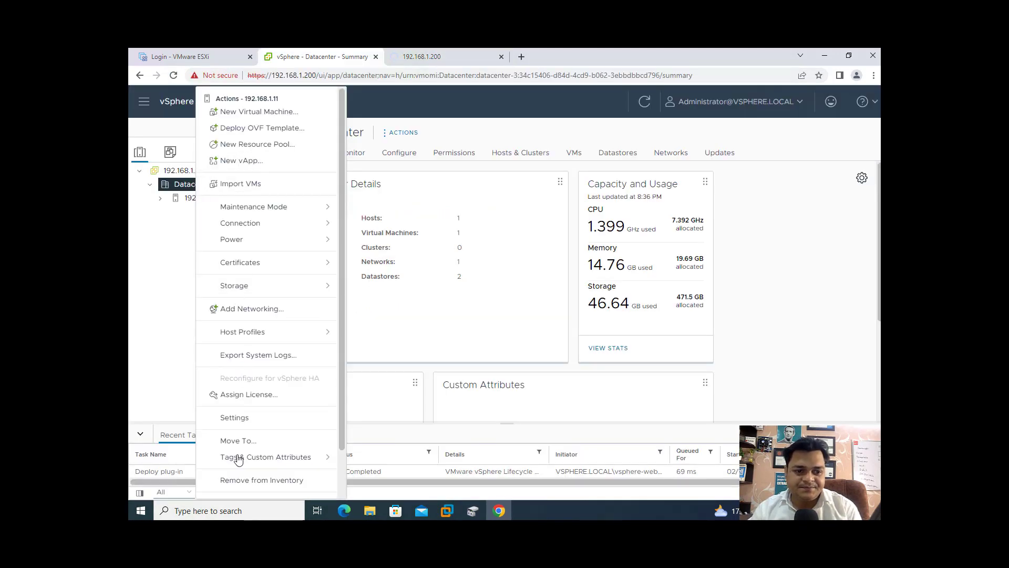
Dismiss the host's actions, view the summary of host 192.168.1.11, and expand it to view the VCSA virtual machine's summary.
left_click(183, 248)
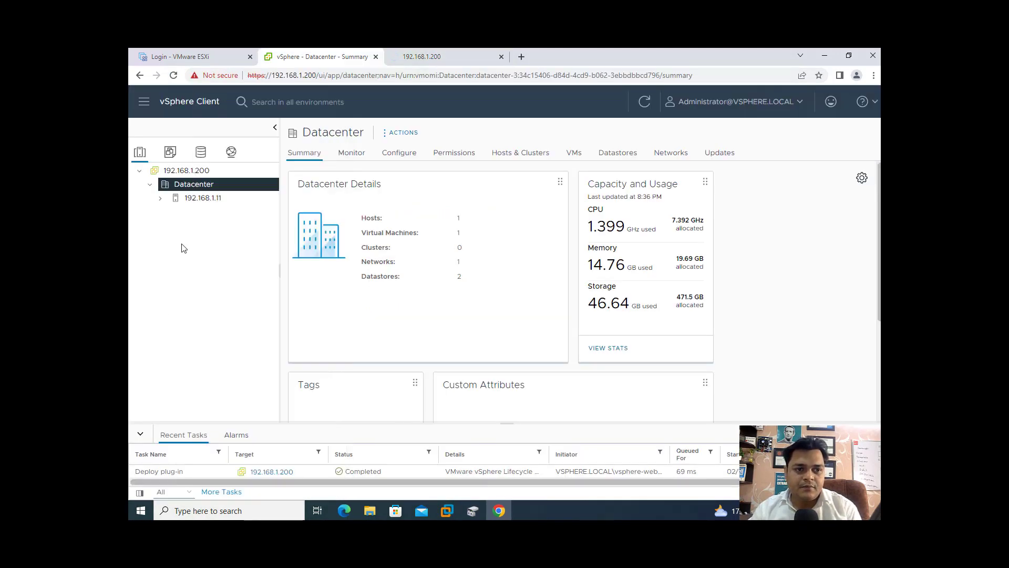
left_click(202, 198)
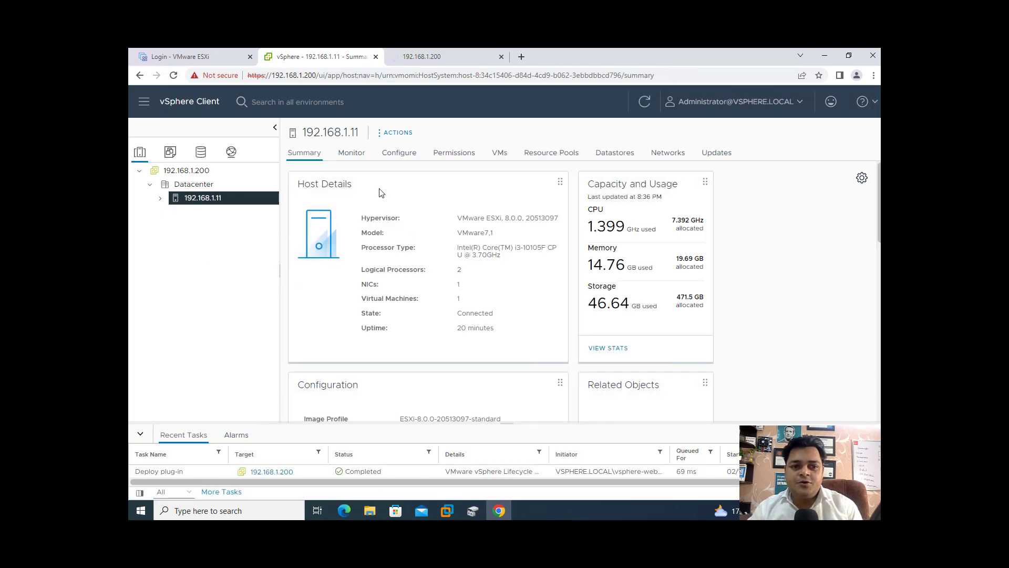
left_click(160, 198)
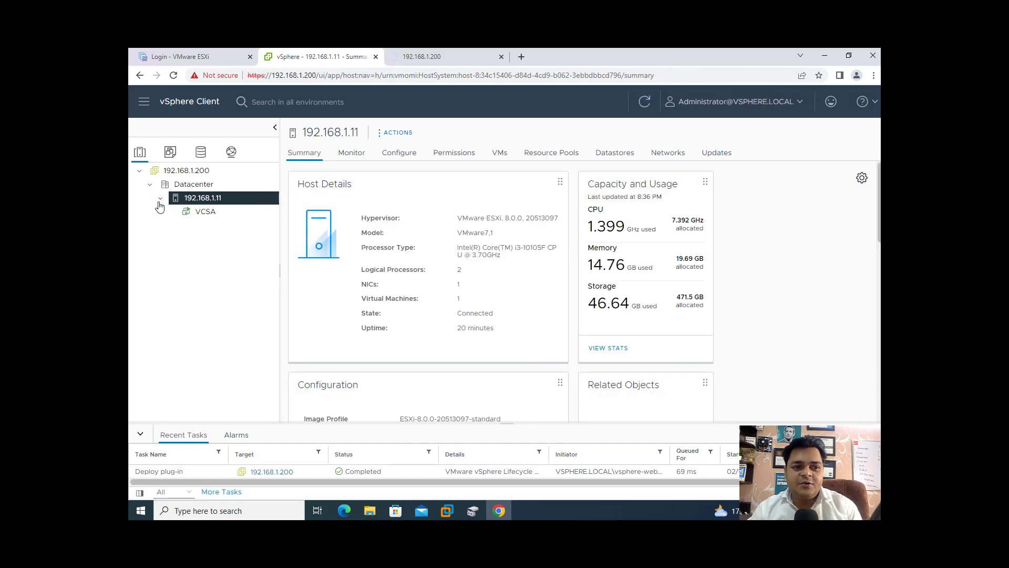
left_click(200, 212)
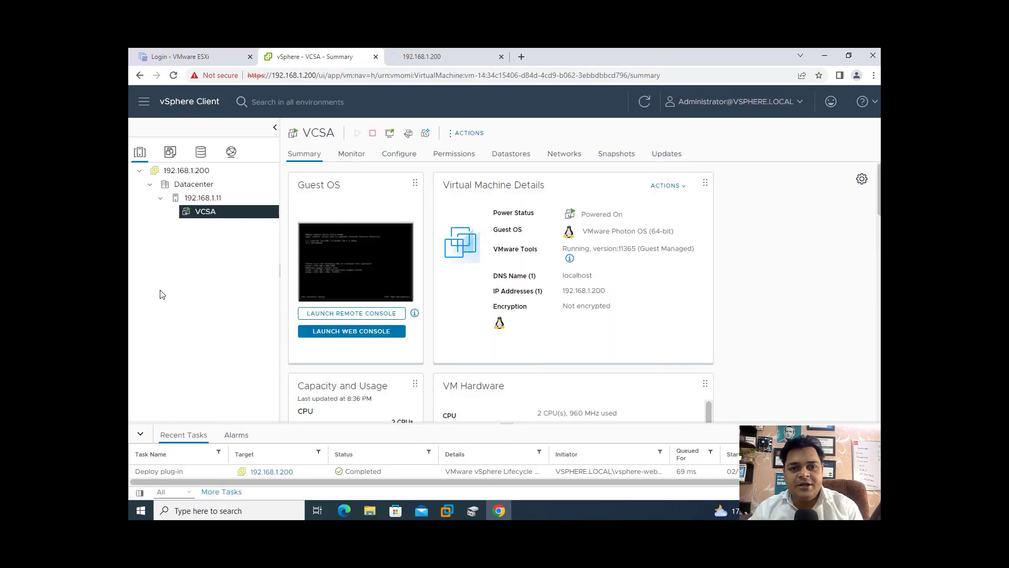
Delete the datacenter named Datacenter from the vCenter inventory, including its host and virtual machine entries.
right_click(195, 193)
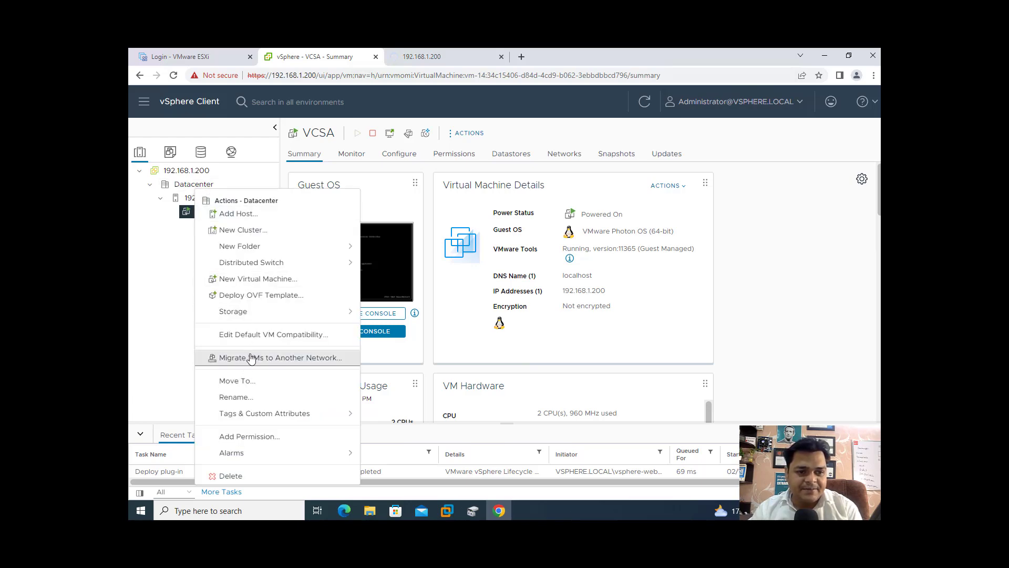
left_click(236, 476)
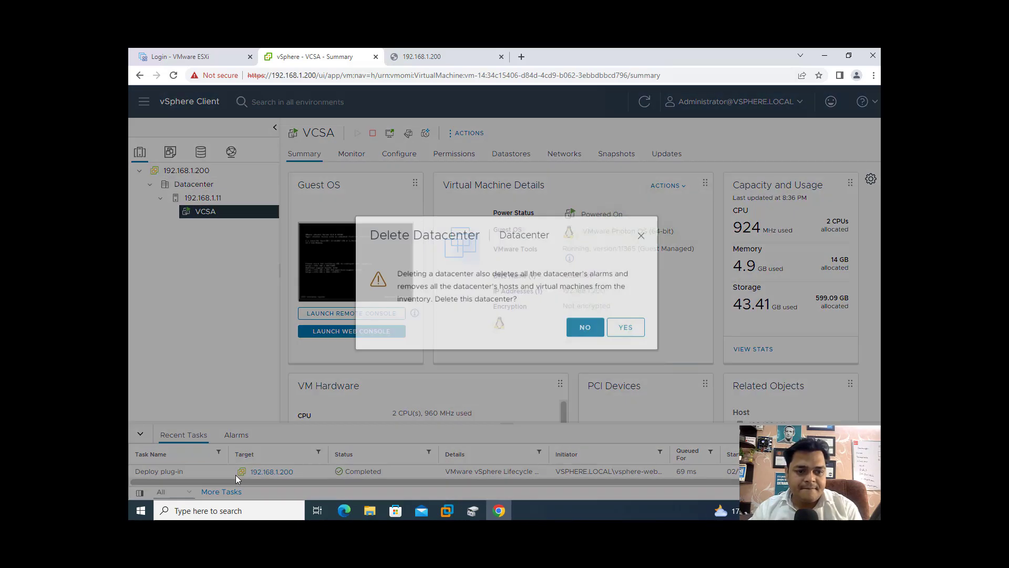
left_click(624, 339)
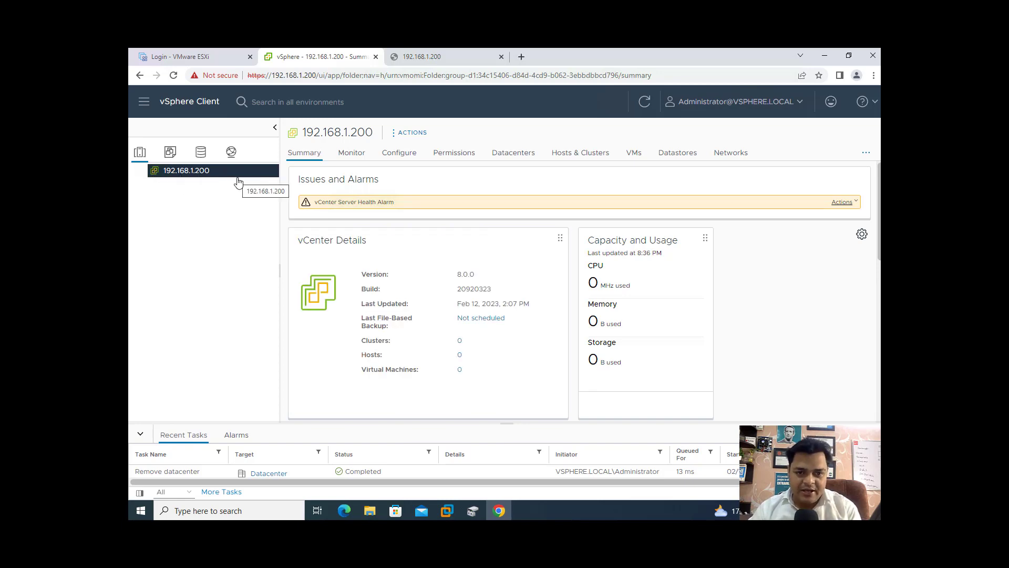
Create a new datacenter named TRAINING under vCenter Server 192.168.1.200.
right_click(176, 175)
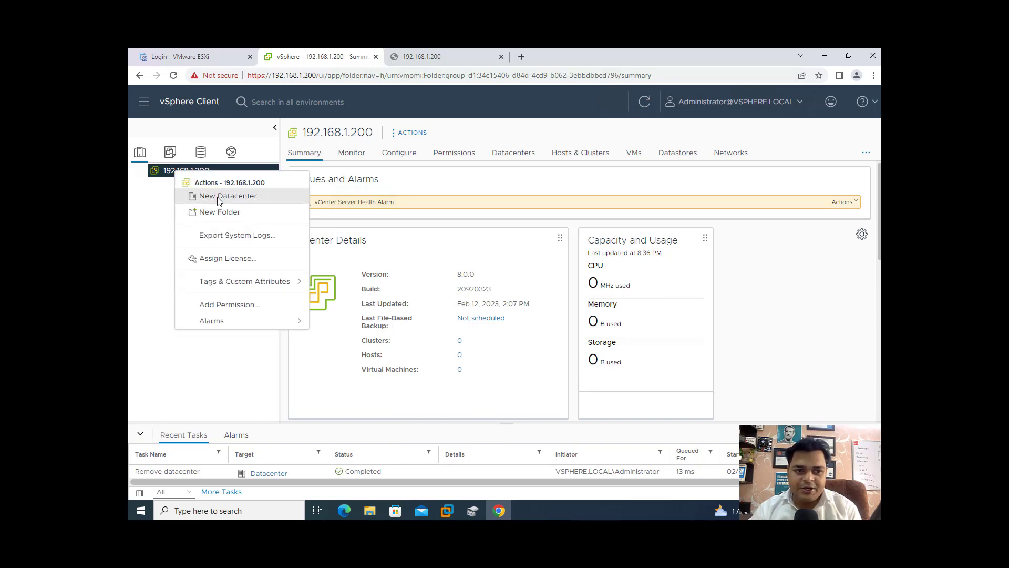
left_click(219, 196)
left_click(477, 282)
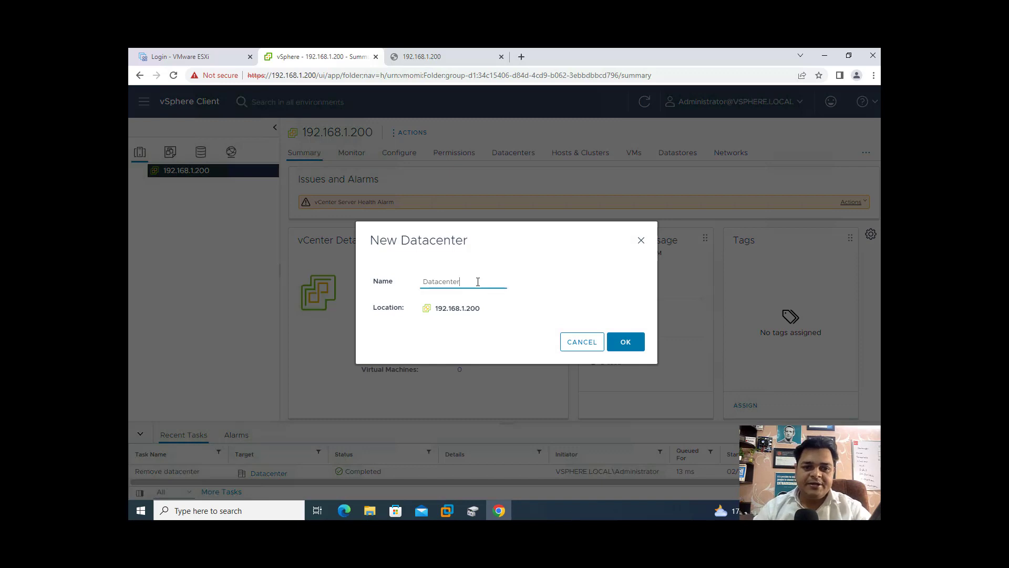
left_click_drag(478, 282, 361, 288)
type("TR")
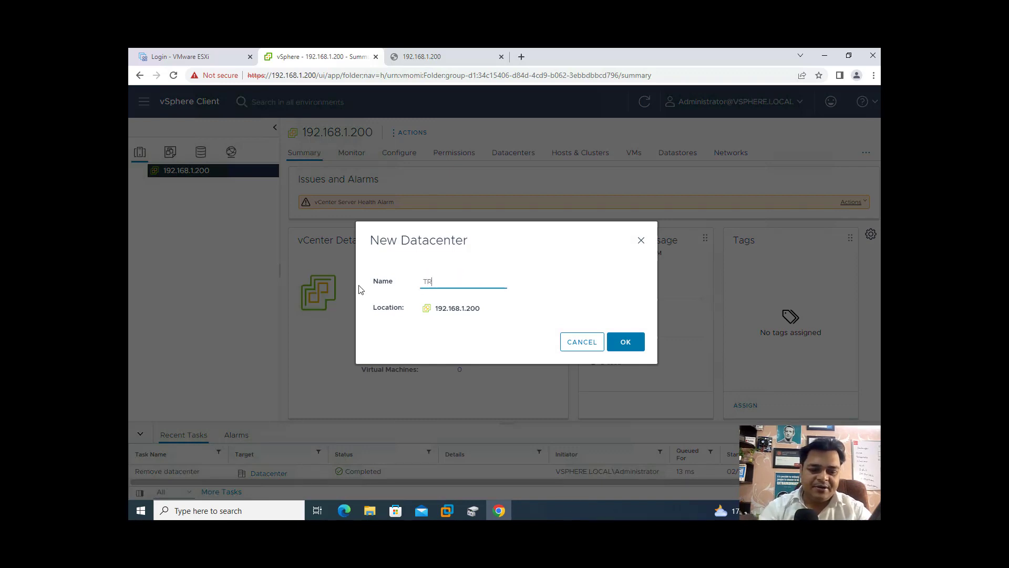
type("AINING")
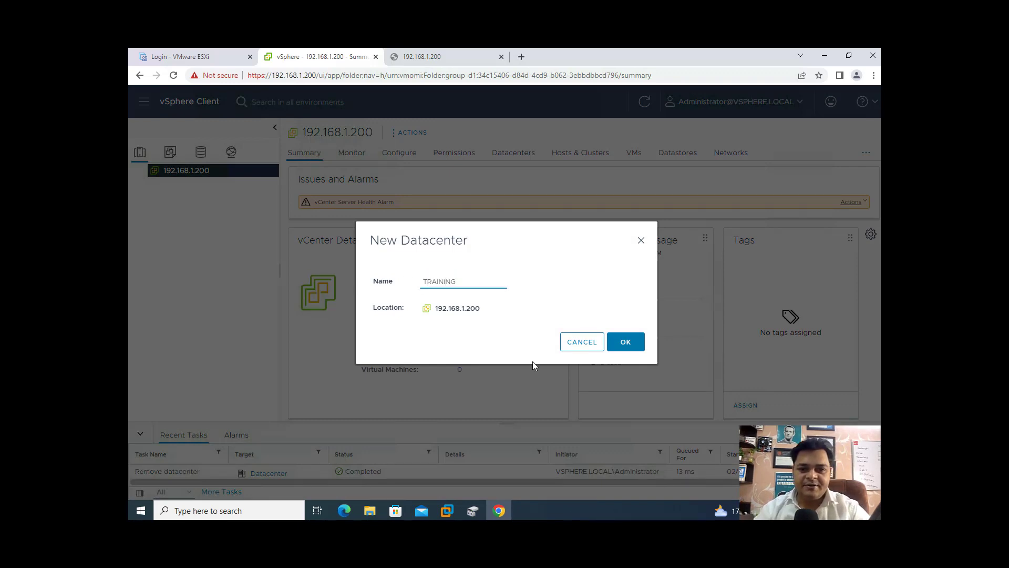
left_click(626, 342)
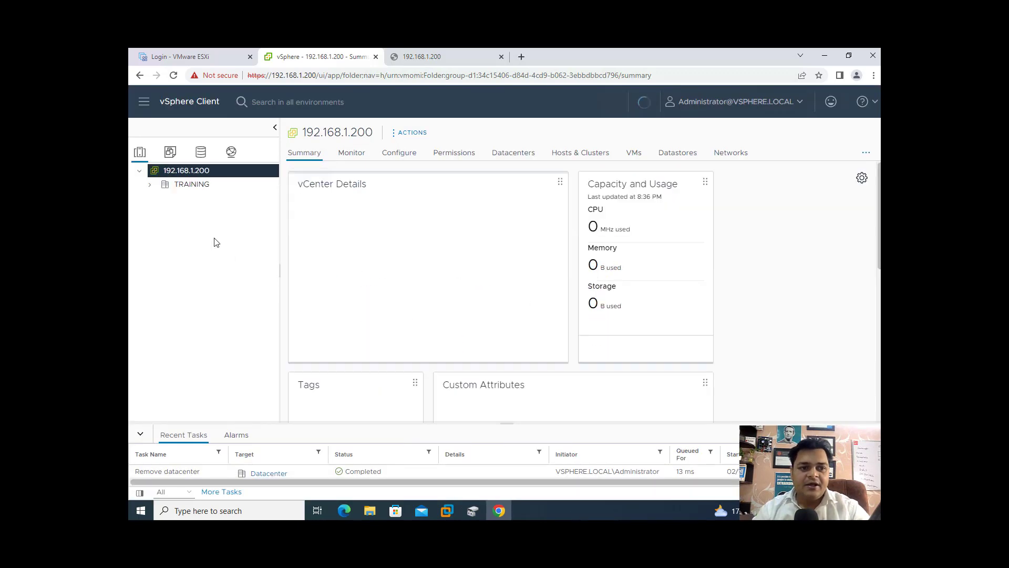
Start adding a host to the TRAINING datacenter, giving 192.168.1.11 as its IP address.
left_click(190, 187)
right_click(190, 190)
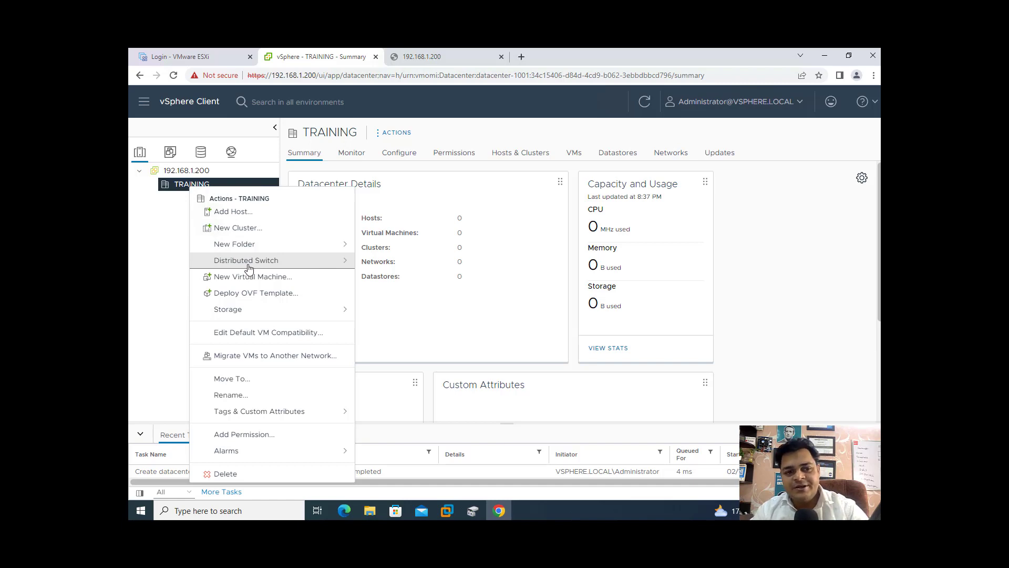
left_click(236, 211)
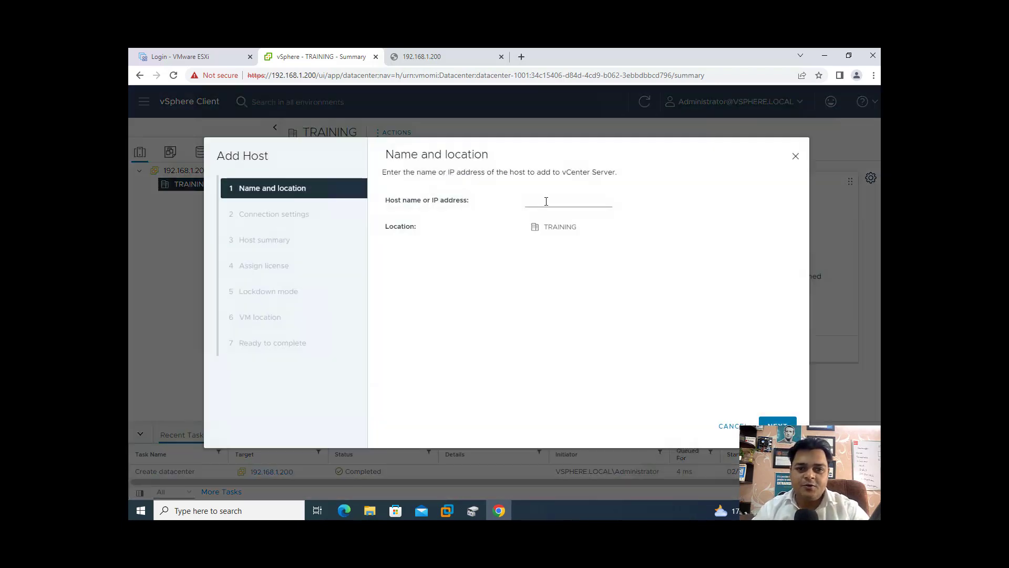
left_click(546, 201)
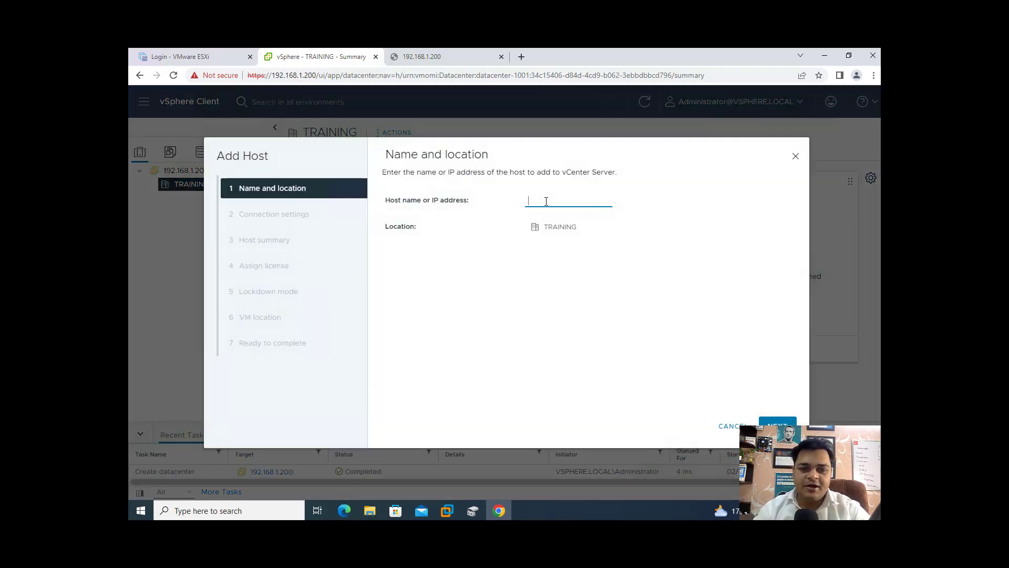
type("192.168.1.11")
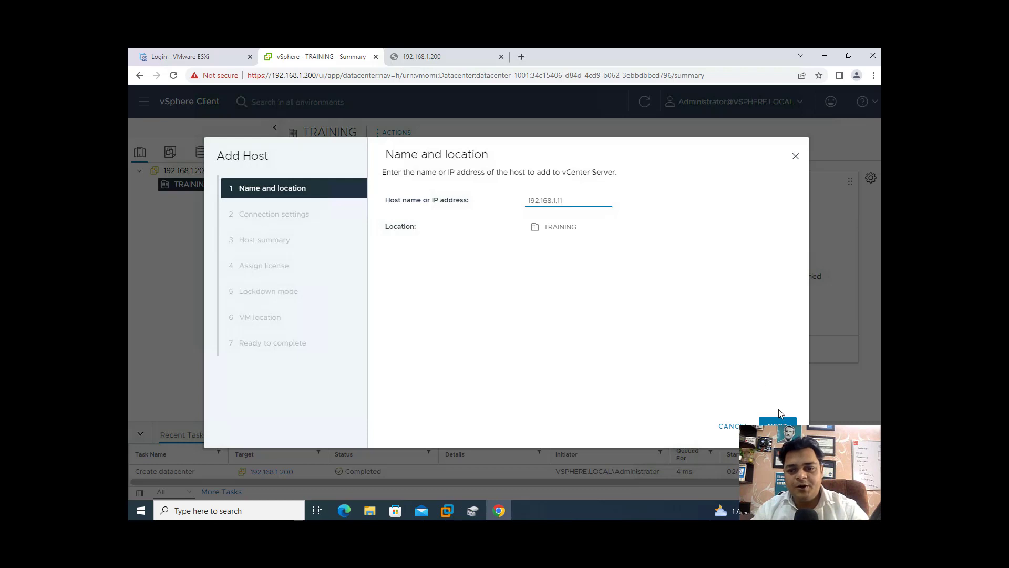
left_click(777, 424)
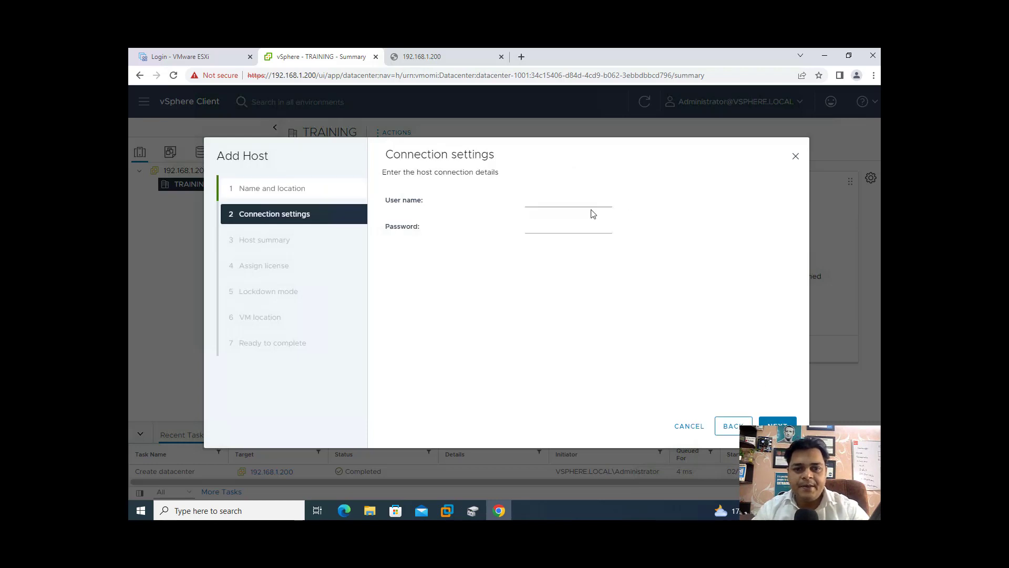
Enter root as the host's user name along with its password, and continue to the host summary.
left_click(553, 202)
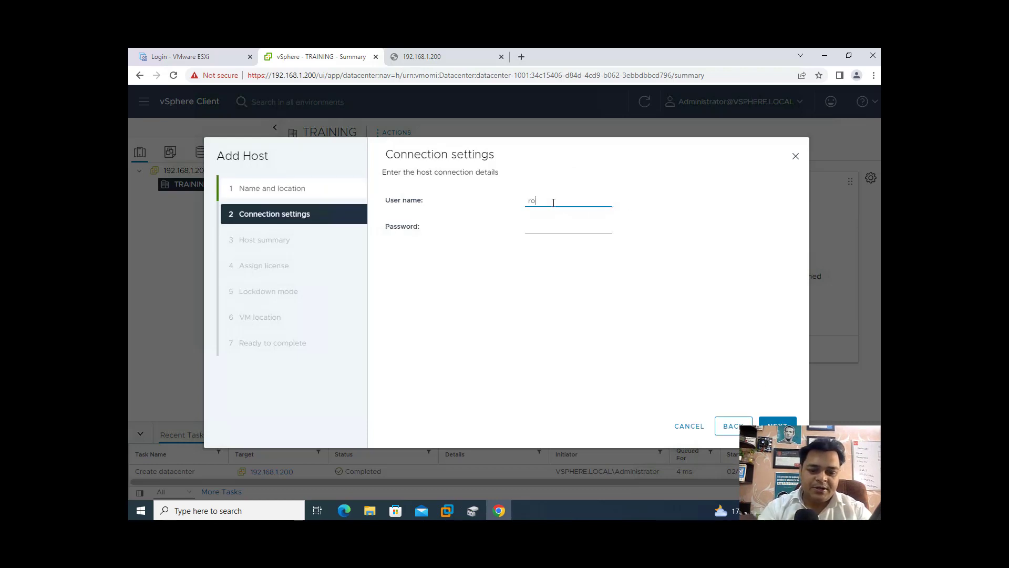
key("Tab")
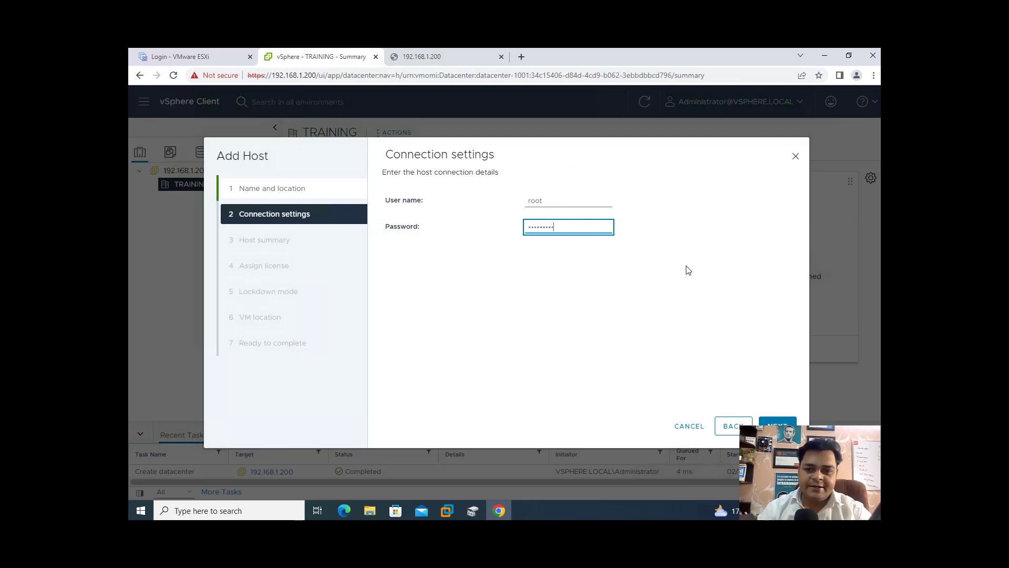
left_click(778, 425)
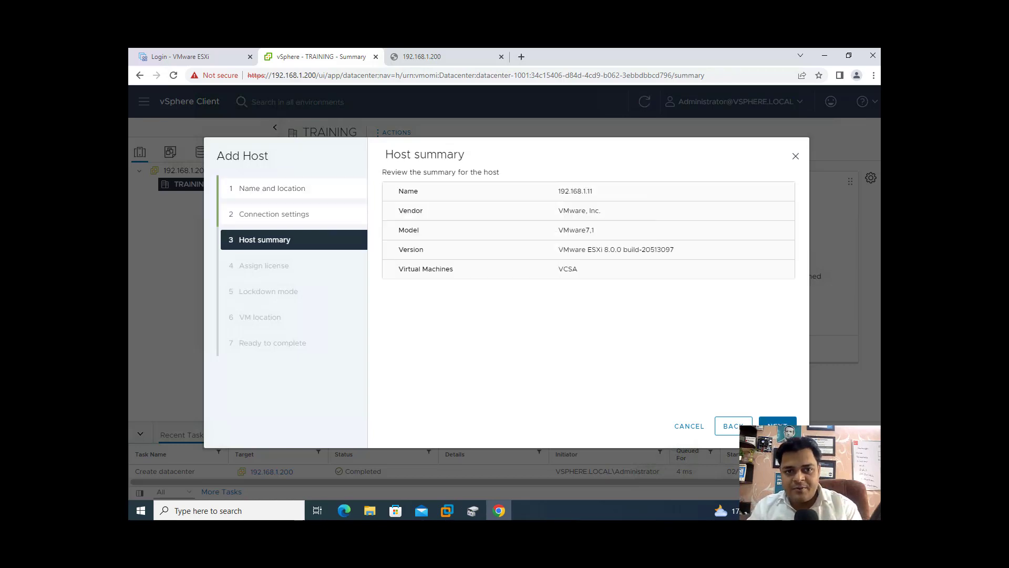
Finish adding the host with the Evaluation License, lockdown mode Disabled and VM location TRAINING, and enlarge the recent tasks list.
left_click(775, 421)
left_click(776, 421)
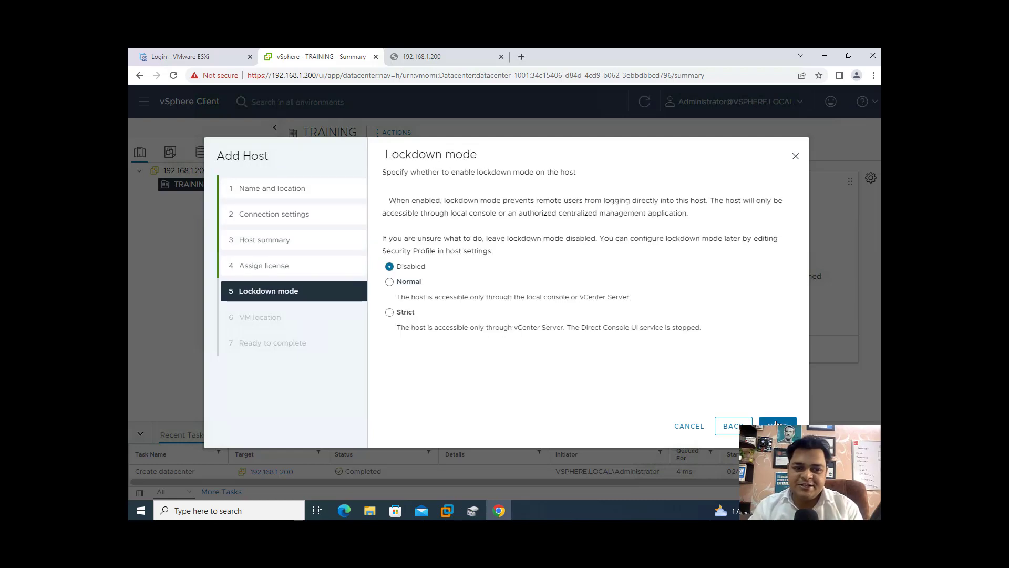
left_click(776, 423)
left_click(775, 423)
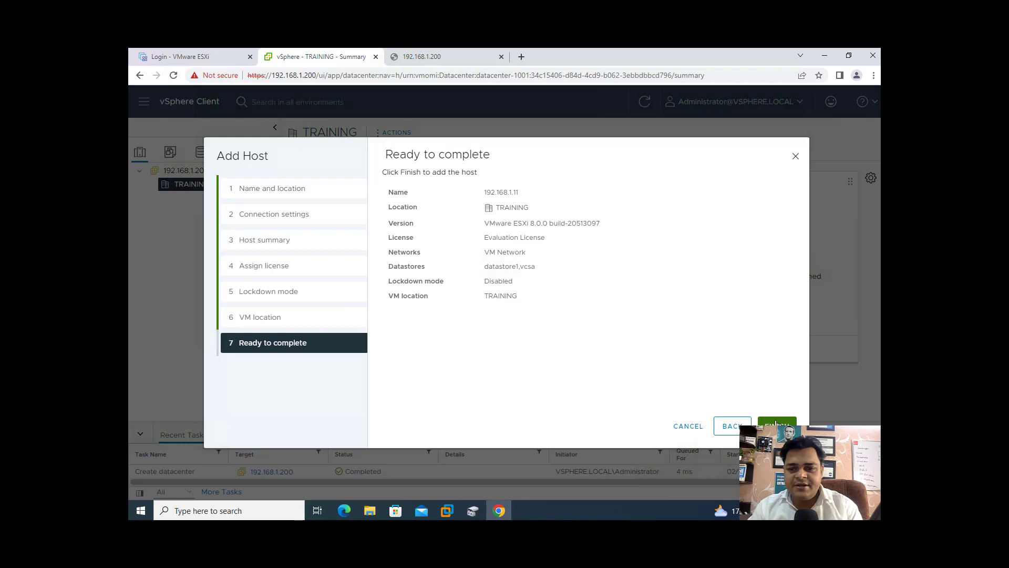
left_click(775, 423)
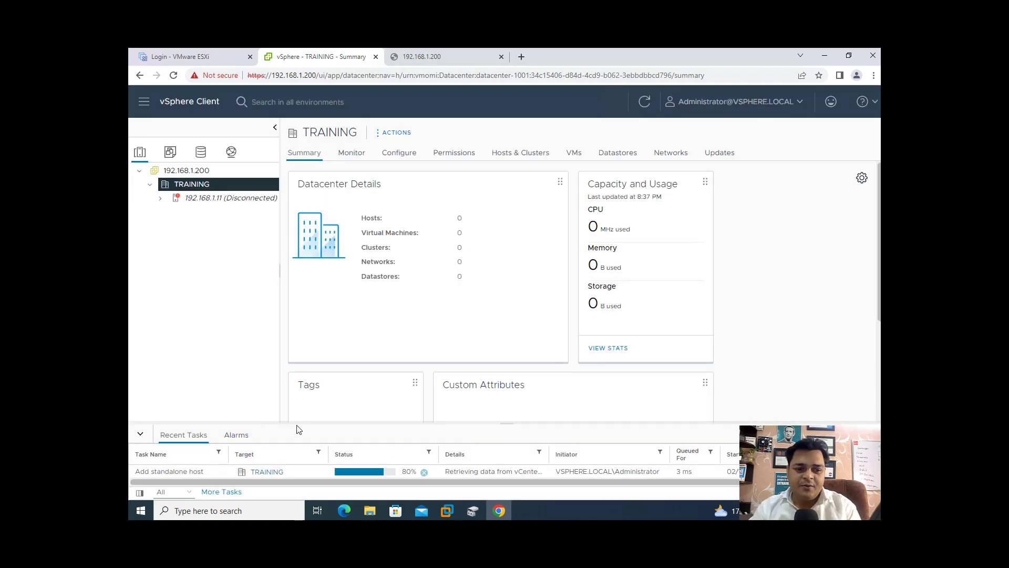
left_click_drag(299, 423, 315, 385)
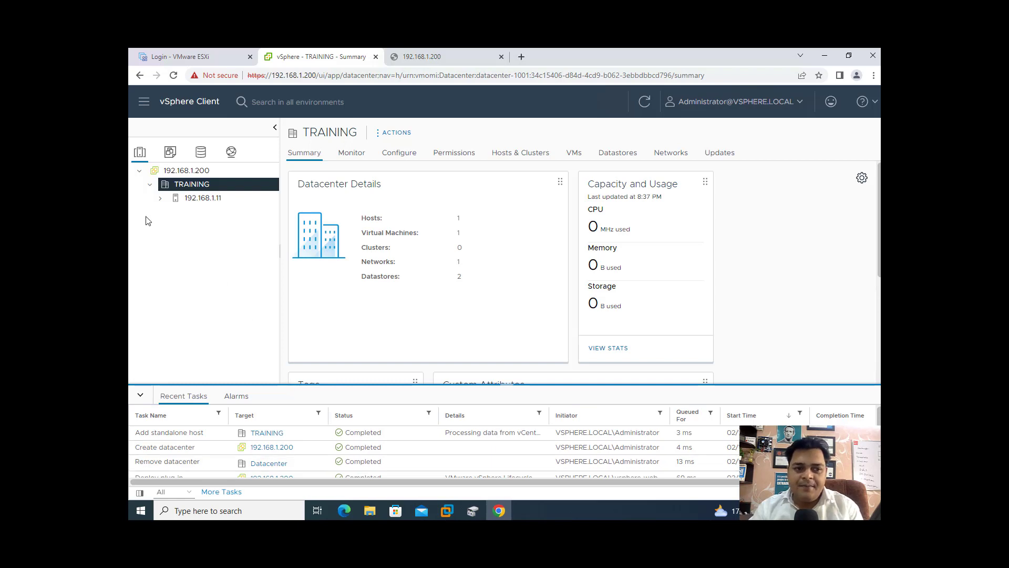
Expand host 192.168.1.11 under TRAINING and review the summaries of the datacenter, the host and the VCSA virtual machine.
left_click(160, 199)
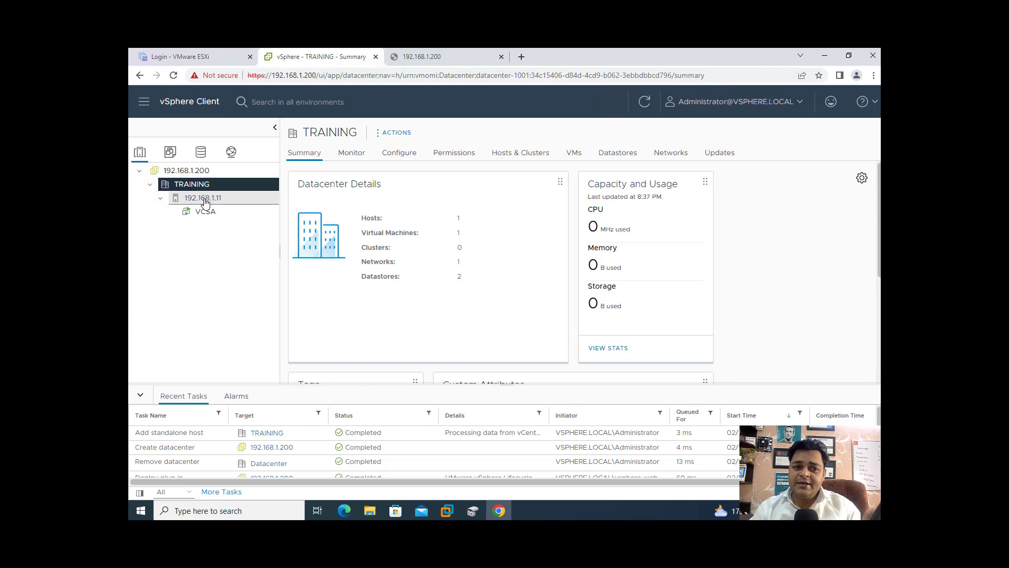
left_click(204, 198)
left_click(199, 189)
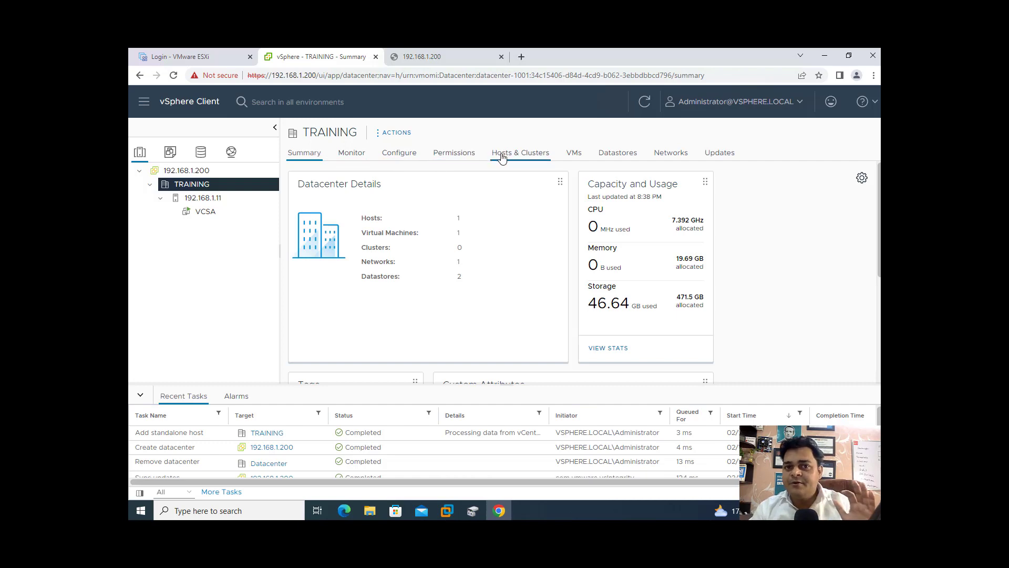
left_click(218, 198)
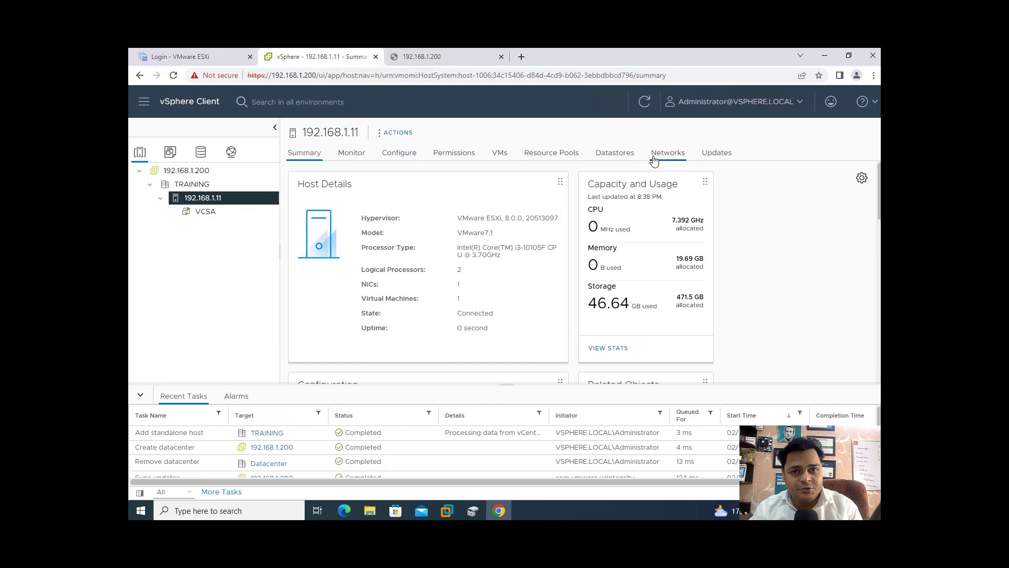
left_click(205, 216)
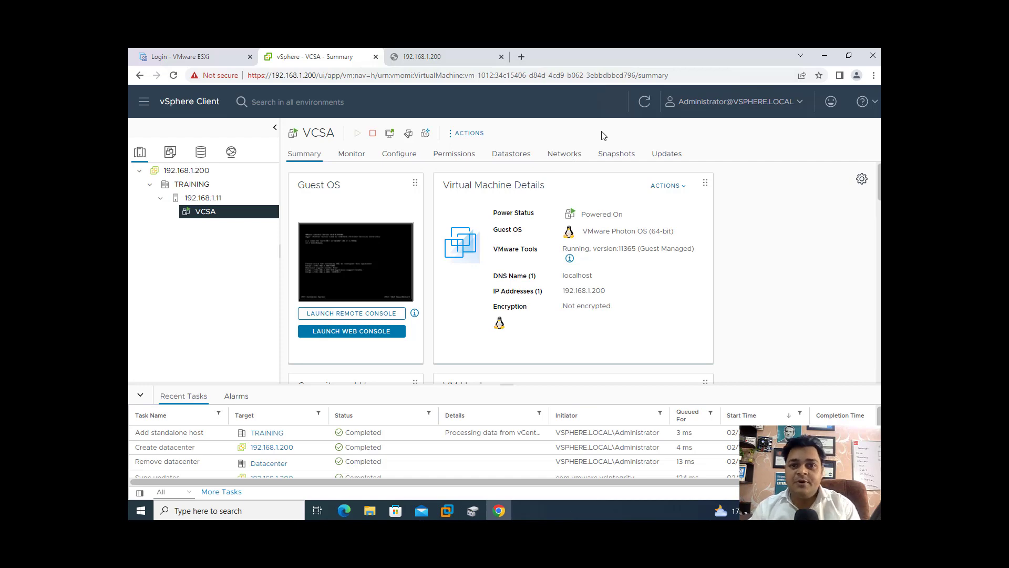
key("ctrl+Left")
key("ctrl+Left")
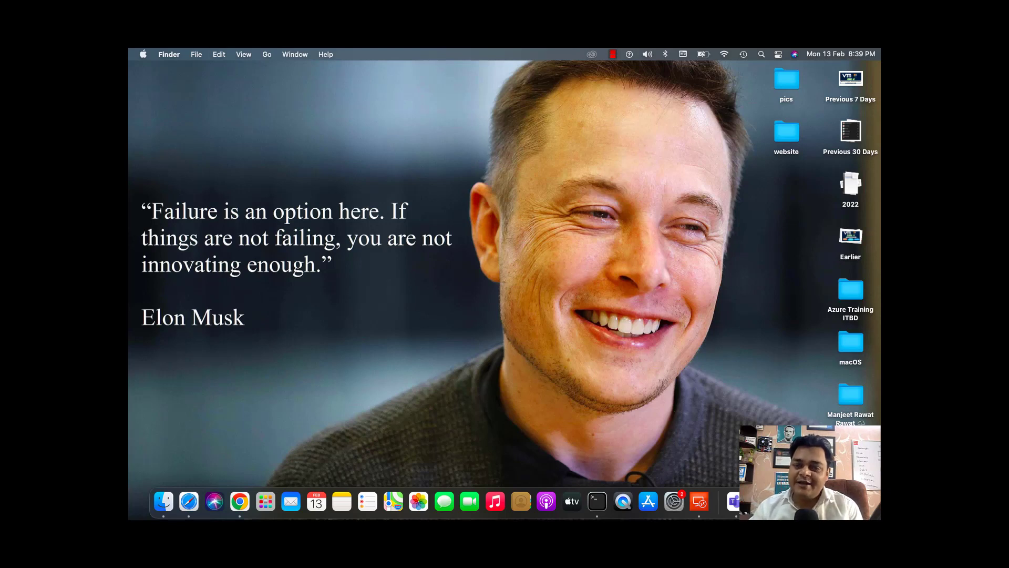
right_click(811, 501)
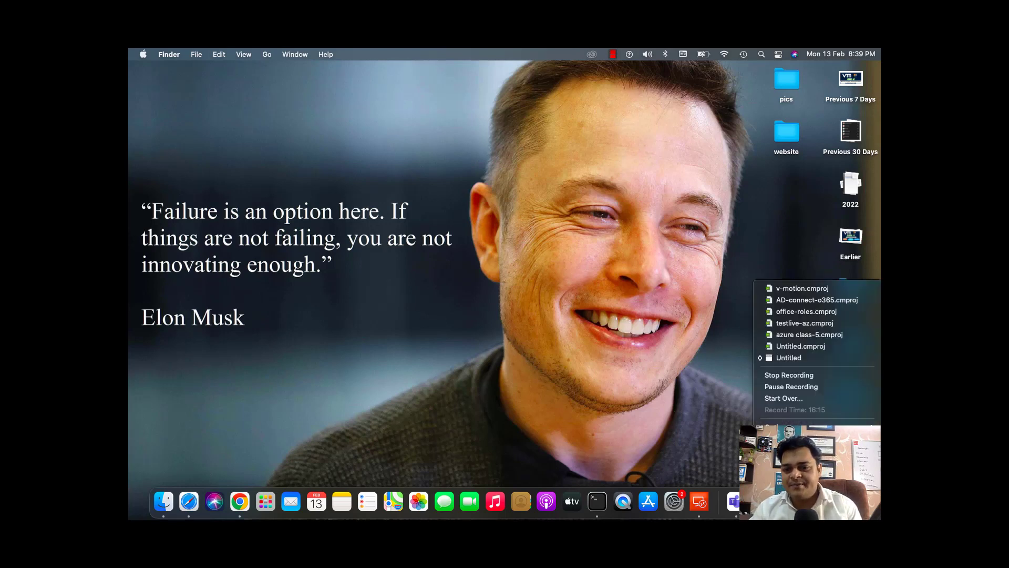